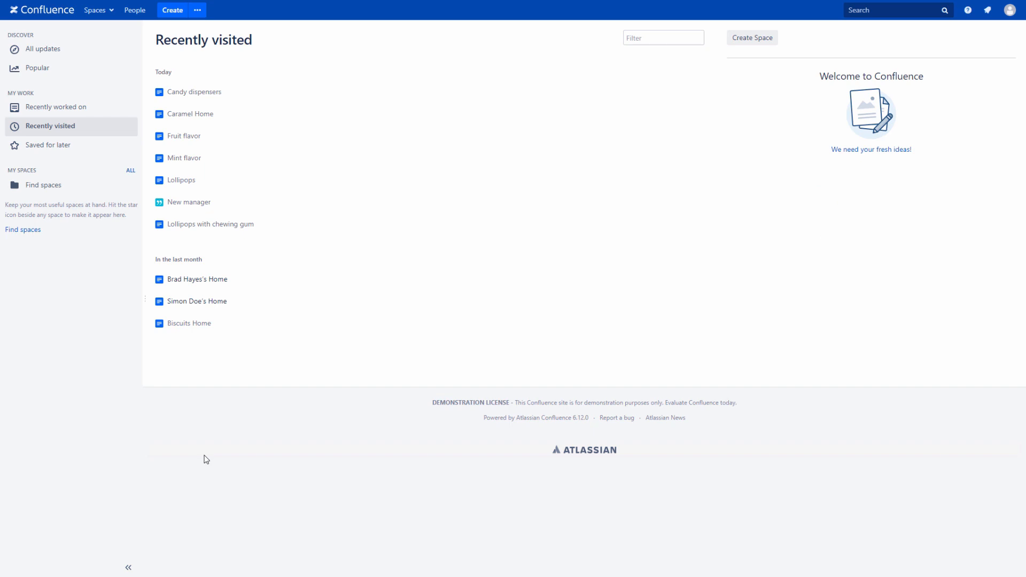
# Step: View the recently visited Candy dispensers page and return to the dashboard
pyautogui.click(199, 93)
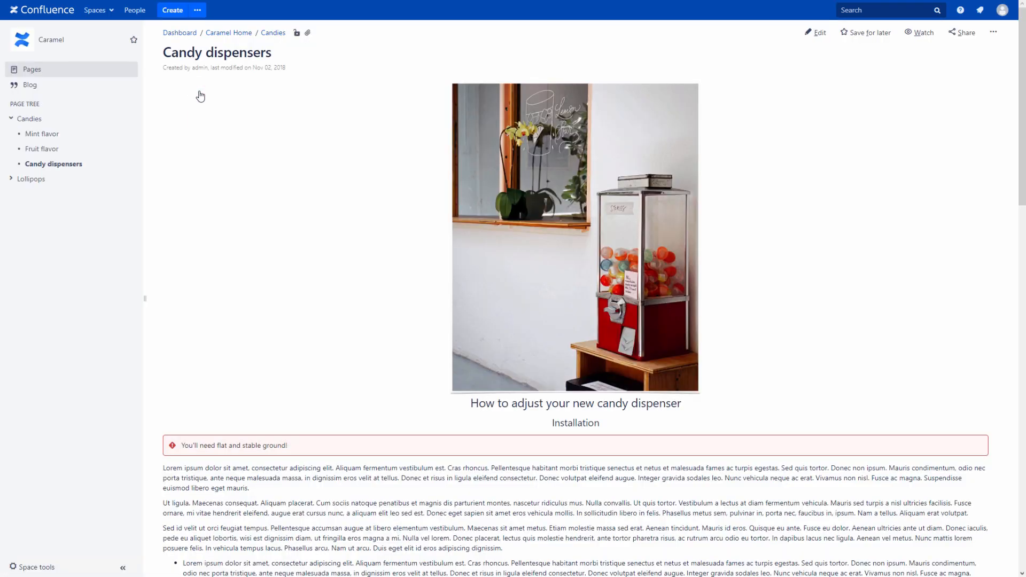
pyautogui.click(53, 11)
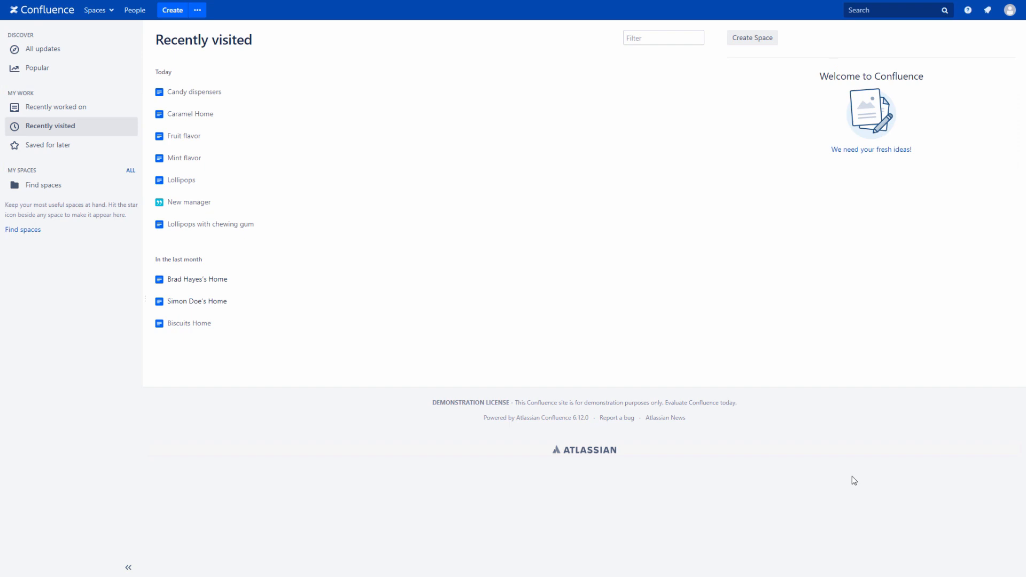
# Step: Set the personal site homepage to Caramel (CAR), save the settings and go to the home page
pyautogui.click(1009, 10)
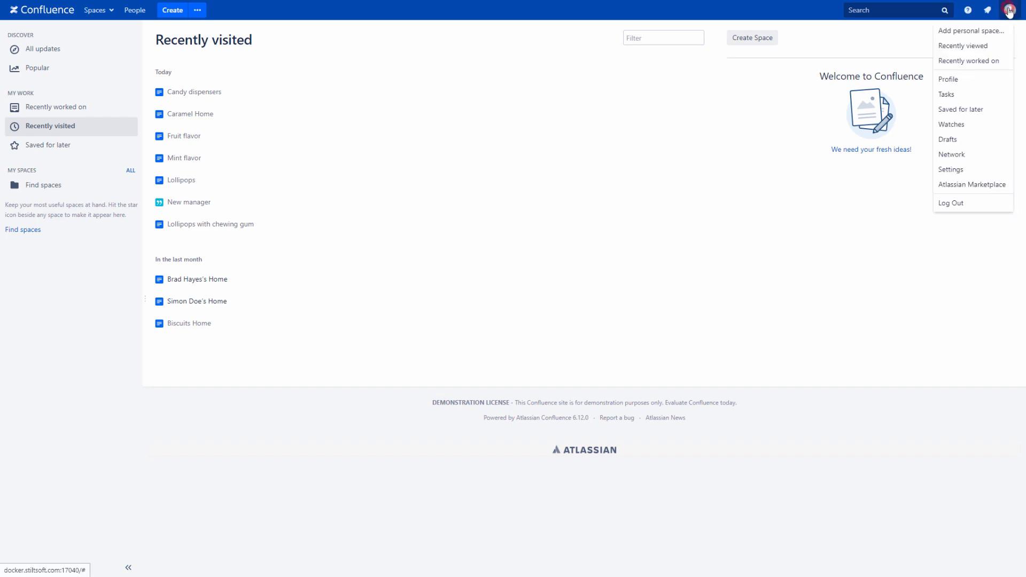
pyautogui.click(955, 169)
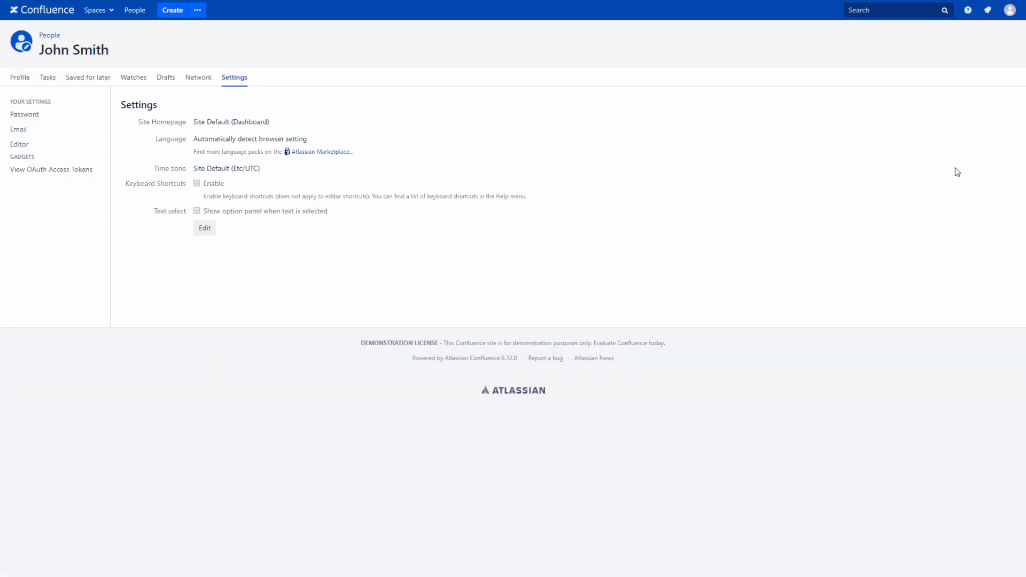
pyautogui.click(205, 229)
pyautogui.click(314, 124)
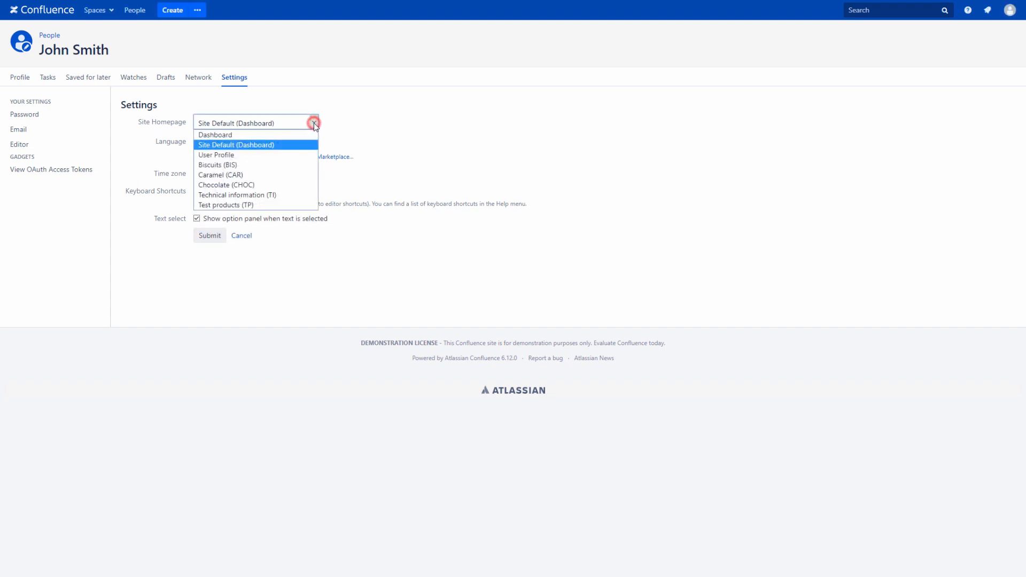
pyautogui.click(289, 176)
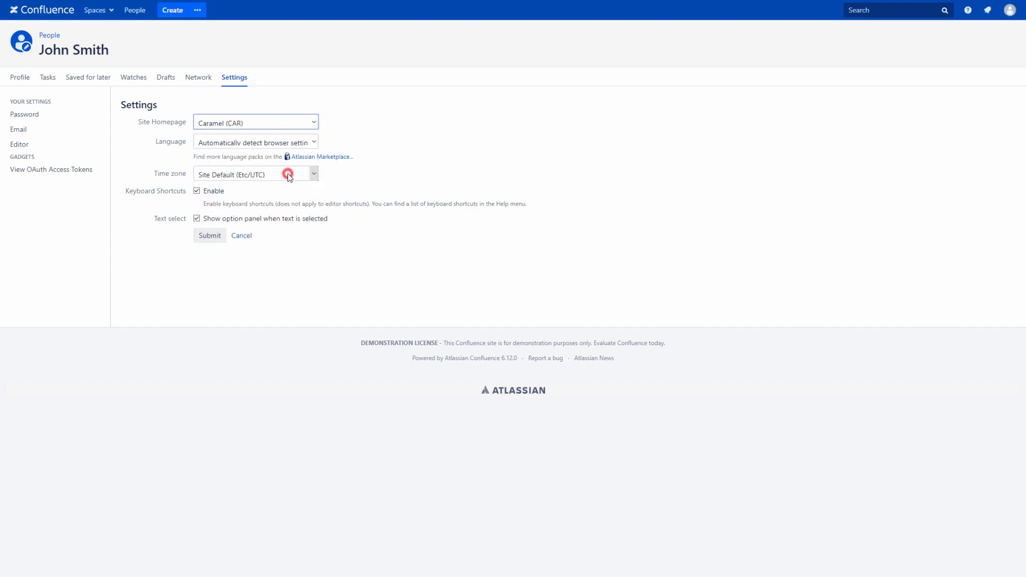
pyautogui.click(213, 235)
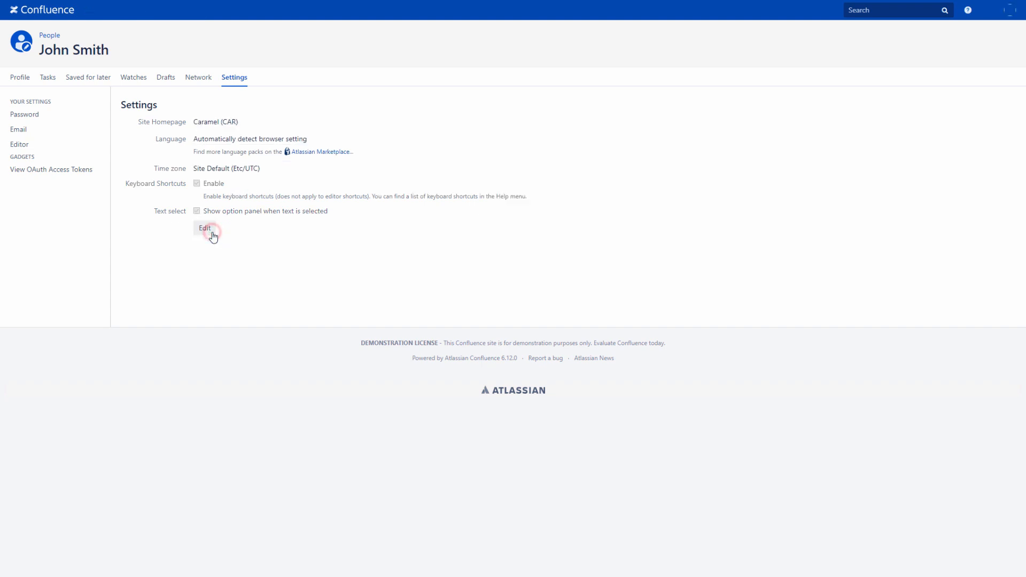
pyautogui.click(59, 12)
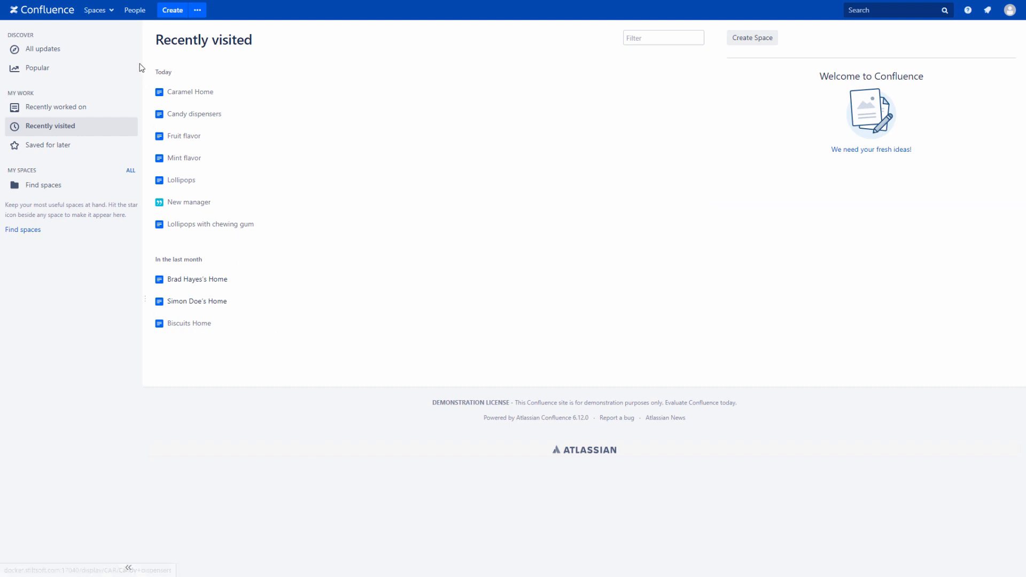
# Step: List the people with personal spaces in the people directory, and the personal spaces in the space directory
pyautogui.click(130, 10)
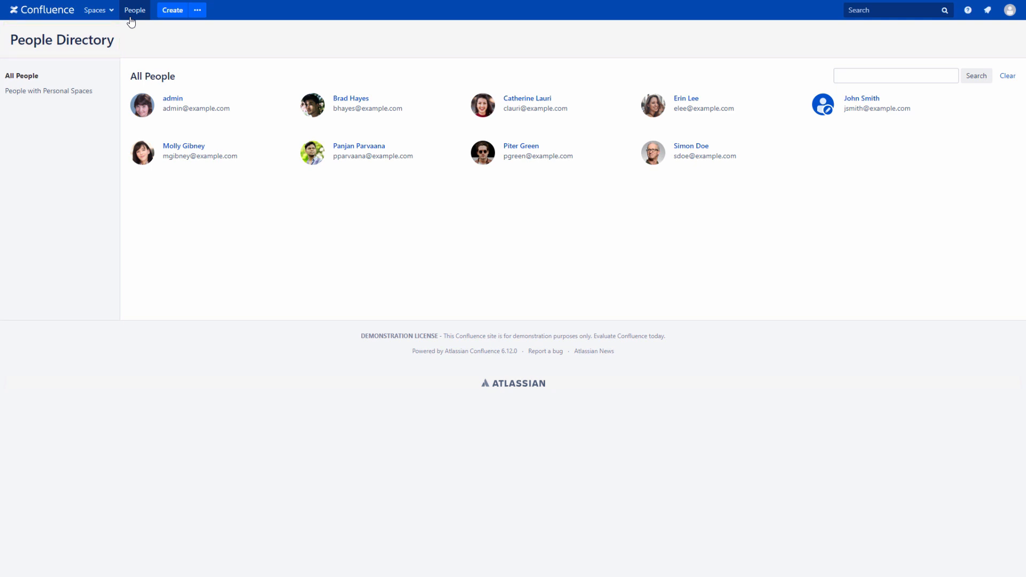
pyautogui.click(83, 90)
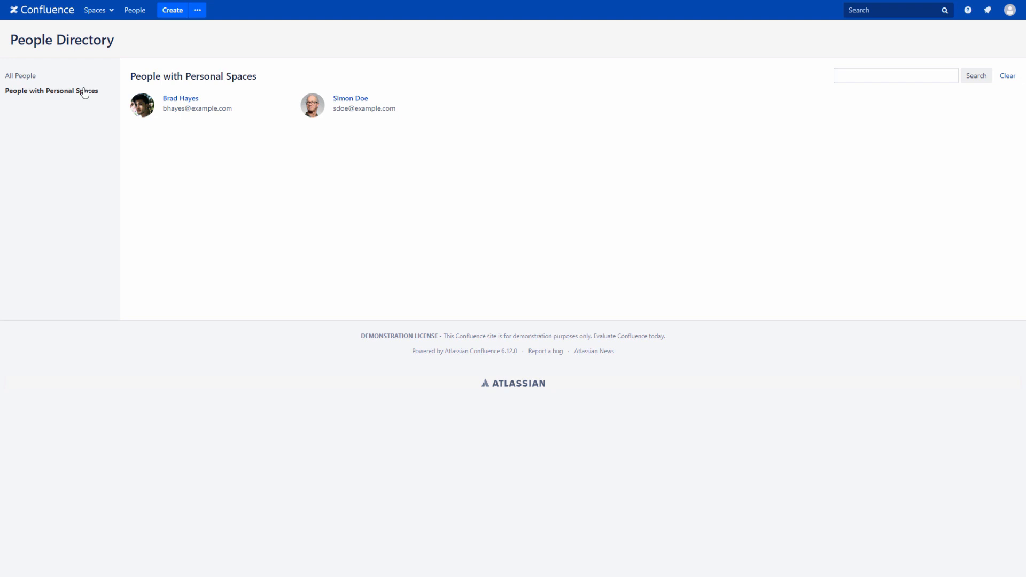
pyautogui.click(112, 10)
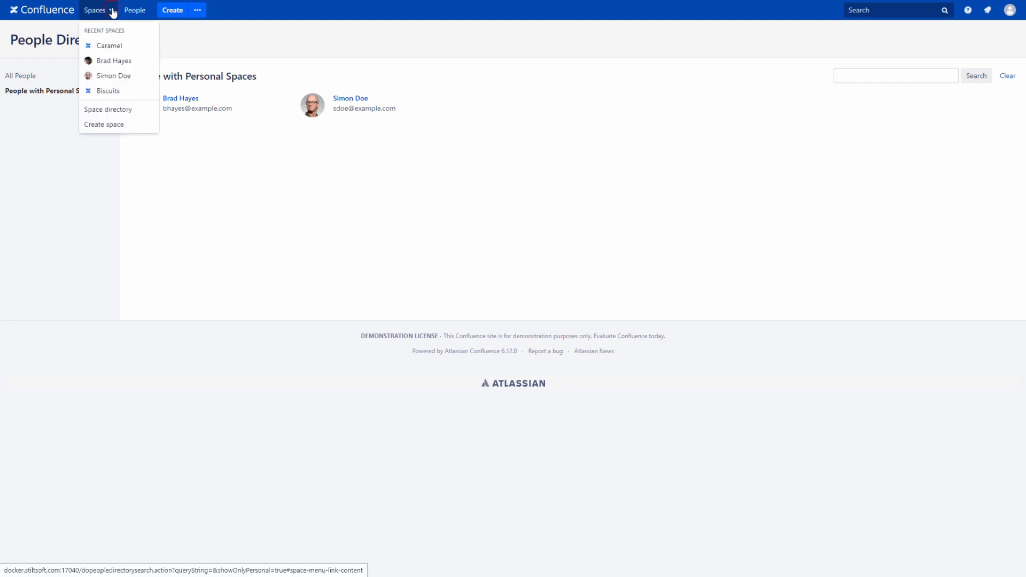
pyautogui.click(108, 109)
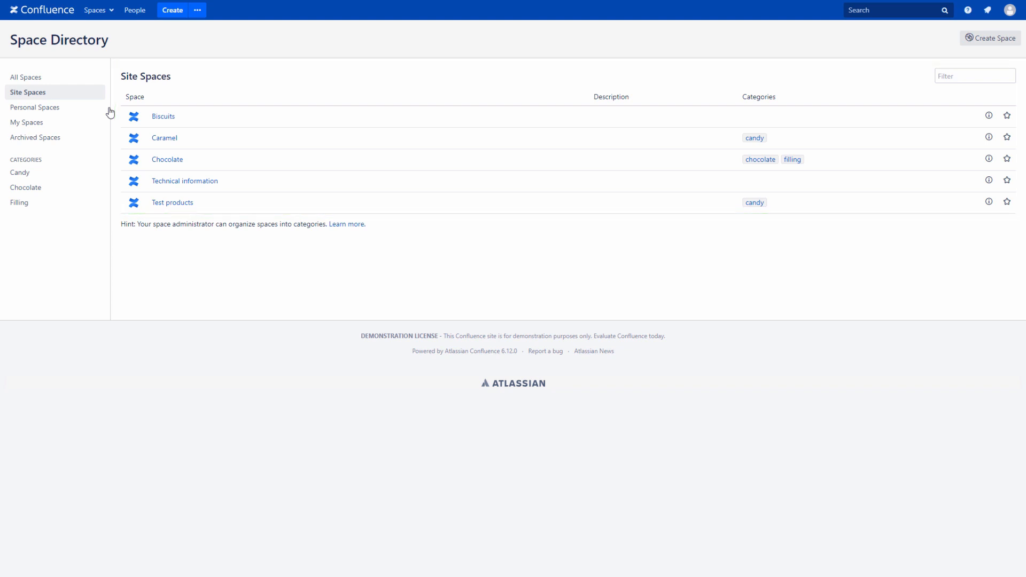
pyautogui.click(55, 108)
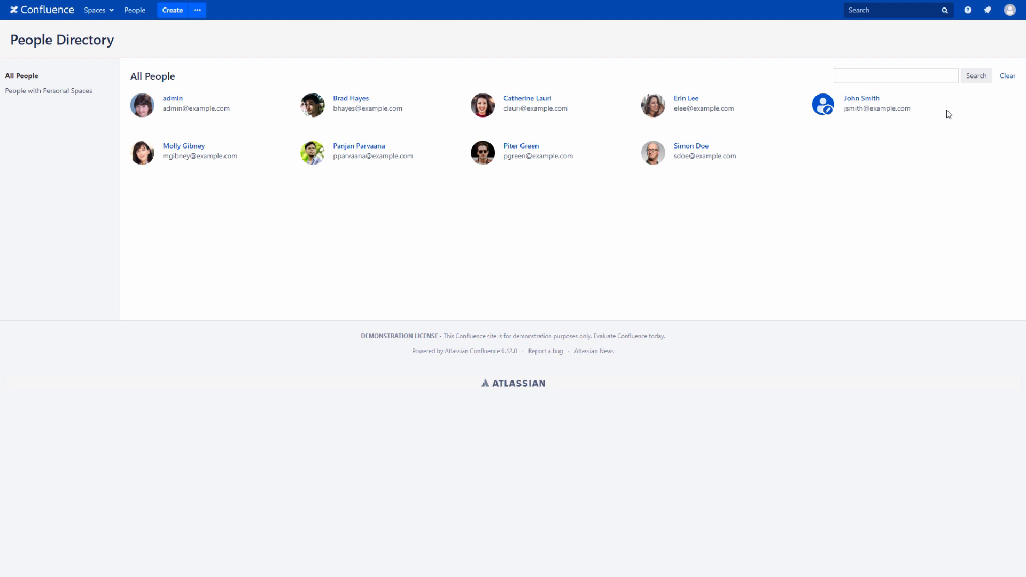
# Step: Search the people directory for a colleague by first name
pyautogui.click(911, 76)
pyautogui.write('erin')
pyautogui.click(977, 78)
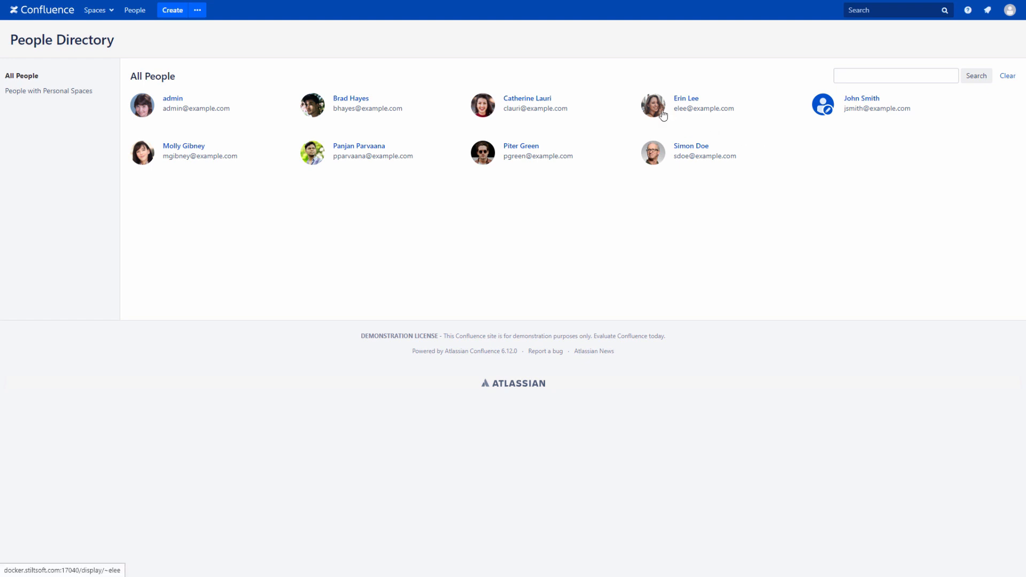
# Step: Follow the fourth person in the first row of the people directory and open your own network page
pyautogui.moveTo(663, 114)
pyautogui.click(688, 156)
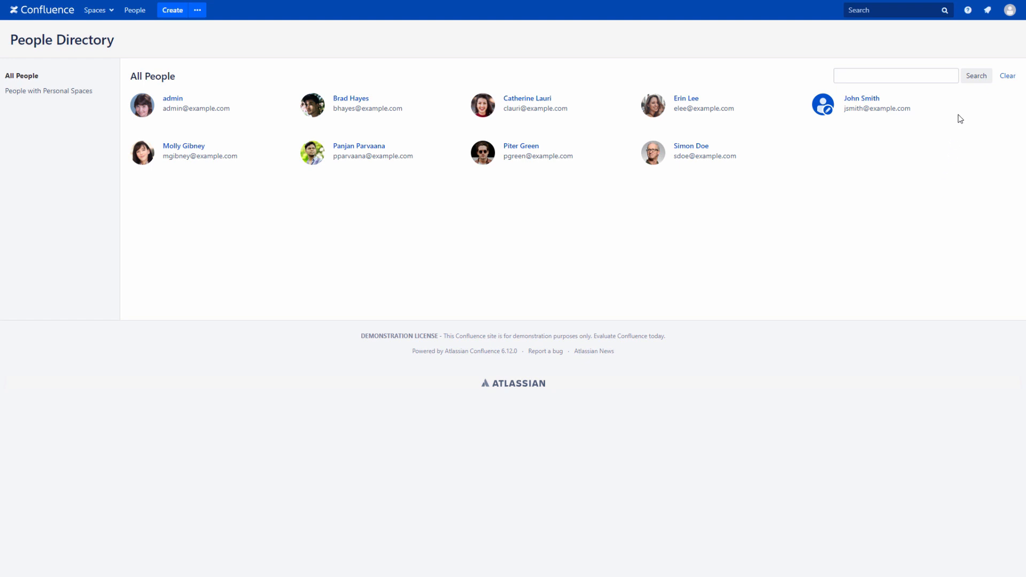
pyautogui.click(1008, 12)
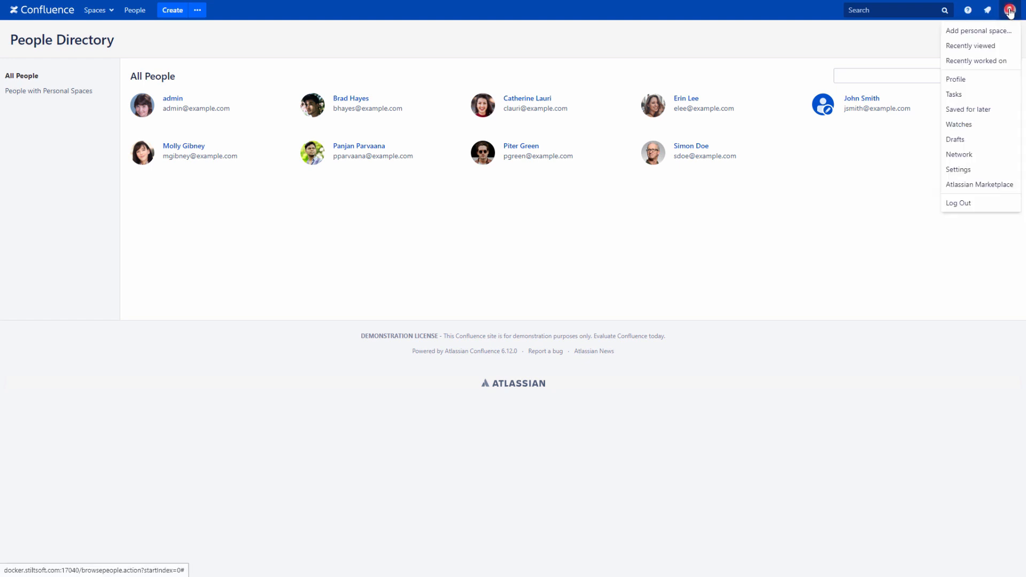
pyautogui.click(975, 154)
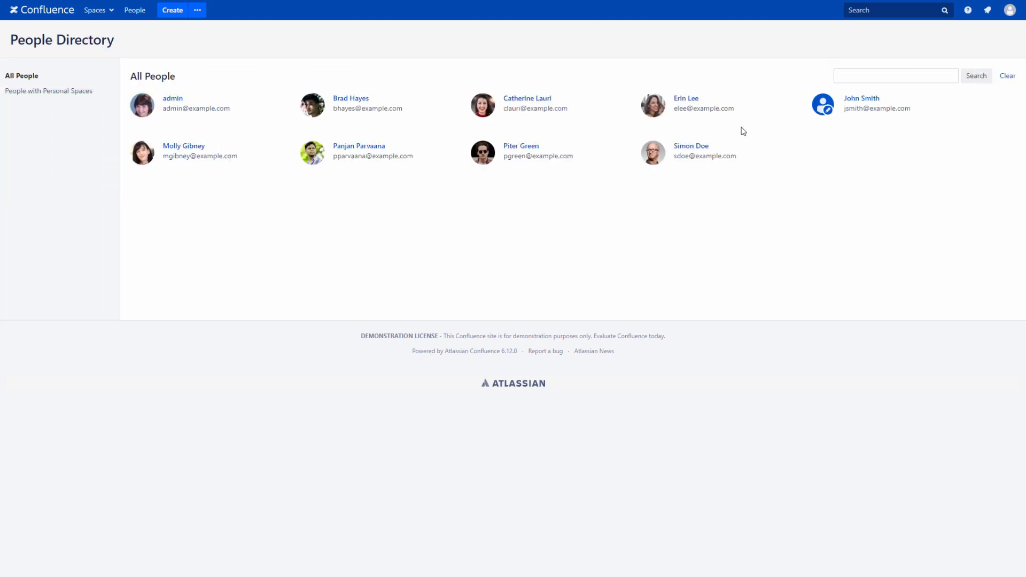
# Step: Open the network page of the followed colleague from the people directory and stop following them there
pyautogui.moveTo(663, 111)
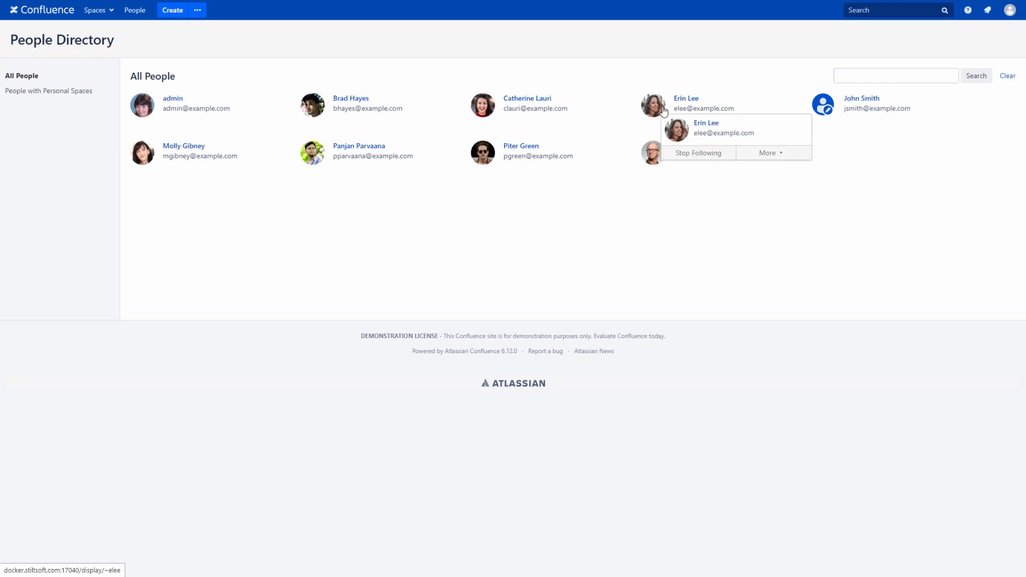
pyautogui.click(778, 156)
pyautogui.click(769, 184)
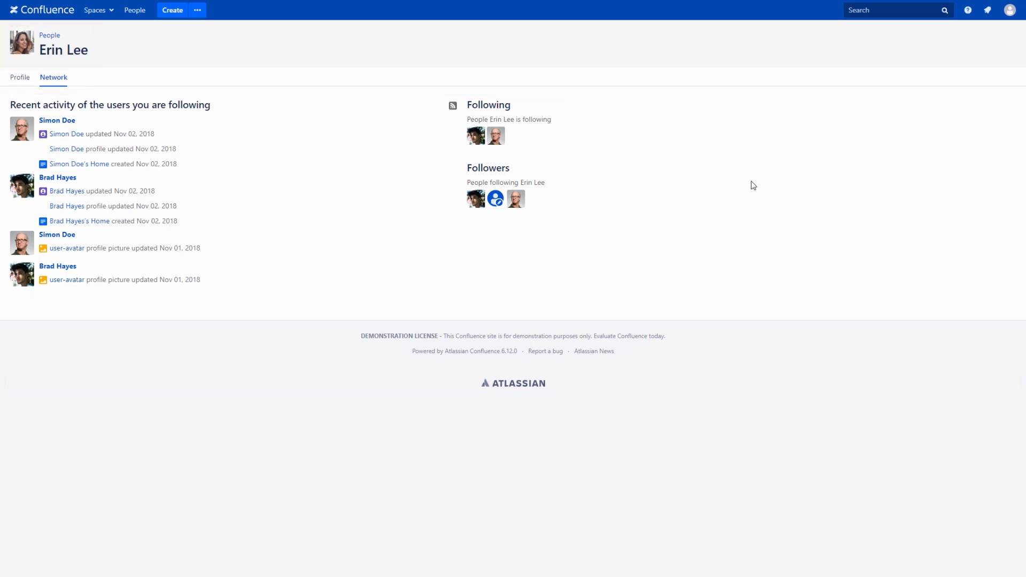
pyautogui.moveTo(24, 53)
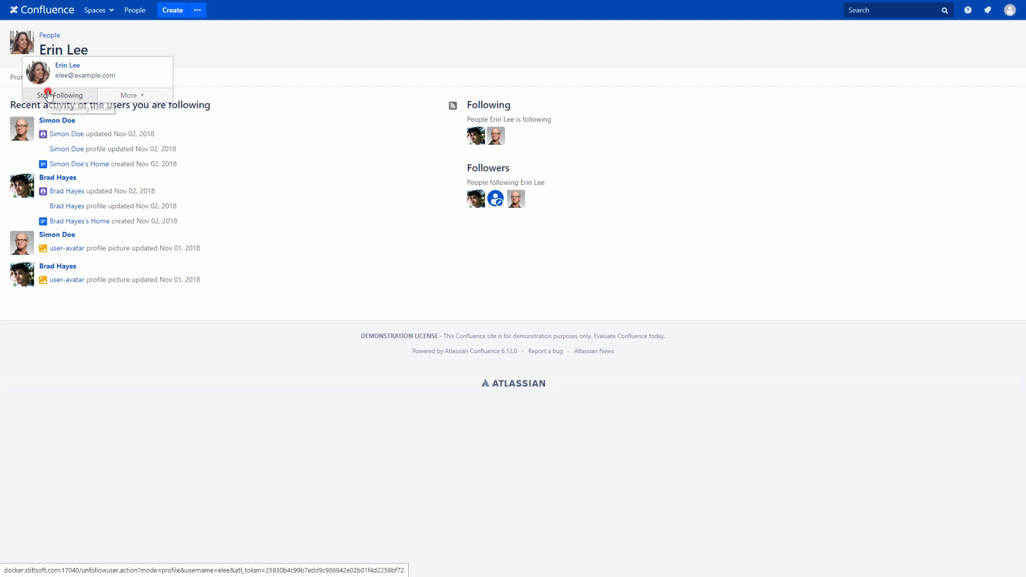
pyautogui.click(48, 95)
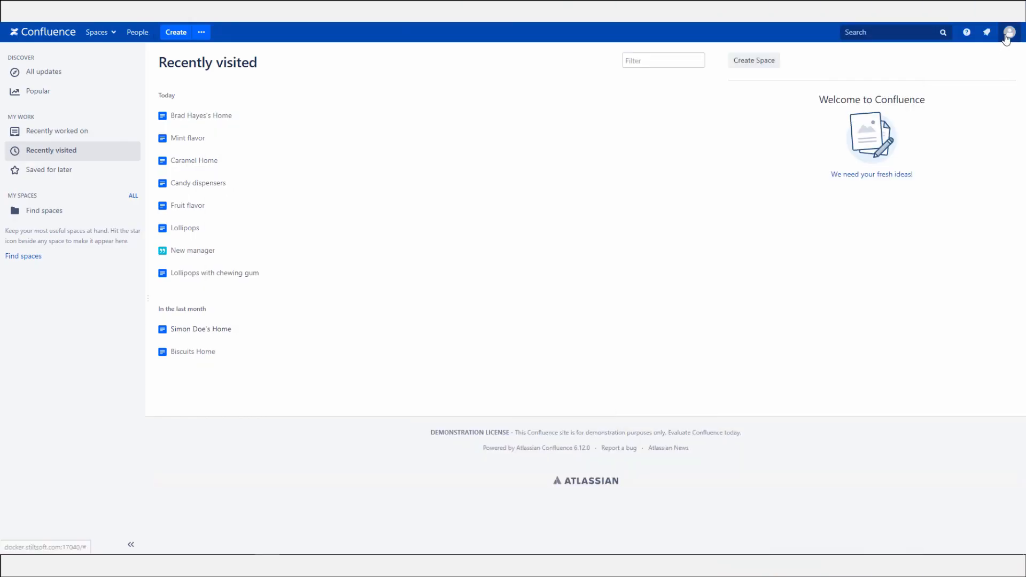
# Step: Set the department in your own profile to managers-dept and save the profile
pyautogui.click(1009, 32)
pyautogui.click(969, 103)
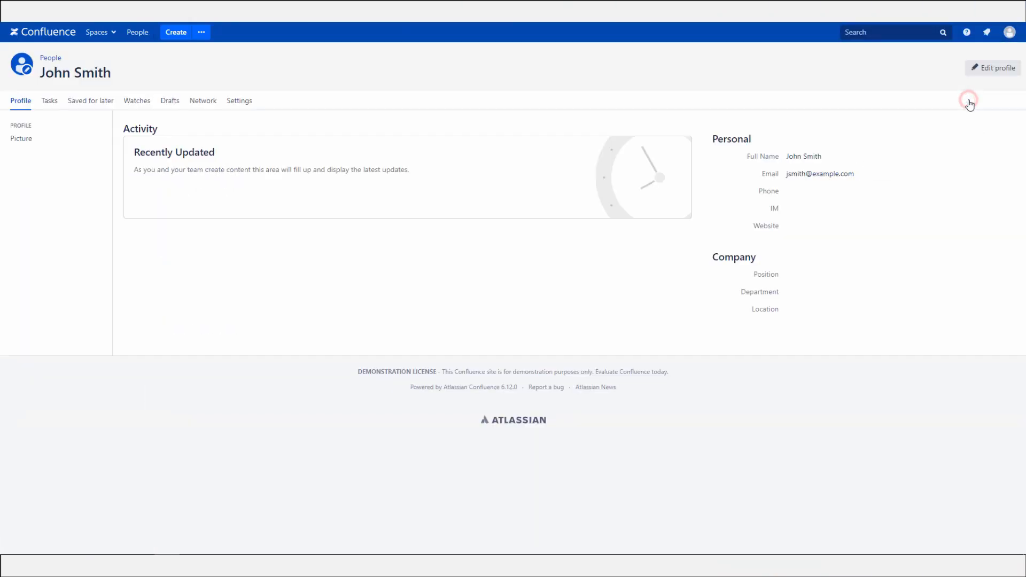
pyautogui.click(983, 70)
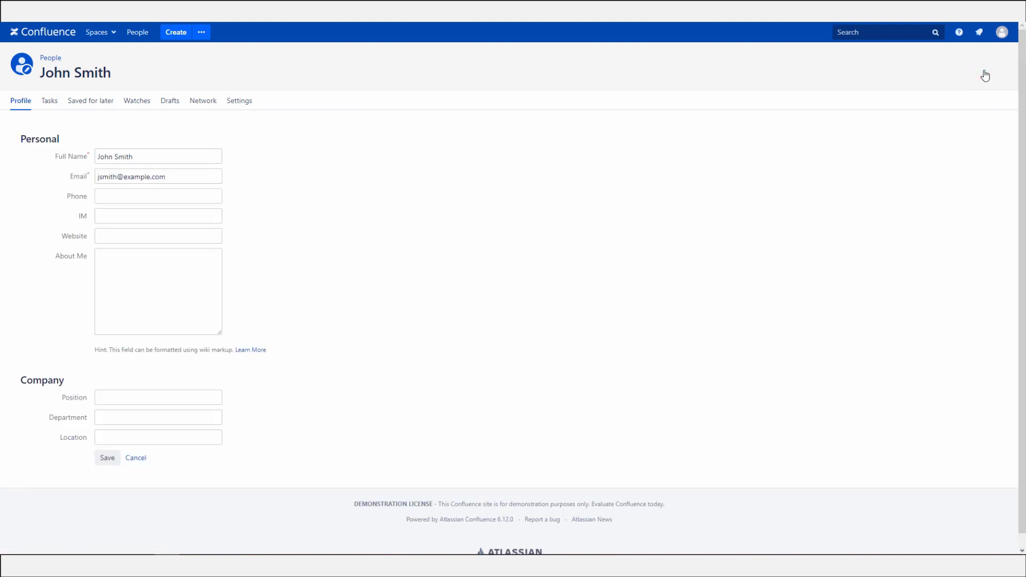
pyautogui.click(103, 416)
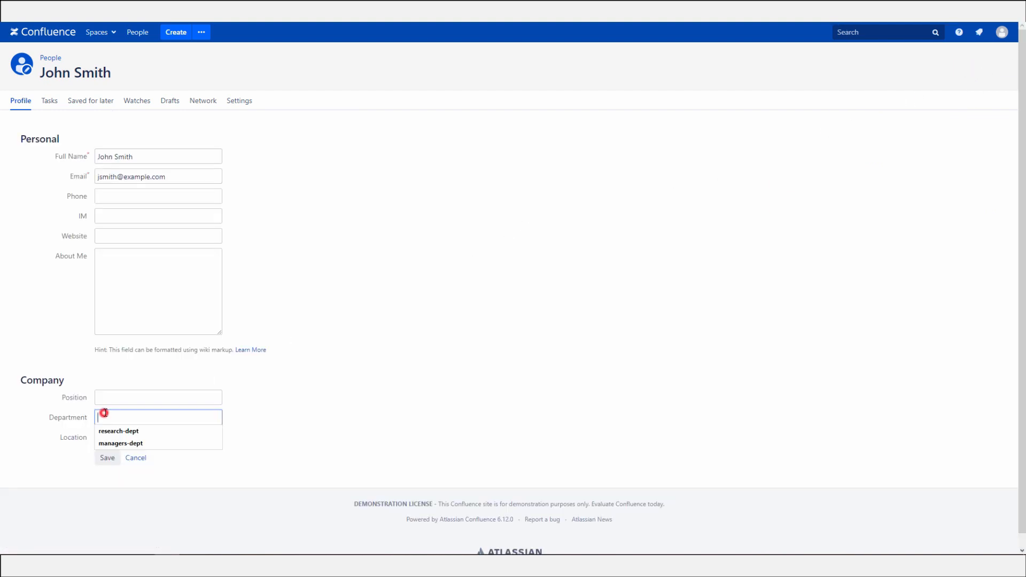
pyautogui.click(106, 441)
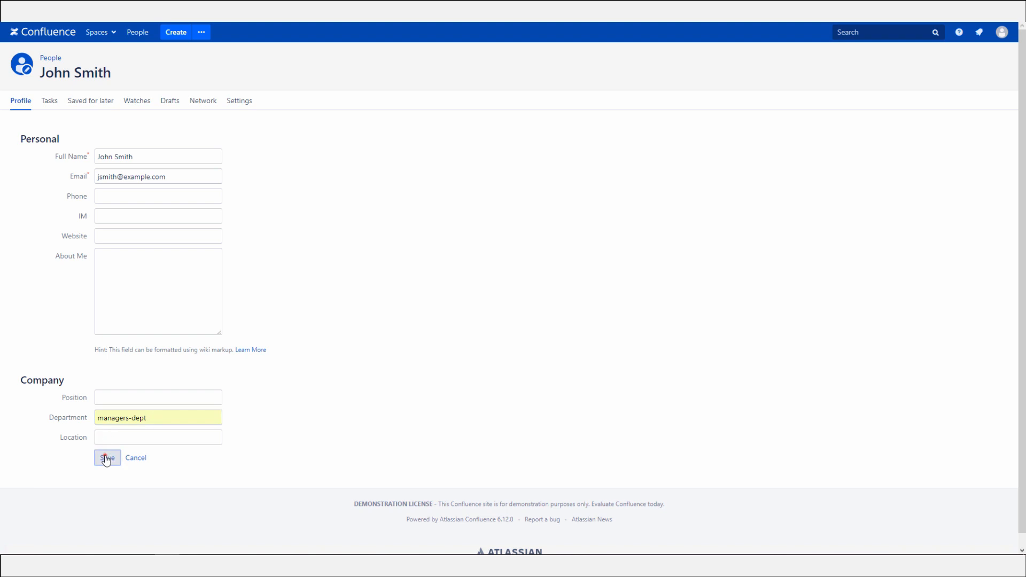
pyautogui.click(107, 457)
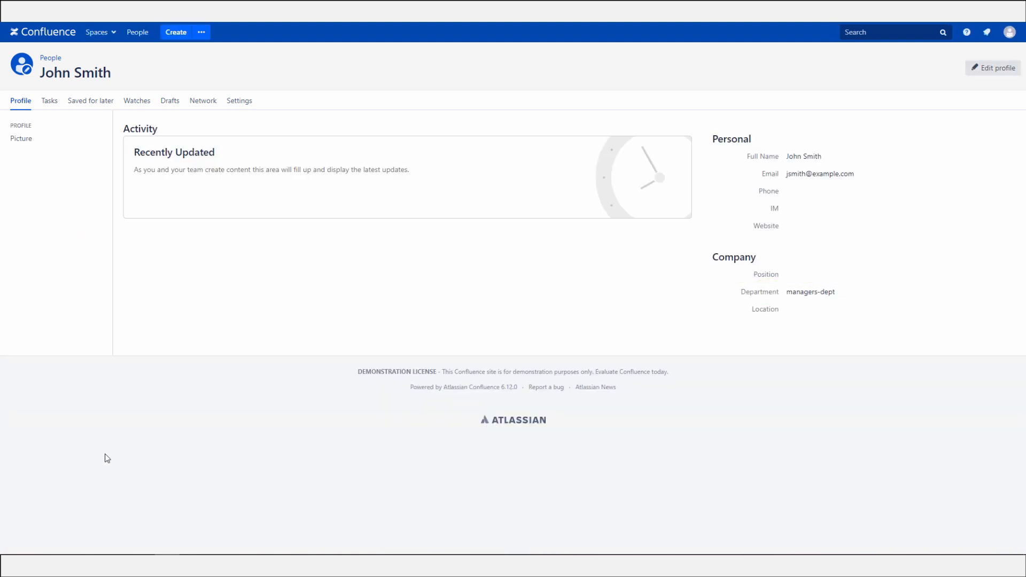
# Step: Load the jpg portrait from the Downloads folder as the new profile picture
pyautogui.click(21, 139)
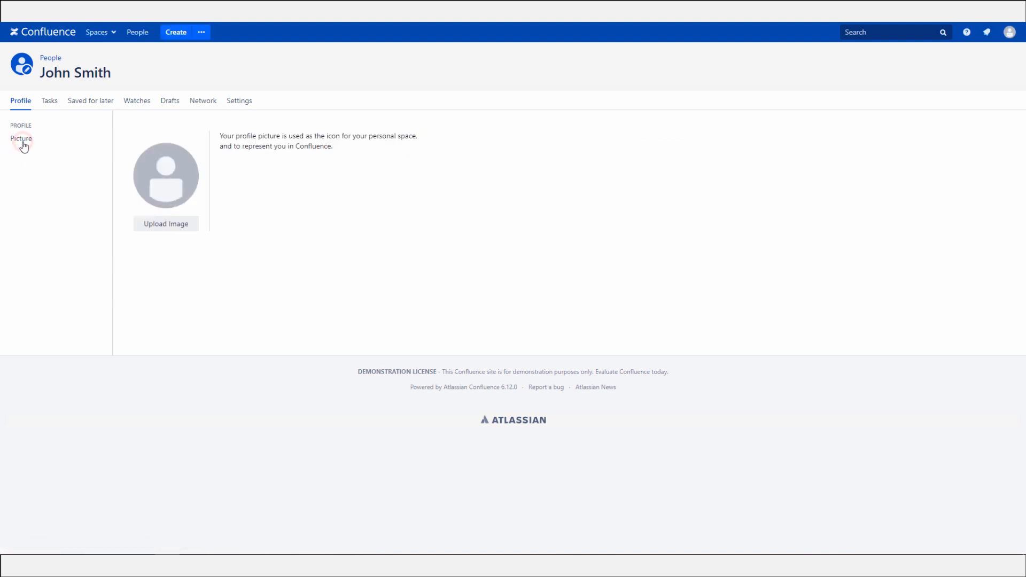
pyautogui.click(165, 225)
pyautogui.click(192, 552)
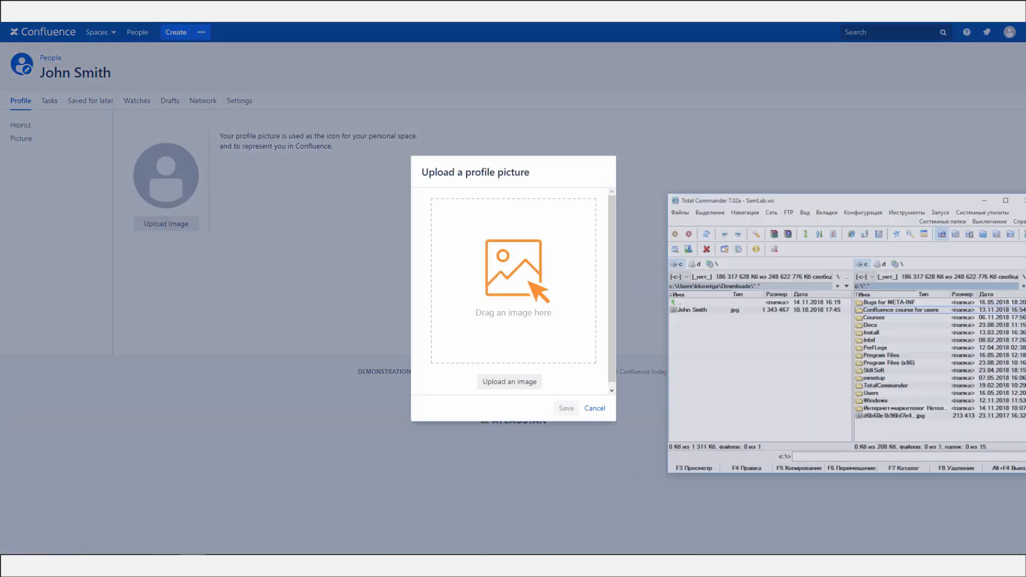
pyautogui.moveTo(743, 283); pyautogui.dragTo(512, 277)
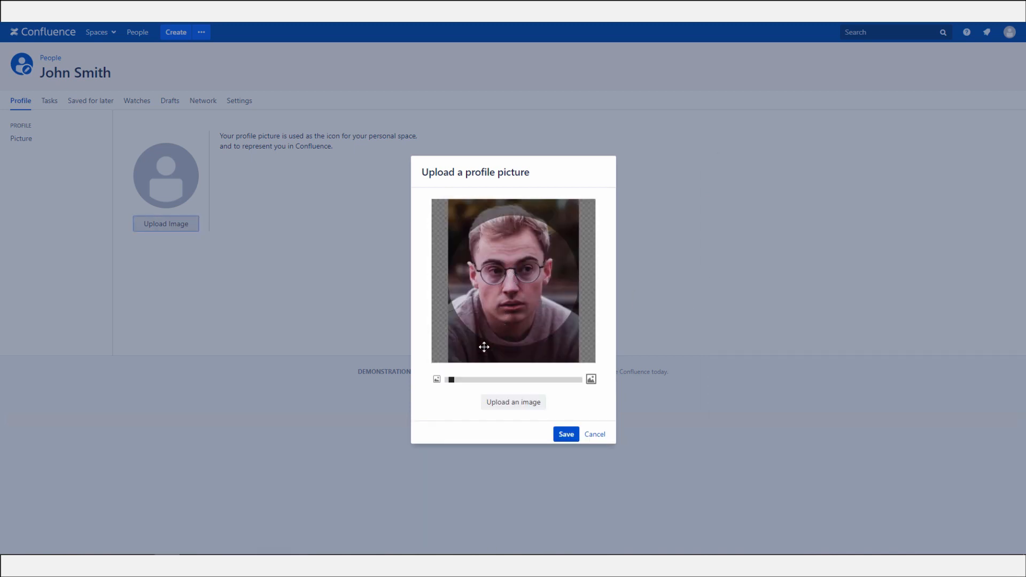
# Step: Enlarge the profile picture slightly, shift it down so the head fits the circular crop, and save it
pyautogui.moveTo(450, 380); pyautogui.dragTo(452, 381)
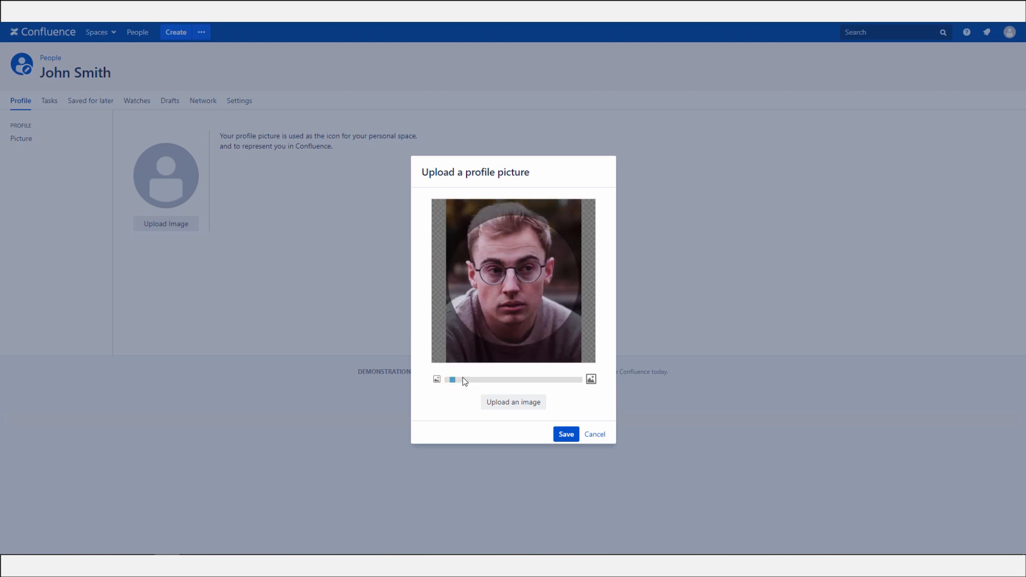
pyautogui.moveTo(517, 273); pyautogui.dragTo(521, 289)
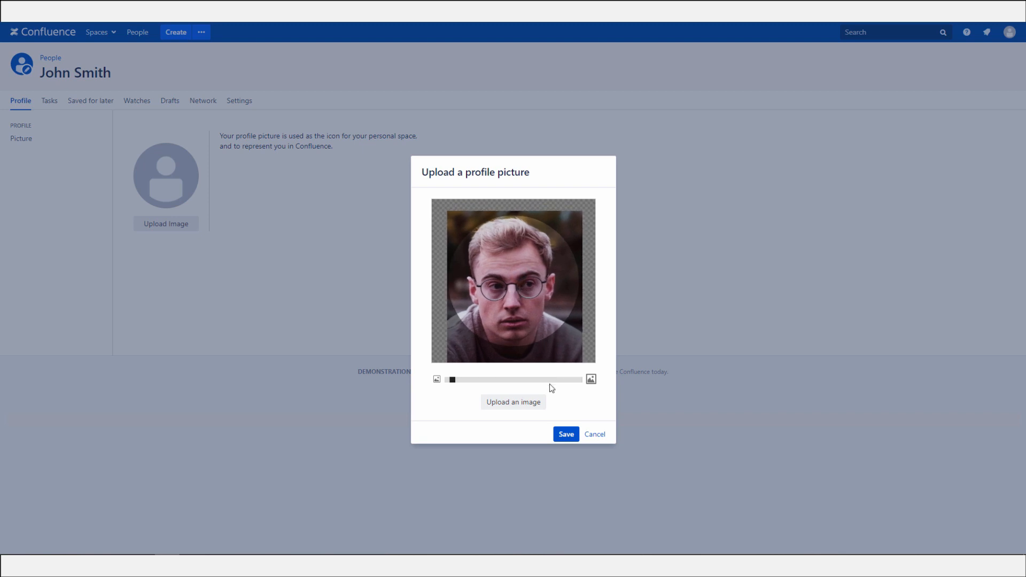
pyautogui.click(565, 434)
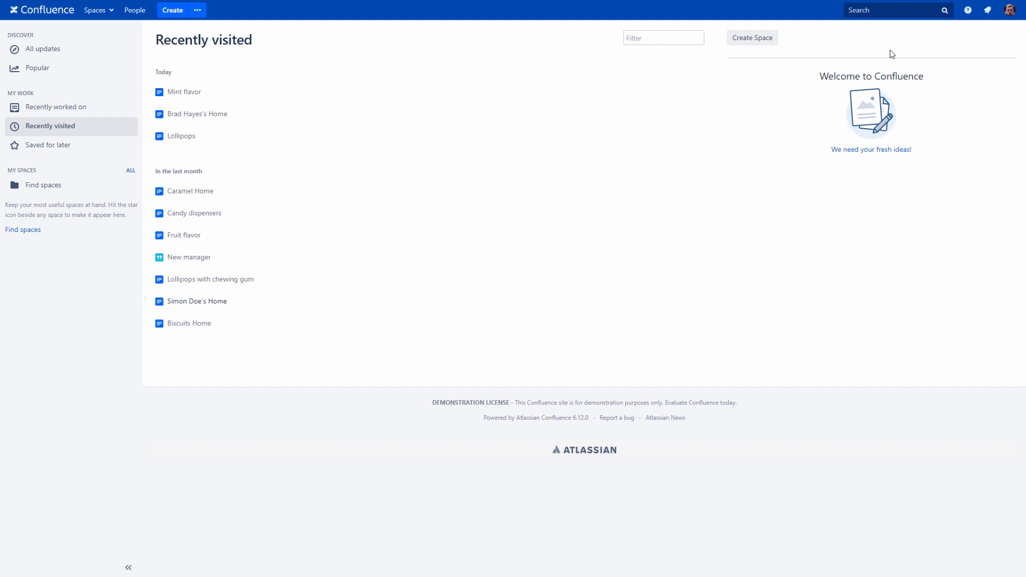
# Step: Search the site for "lolli" and open the Lollipops page
pyautogui.click(880, 15)
pyautogui.write('lolli')
pyautogui.click(864, 29)
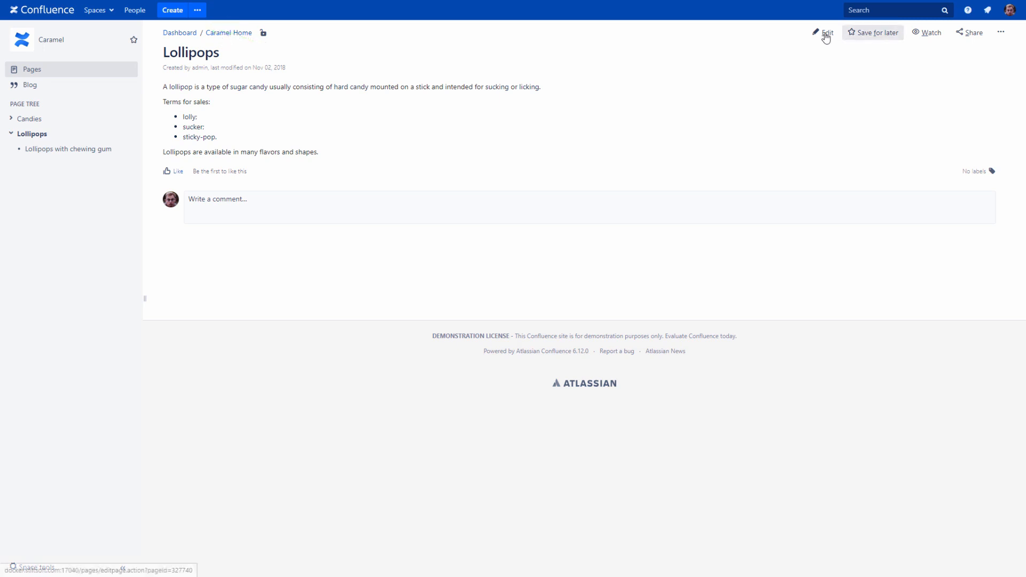
# Step: Start a new blog post in the Caramel space
pyautogui.click(198, 10)
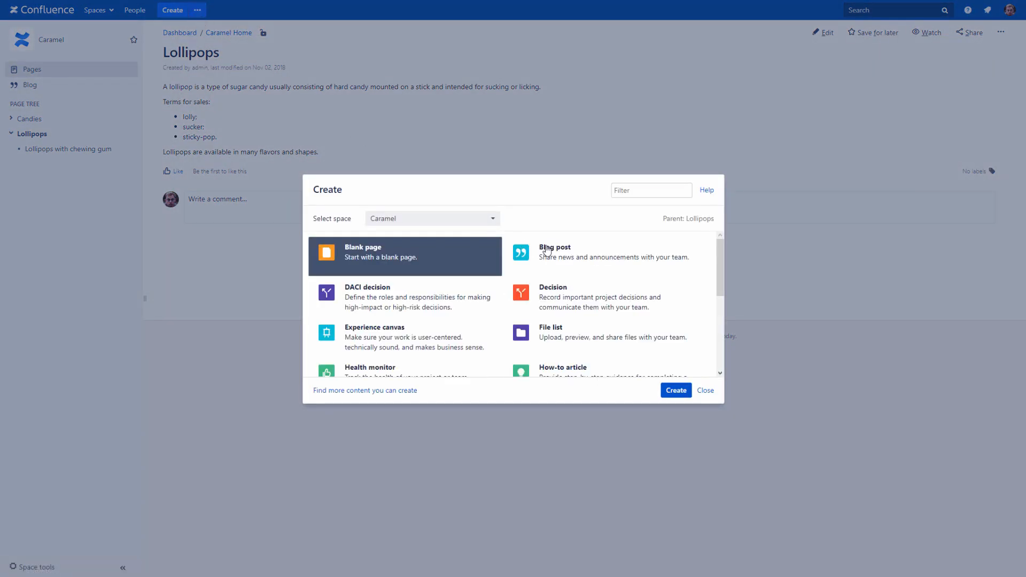
pyautogui.click(560, 255)
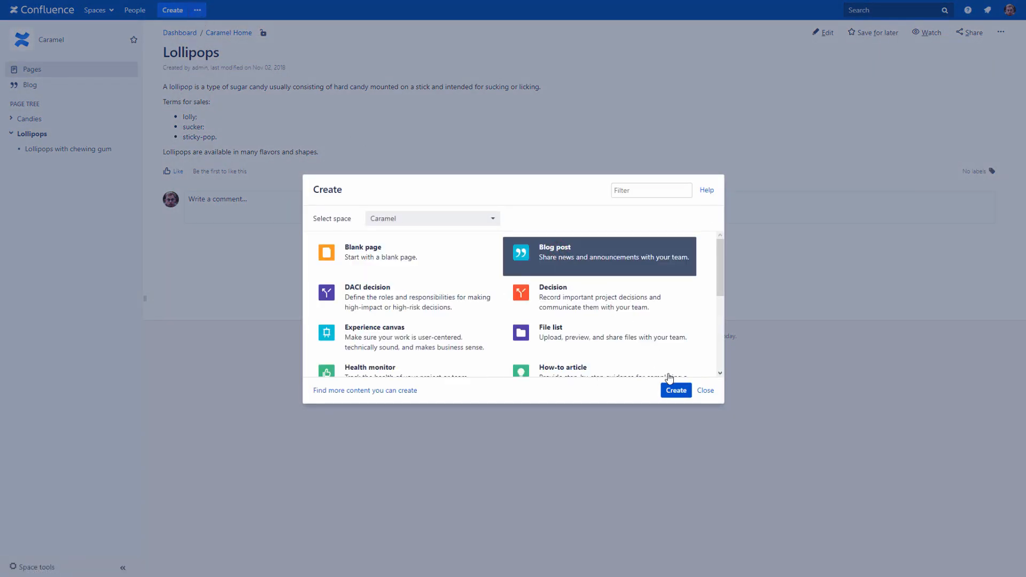
pyautogui.click(674, 392)
# Step: Title the blog post with the author's full name, write a one-line introduction giving the first name and a liking for golf, and publish it
pyautogui.write('John Smith')
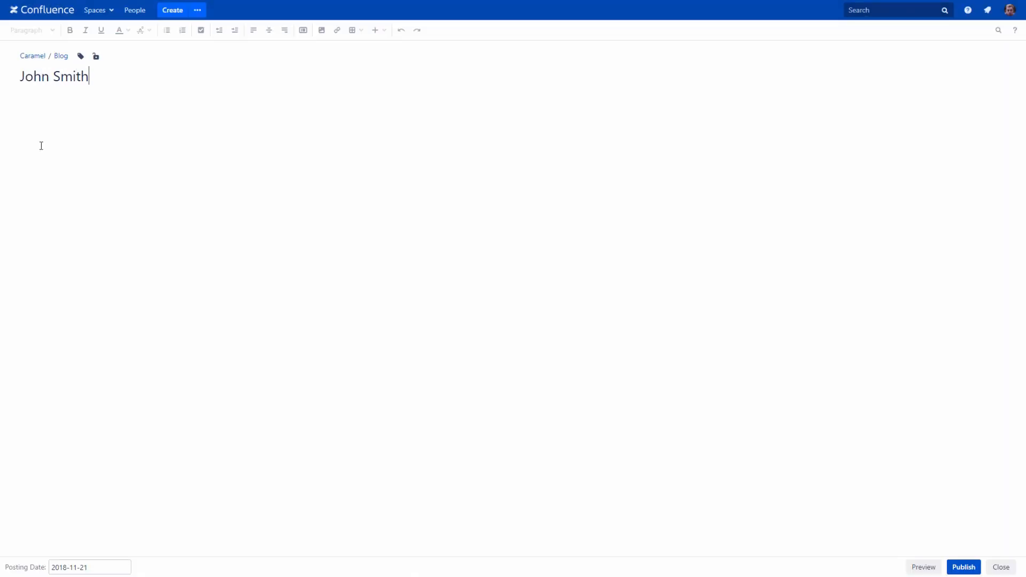
pyautogui.click(41, 145)
pyautogui.write('My name')
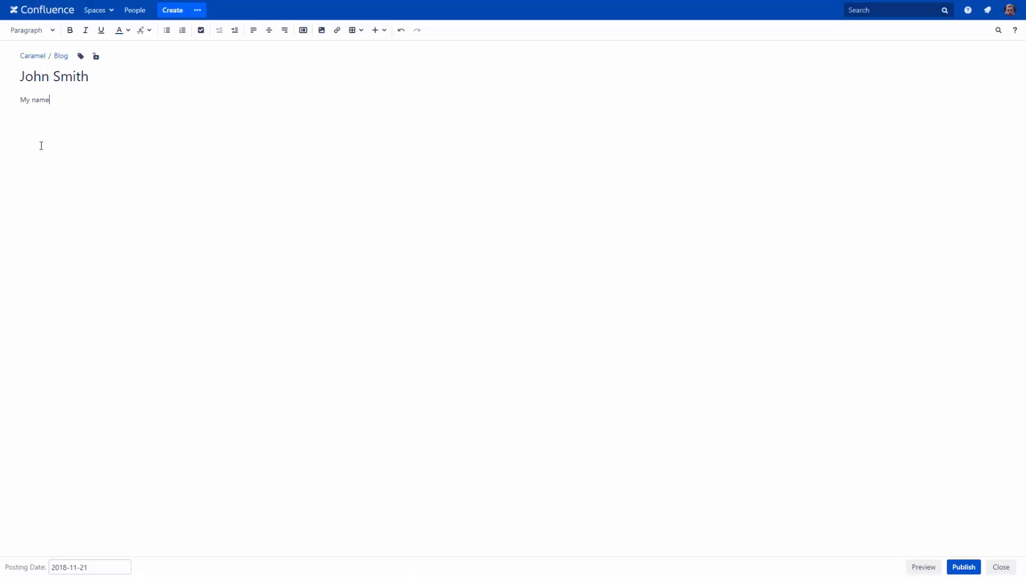
pyautogui.write(' is John, I like to play golf.')
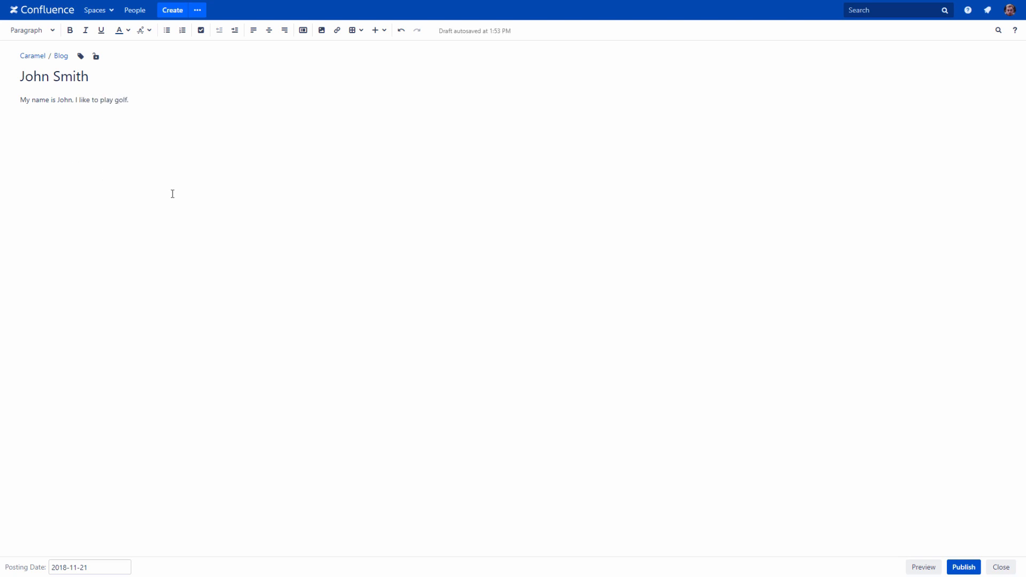
pyautogui.click(963, 567)
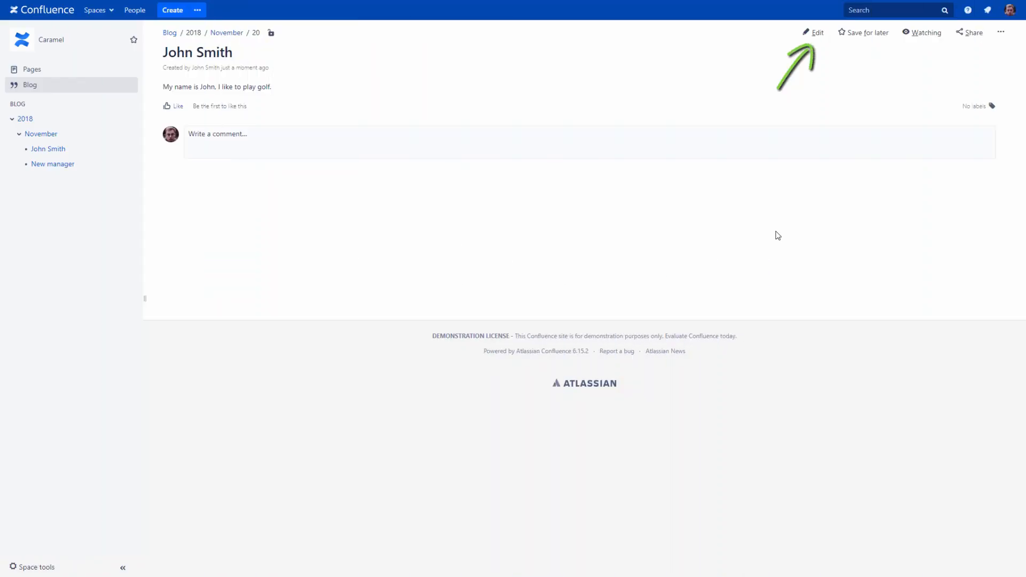
# Step: Edit the published blog post and replace its body text with an empty page layout
pyautogui.click(814, 33)
pyautogui.moveTo(129, 100); pyautogui.dragTo(4, 106)
pyautogui.press('BackSpace')
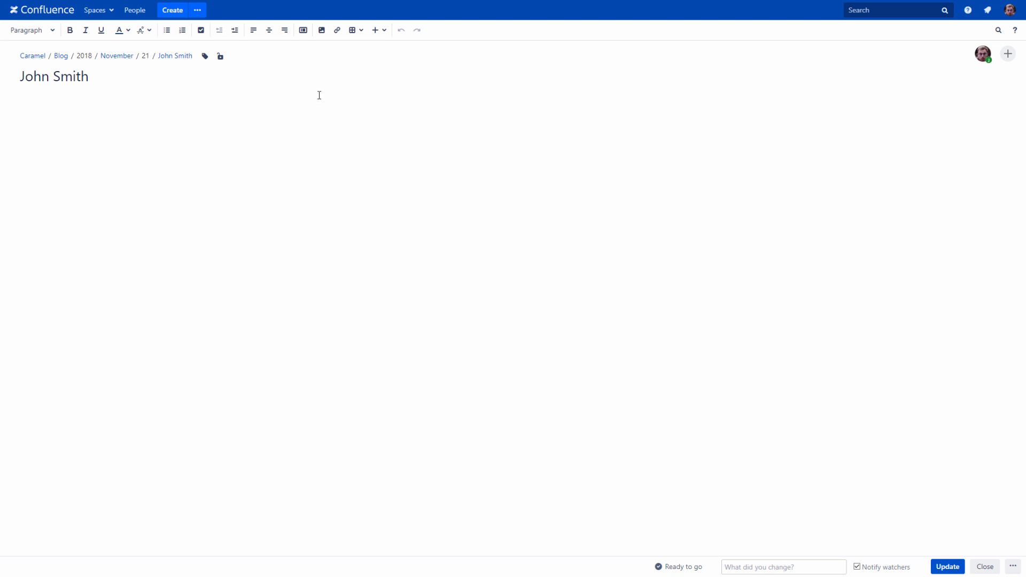
pyautogui.click(303, 30)
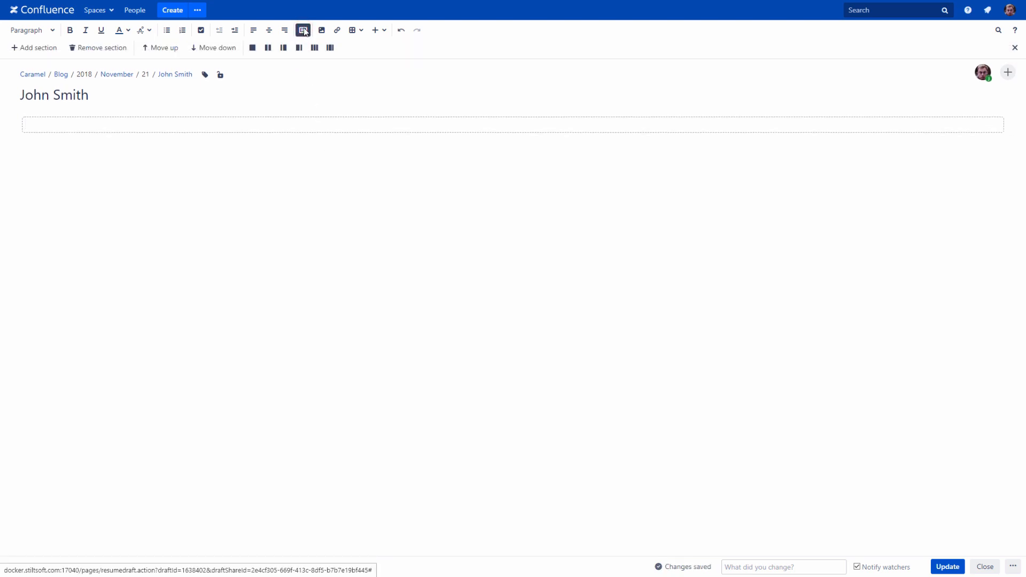
# Step: Try a layout of a two-column, a single-column and a three-column section, and remove the three-column one
pyautogui.click(268, 48)
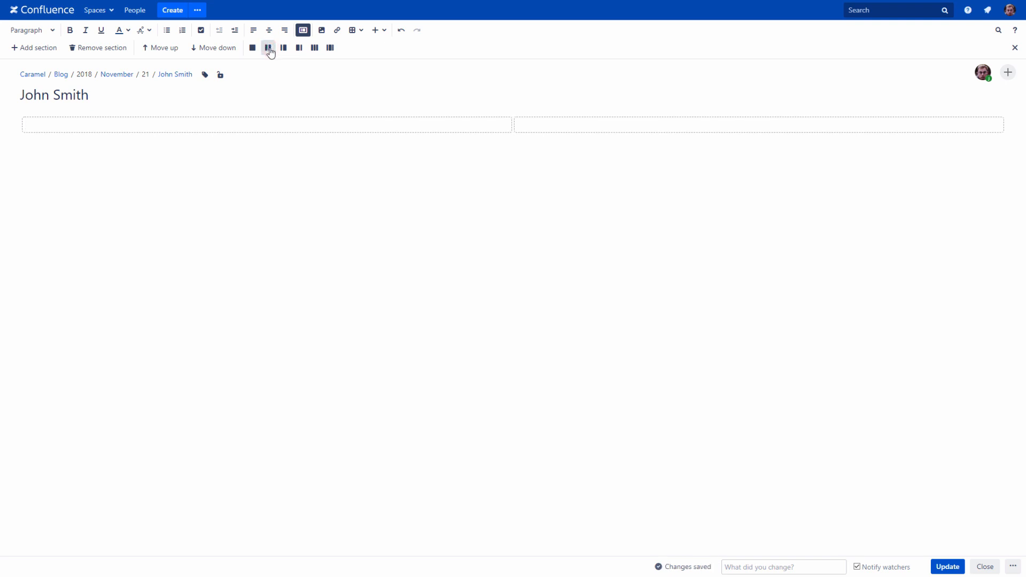
pyautogui.click(46, 48)
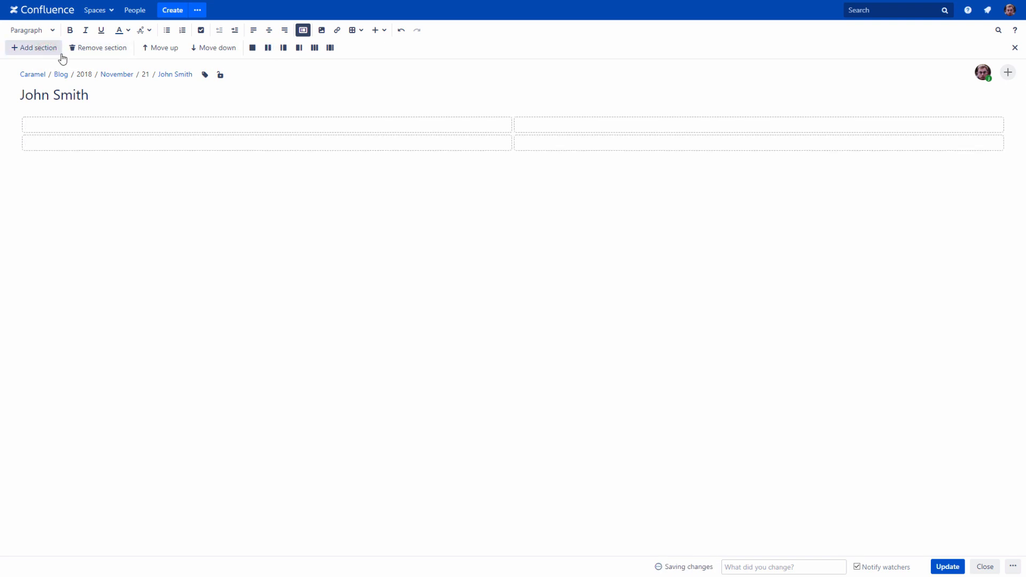
pyautogui.click(252, 49)
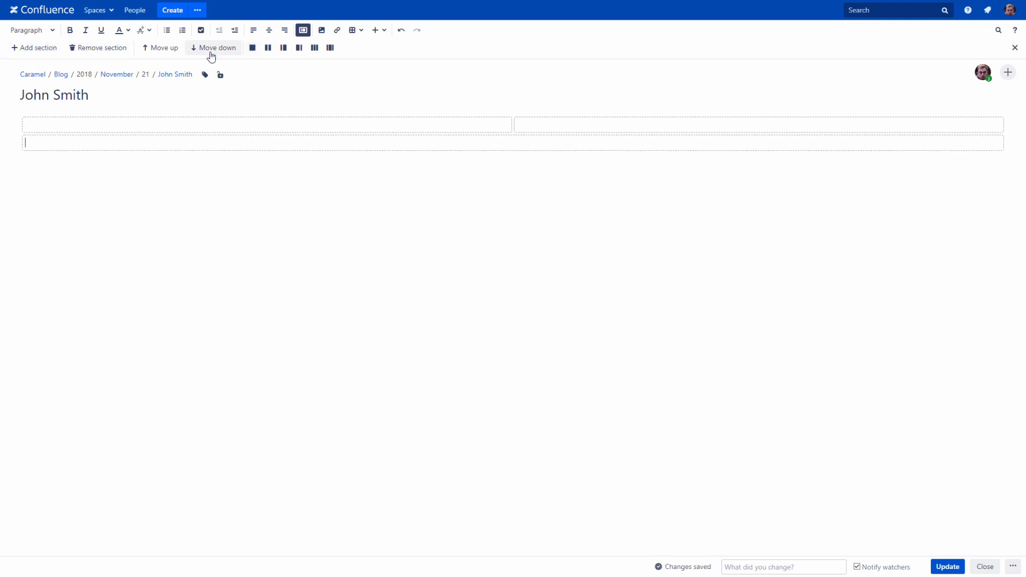
pyautogui.click(34, 48)
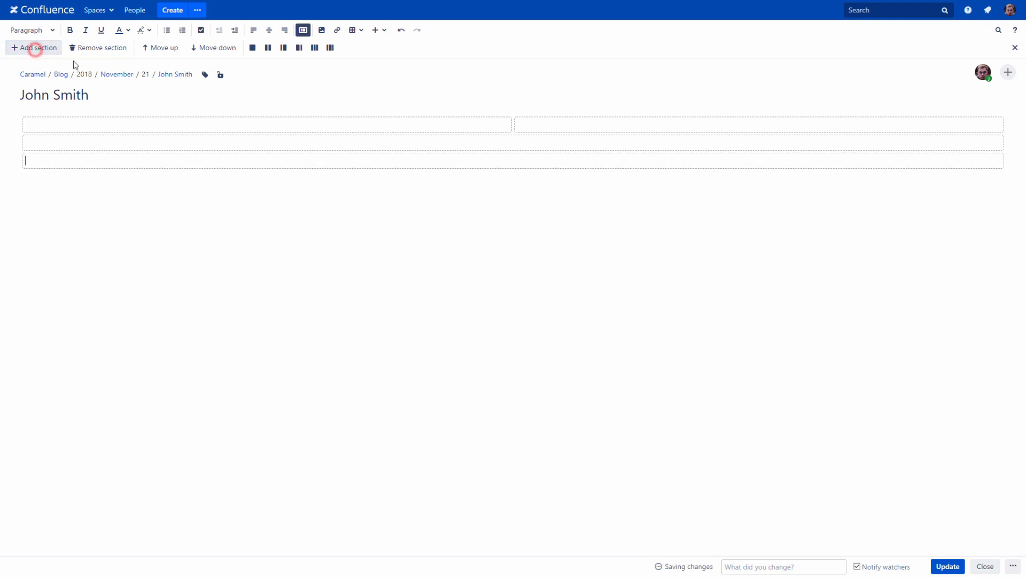
pyautogui.click(314, 49)
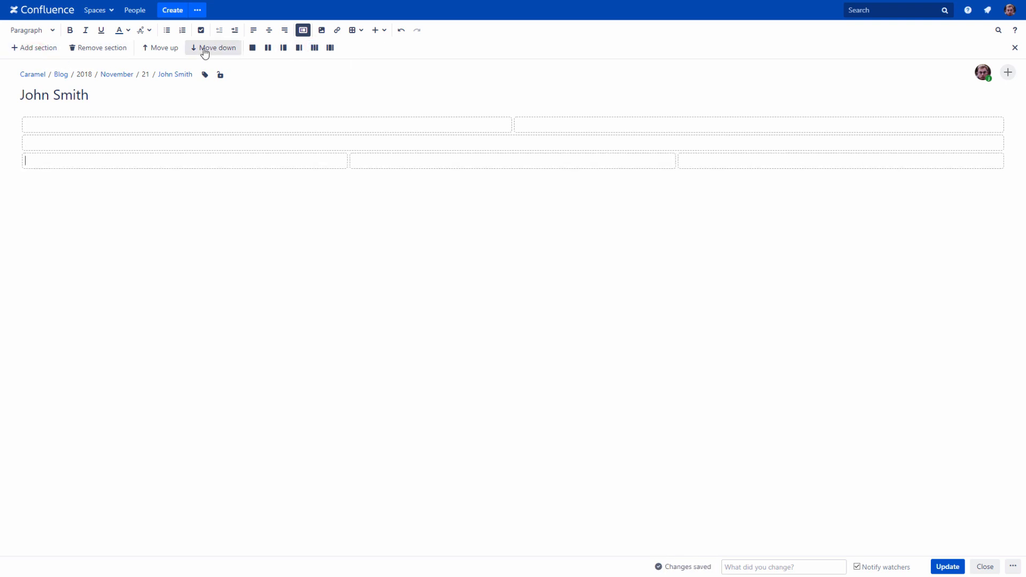
pyautogui.click(100, 51)
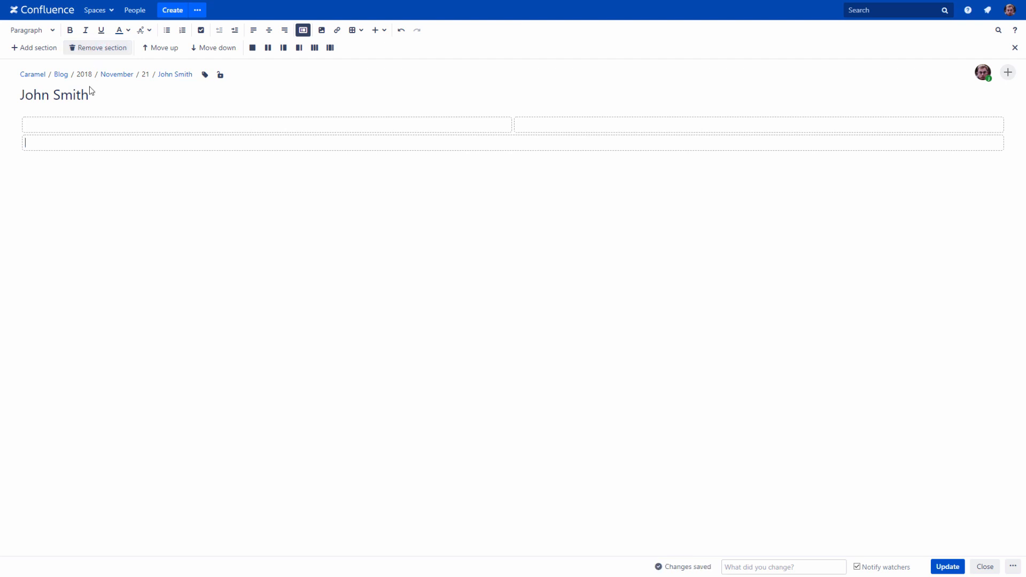
# Step: Enter 123 and 456 in the first section's two columns, merge them into a single column, and remove that section
pyautogui.click(88, 122)
pyautogui.write('123')
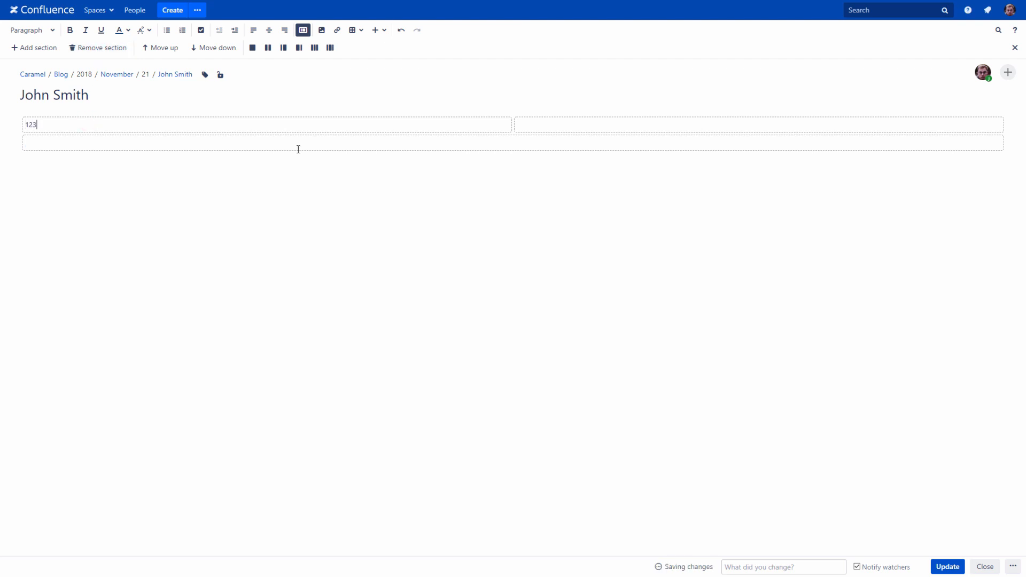
pyautogui.click(523, 126)
pyautogui.write('456')
pyautogui.click(251, 51)
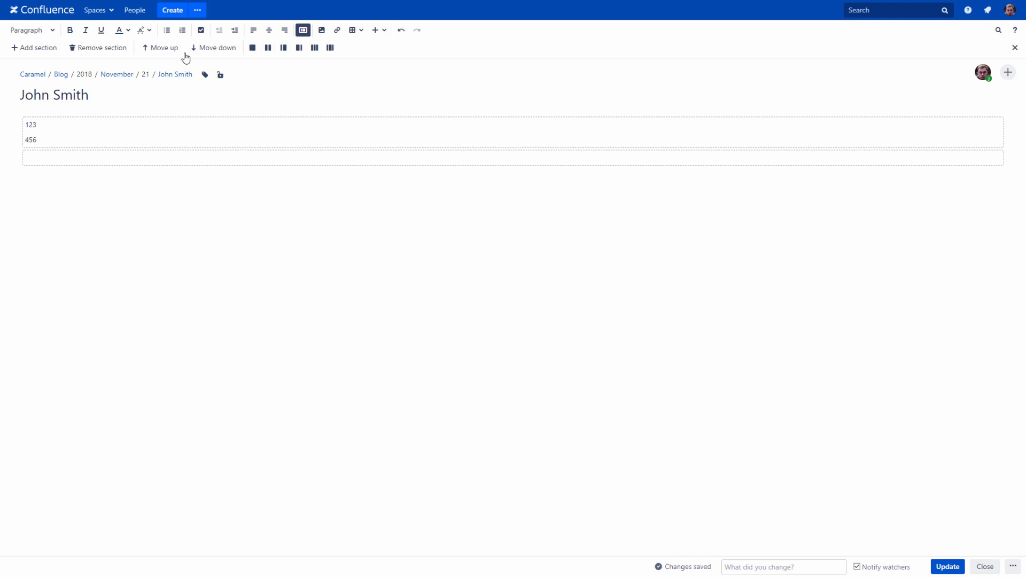
pyautogui.click(105, 47)
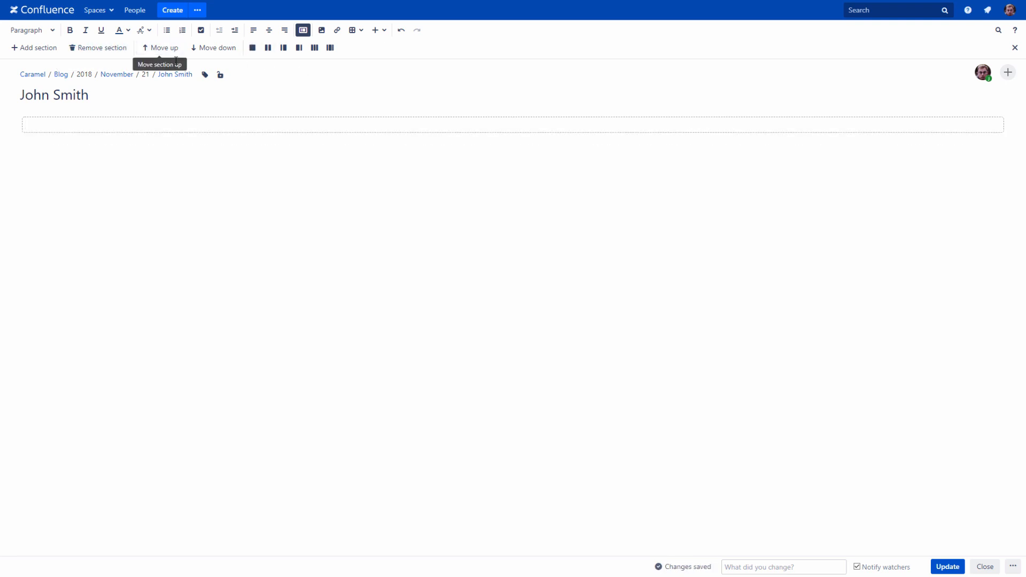
# Step: Add a three-column section below the single-column one, and place a new two-column section between them
pyautogui.click(38, 48)
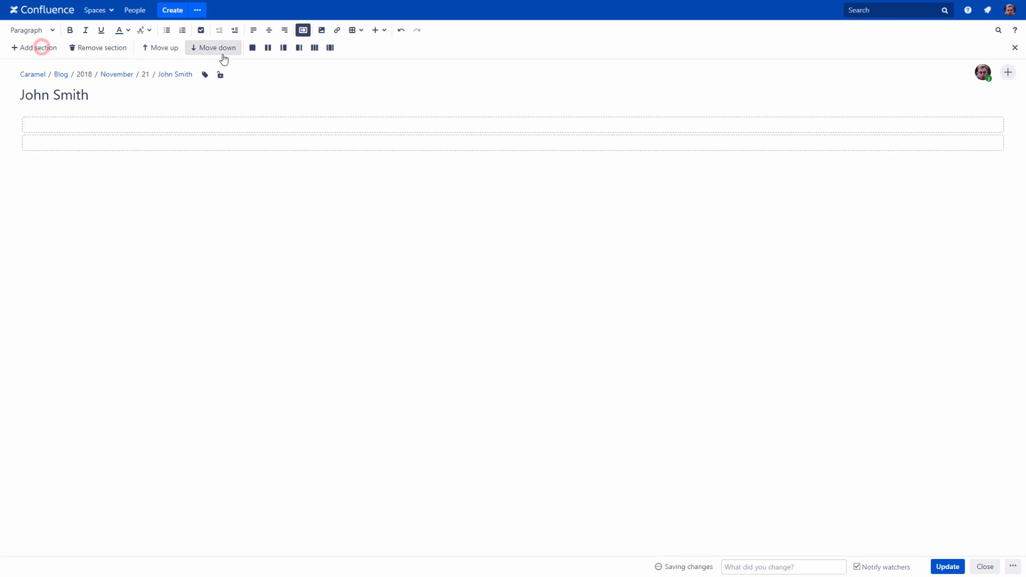
pyautogui.click(313, 49)
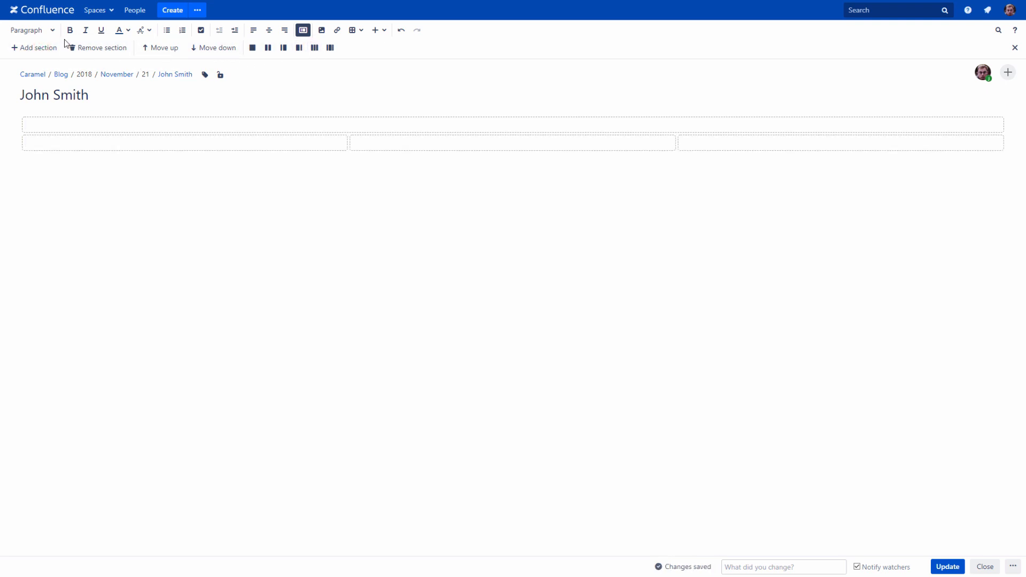
pyautogui.click(48, 48)
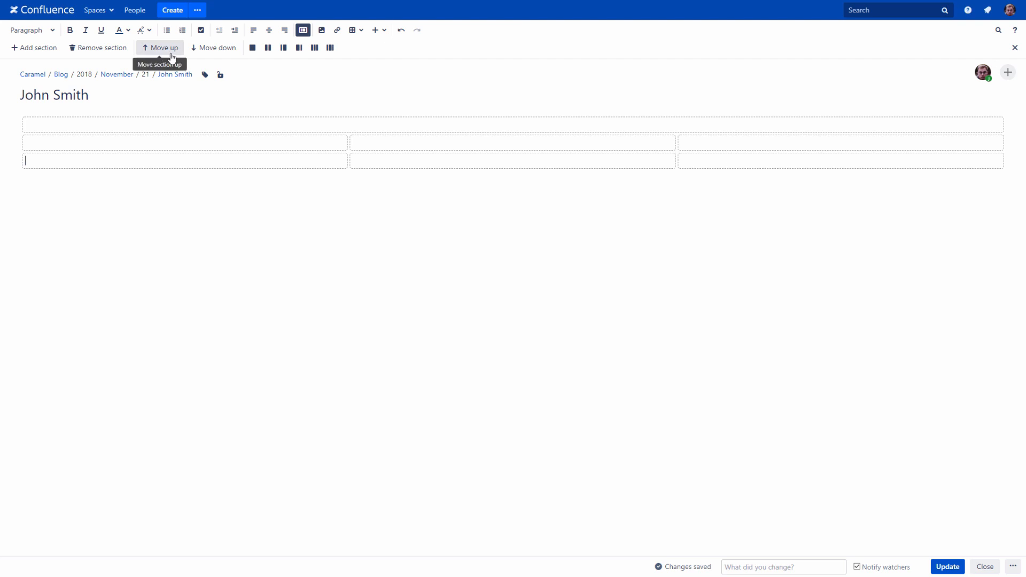
pyautogui.click(267, 49)
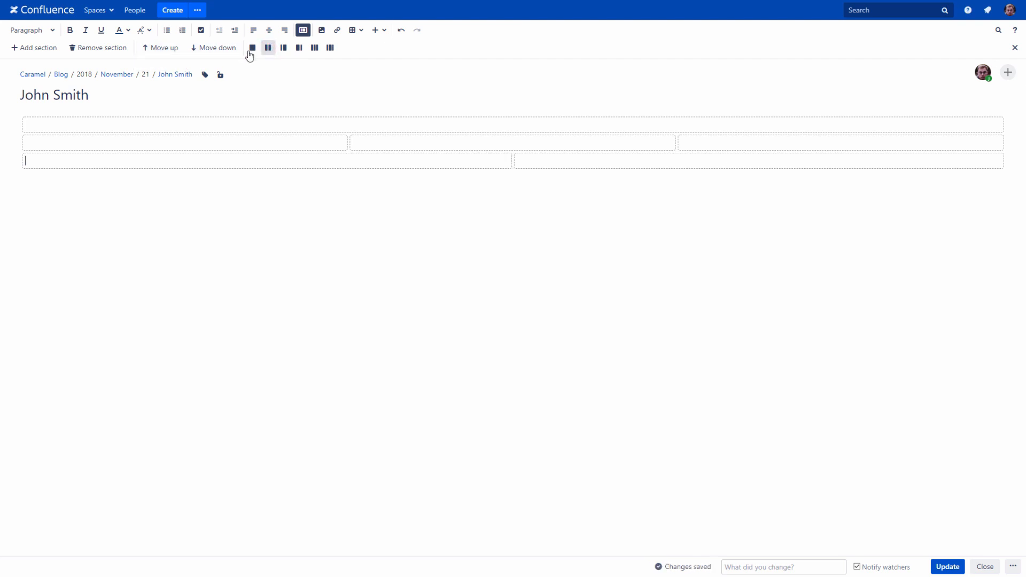
pyautogui.click(169, 49)
# Step: Write "About me", "Education" and "Work experience" on separate lines in the single-column section
pyautogui.click(47, 128)
pyautogui.write('Abou')
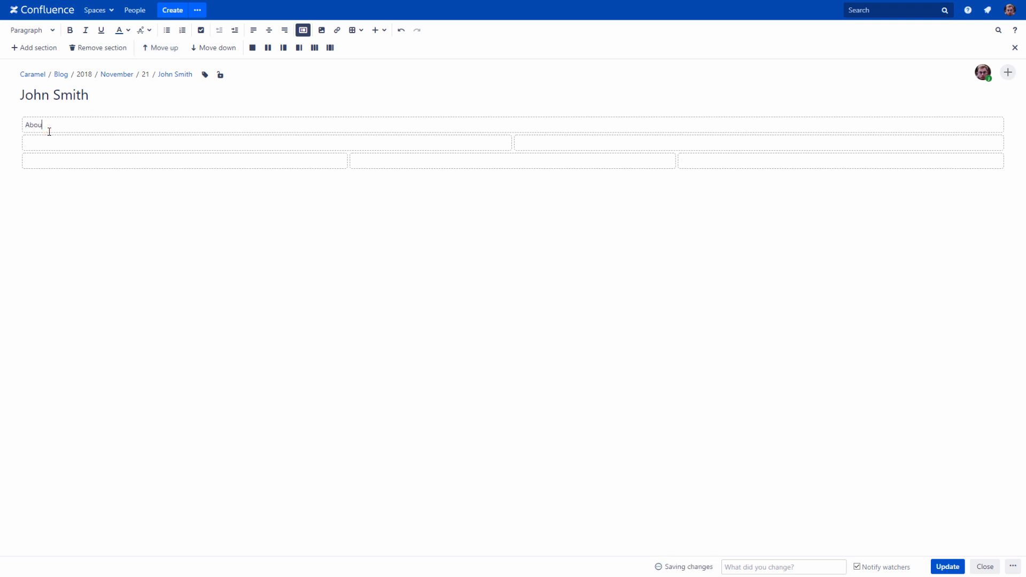
pyautogui.write('t me')
pyautogui.press('Return')
pyautogui.write('Educat')
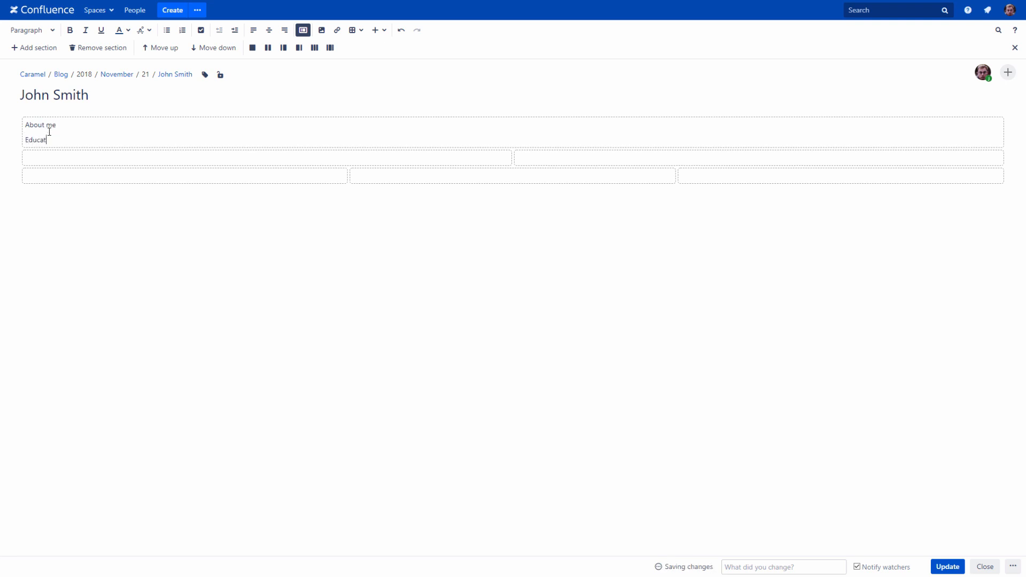
pyautogui.write('ion')
pyautogui.press('Return')
pyautogui.write('Wo')
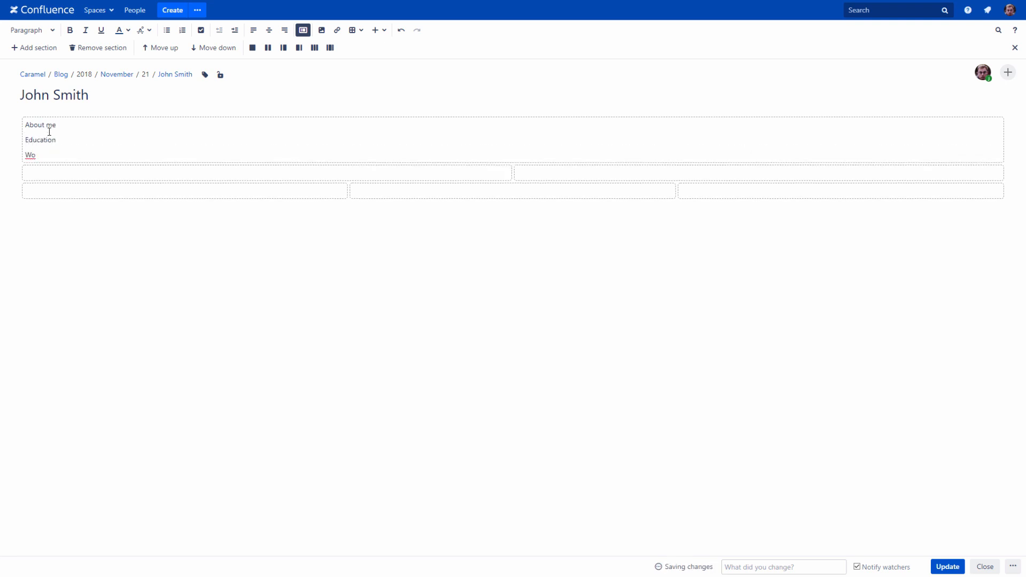
pyautogui.write('rk experience')
# Step: Format "About me" as Heading 1 and the "Education" and "Work experience" lines as Heading 2
pyautogui.moveTo(24, 124); pyautogui.dragTo(57, 125)
pyautogui.click(54, 30)
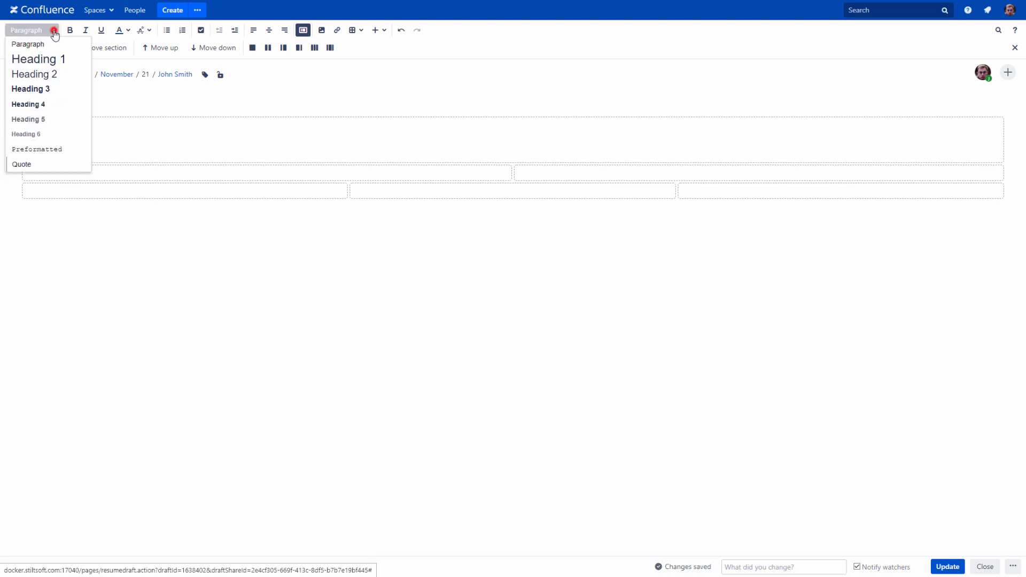
pyautogui.click(48, 58)
pyautogui.click(30, 145)
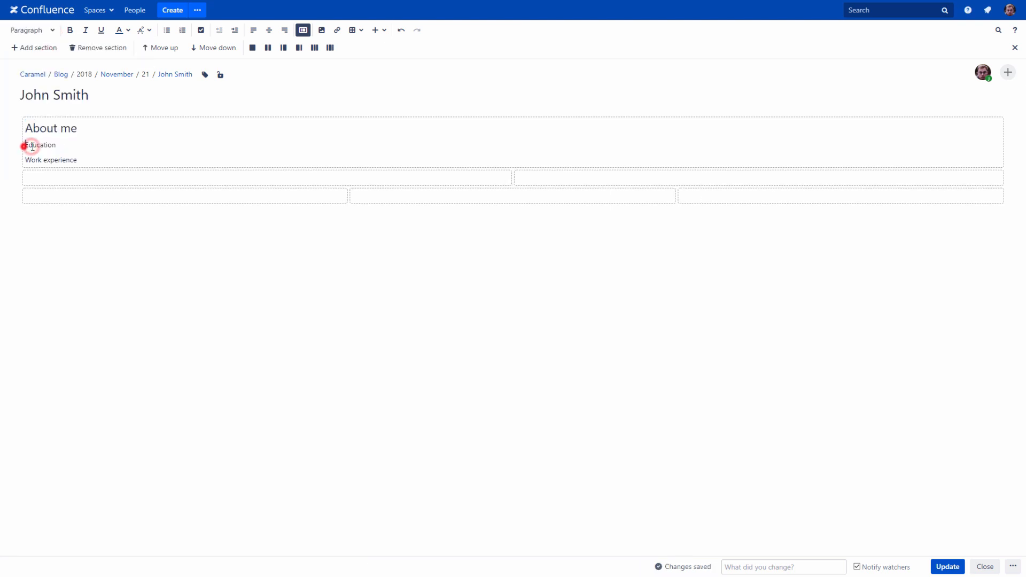
pyautogui.moveTo(32, 146); pyautogui.dragTo(79, 160)
pyautogui.click(52, 30)
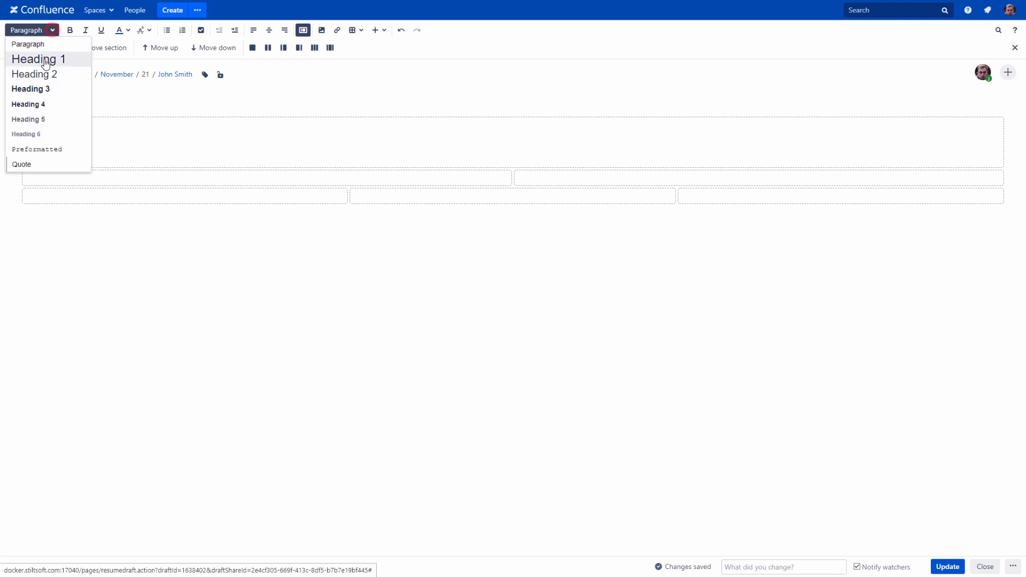
pyautogui.click(41, 74)
# Step: Enter "Best project 1" and "Best project 2" in the two columns of the middle section
pyautogui.click(39, 187)
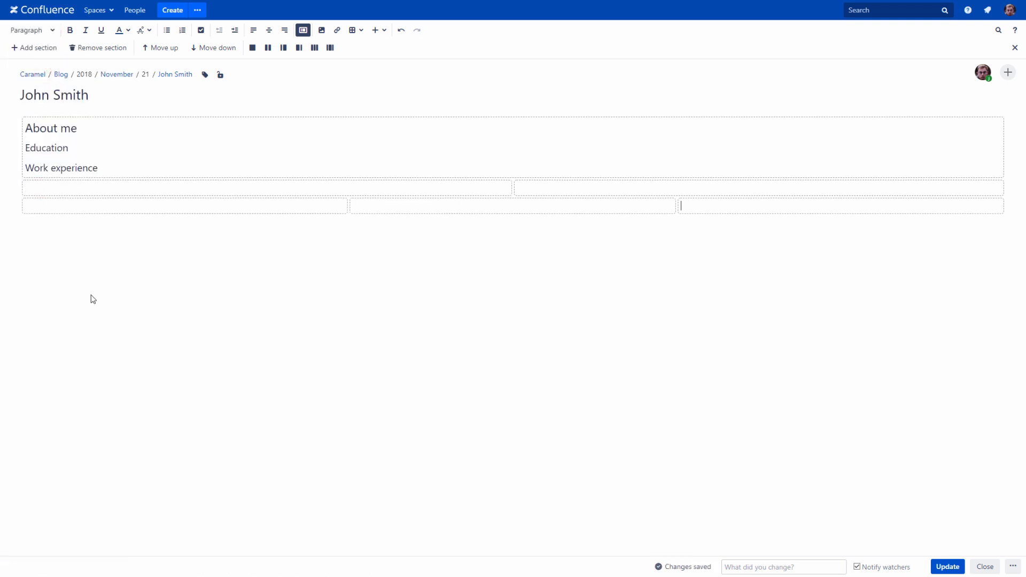
pyautogui.click(37, 188)
pyautogui.write('Best project 1')
pyautogui.click(582, 185)
pyautogui.write('Best project 2')
# Step: Format both best project titles as Heading 3
pyautogui.moveTo(67, 187); pyautogui.dragTo(26, 189)
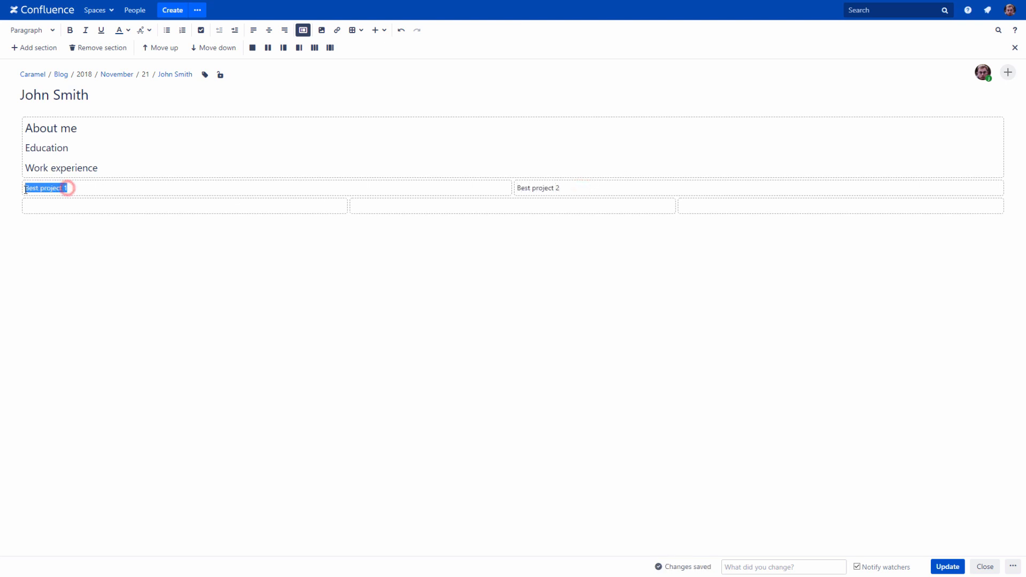
pyautogui.click(45, 32)
pyautogui.click(45, 85)
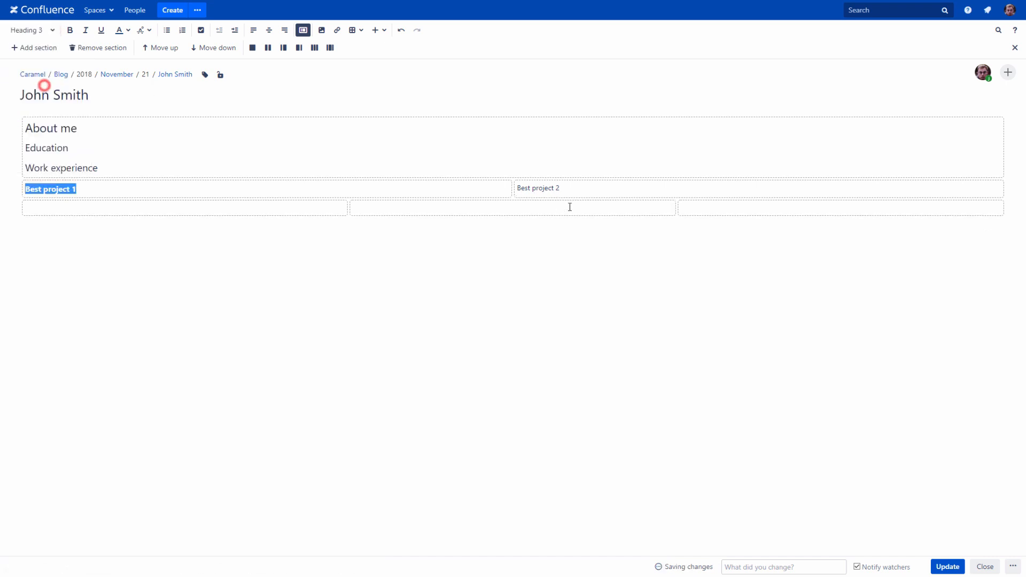
pyautogui.moveTo(562, 189); pyautogui.dragTo(510, 189)
pyautogui.click(52, 30)
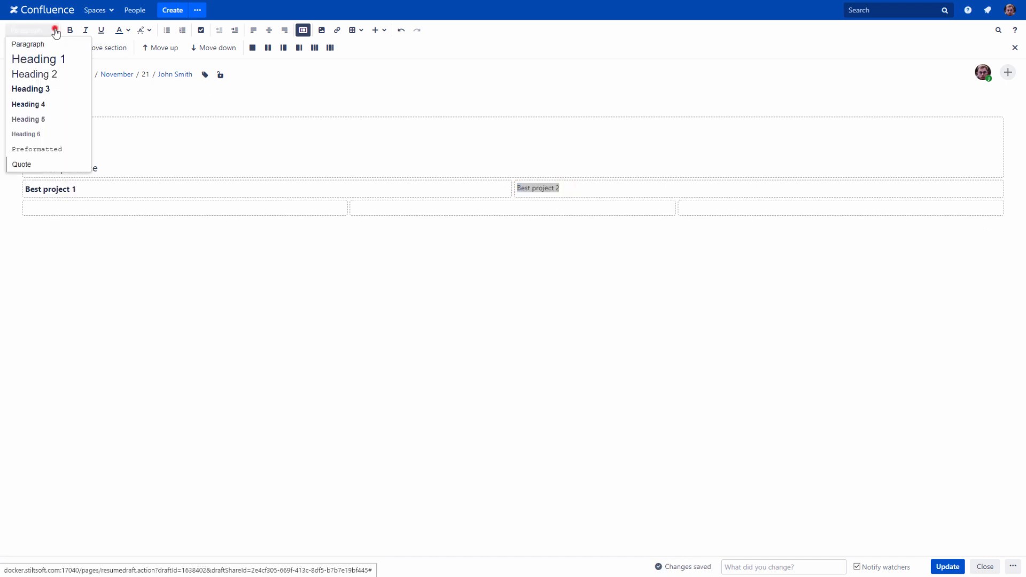
pyautogui.click(45, 87)
# Step: Center both best project headings in their columns and publish the updated blog post
pyautogui.click(128, 188)
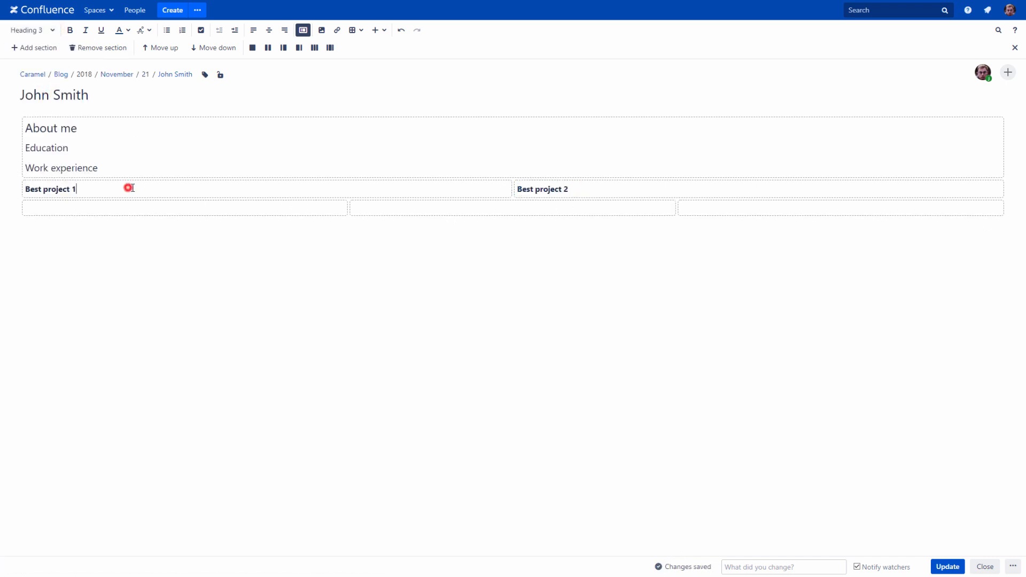
pyautogui.click(270, 30)
pyautogui.click(584, 189)
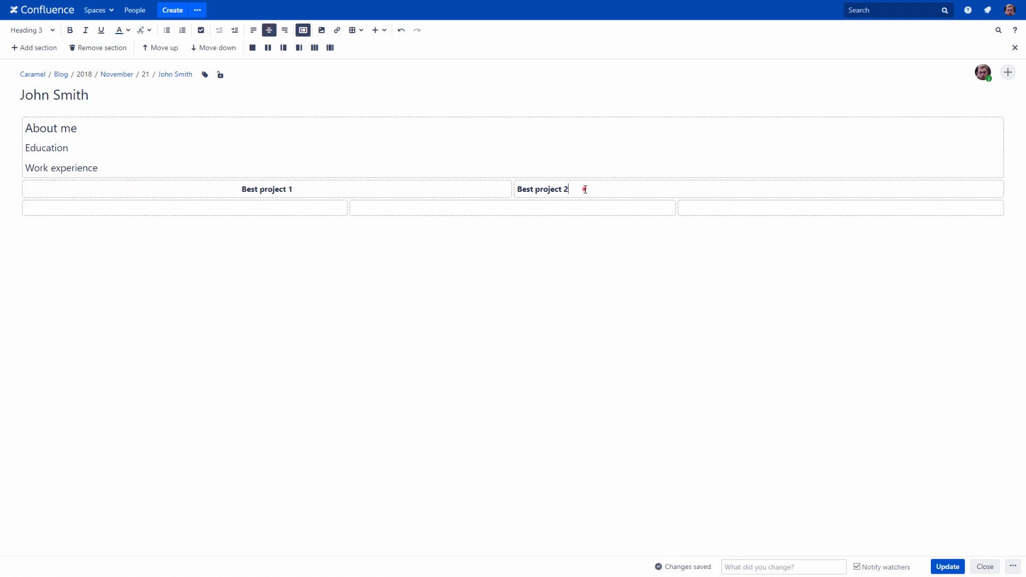
pyautogui.click(269, 31)
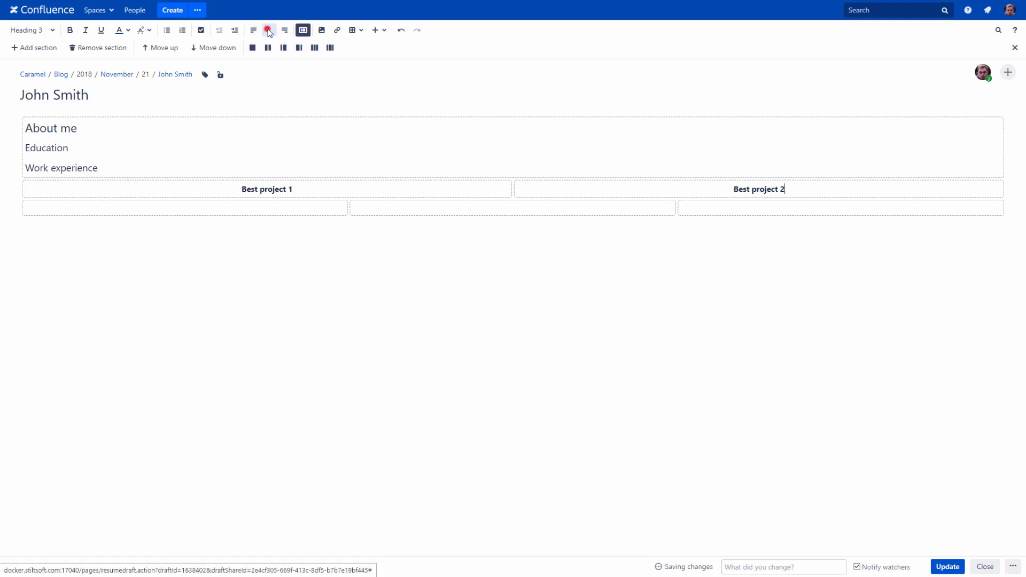
pyautogui.click(946, 567)
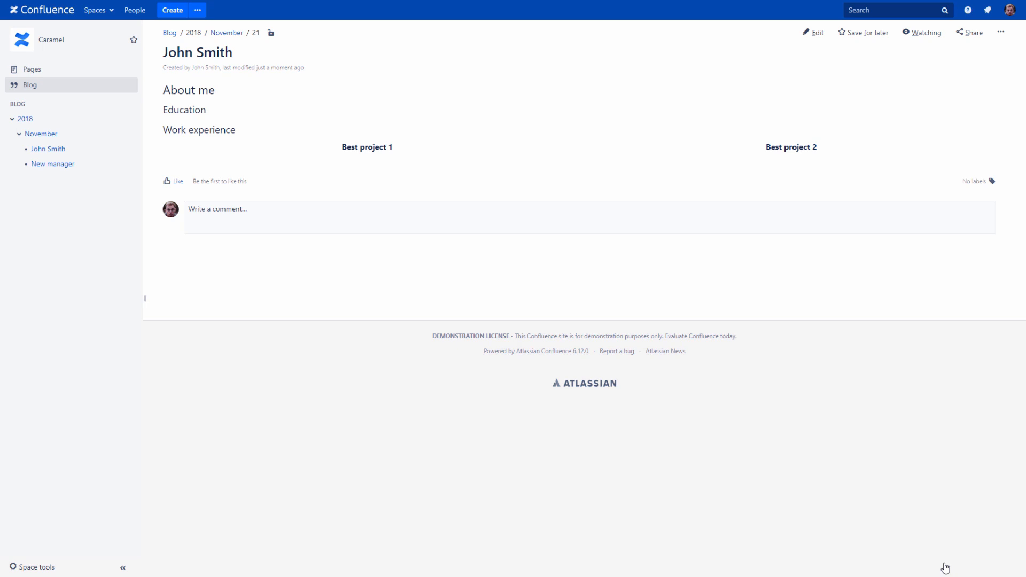
# Step: Reopen the blog post for editing and enter "Family", "Hiking" and "Golf" in the three columns of the lowest section
pyautogui.click(821, 31)
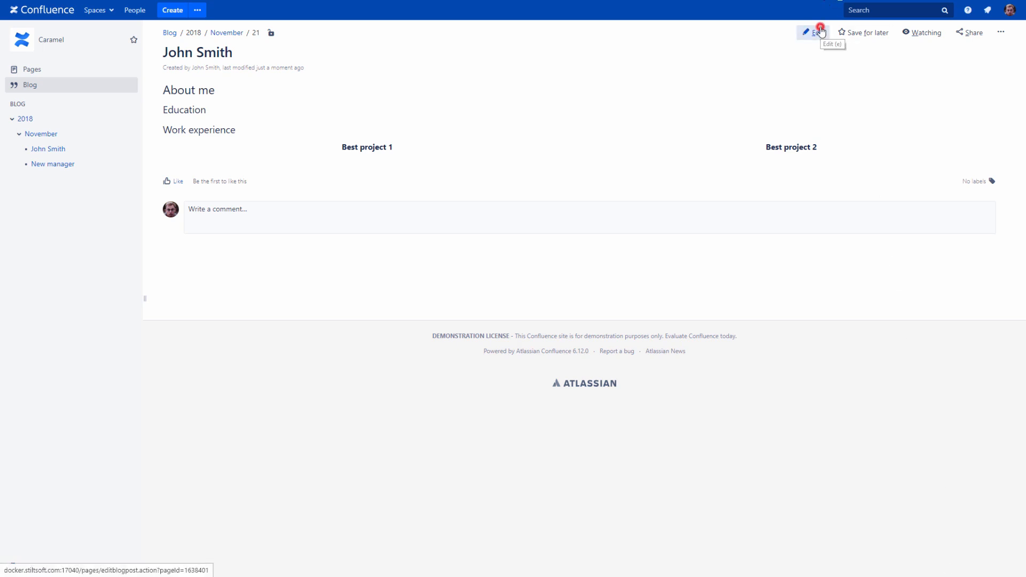
pyautogui.click(275, 189)
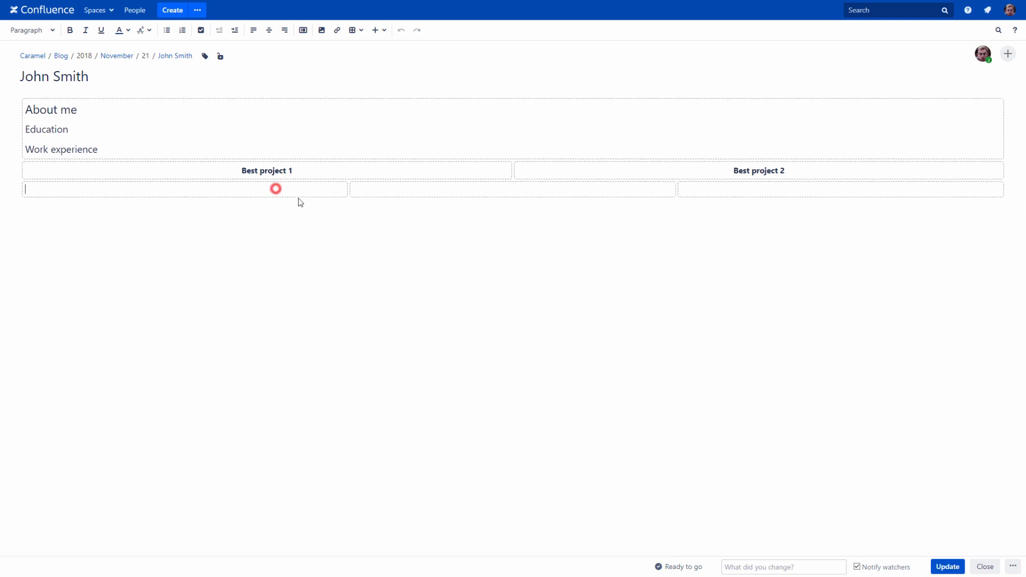
pyautogui.write('Family')
pyautogui.click(365, 191)
pyautogui.write('Hiking')
pyautogui.click(686, 192)
pyautogui.write('Golf')
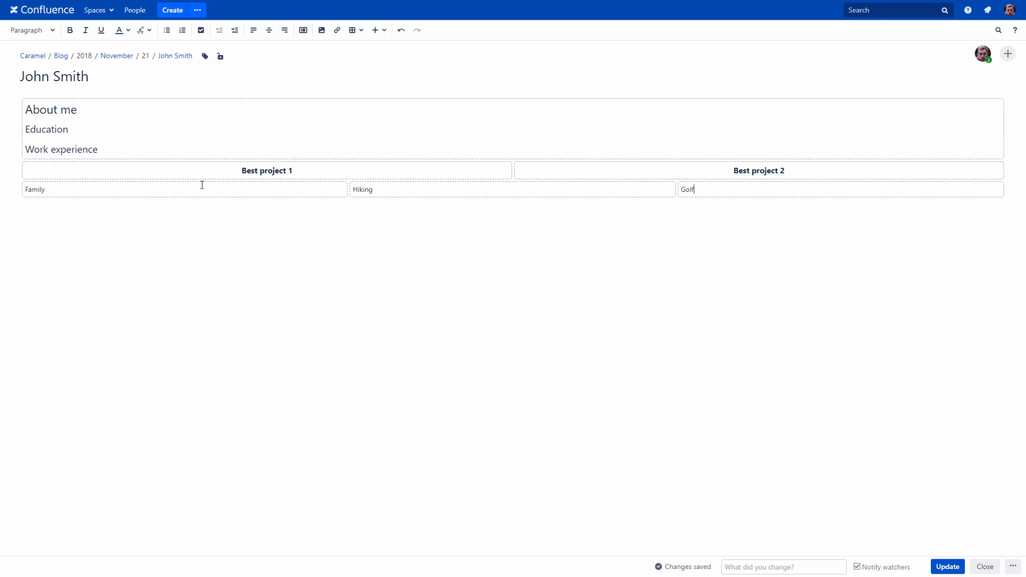
# Step: Format the "Family", "Golf" and "Hiking" titles as Heading 2
pyautogui.moveTo(56, 189); pyautogui.dragTo(25, 194)
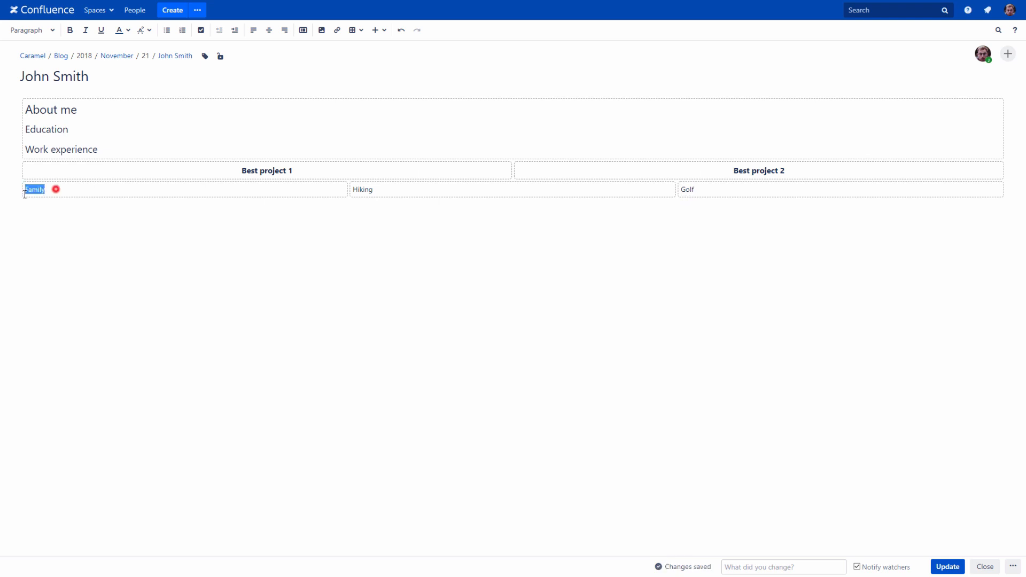
pyautogui.click(51, 30)
pyautogui.click(45, 74)
pyautogui.doubleClick(687, 190)
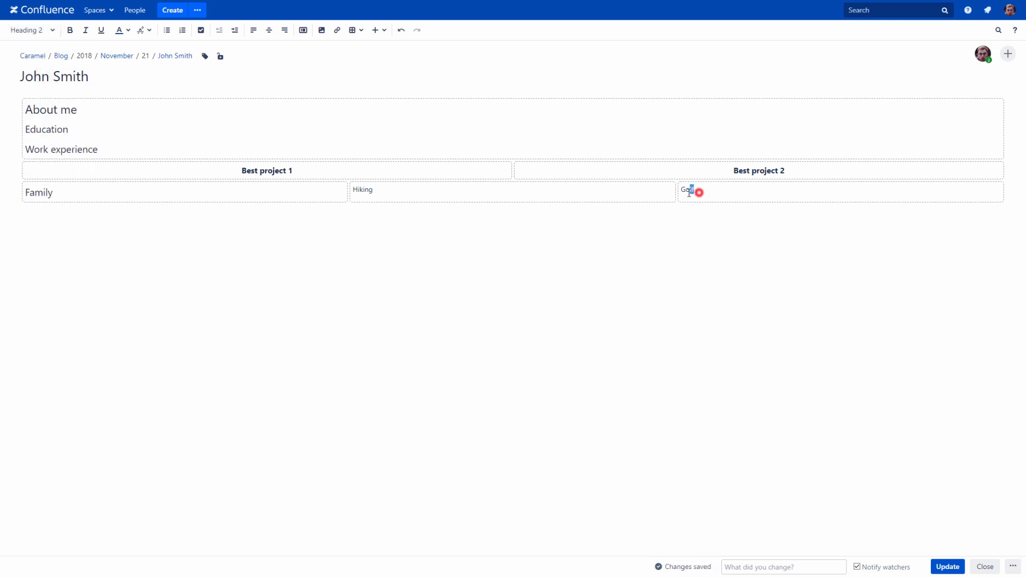
pyautogui.click(52, 30)
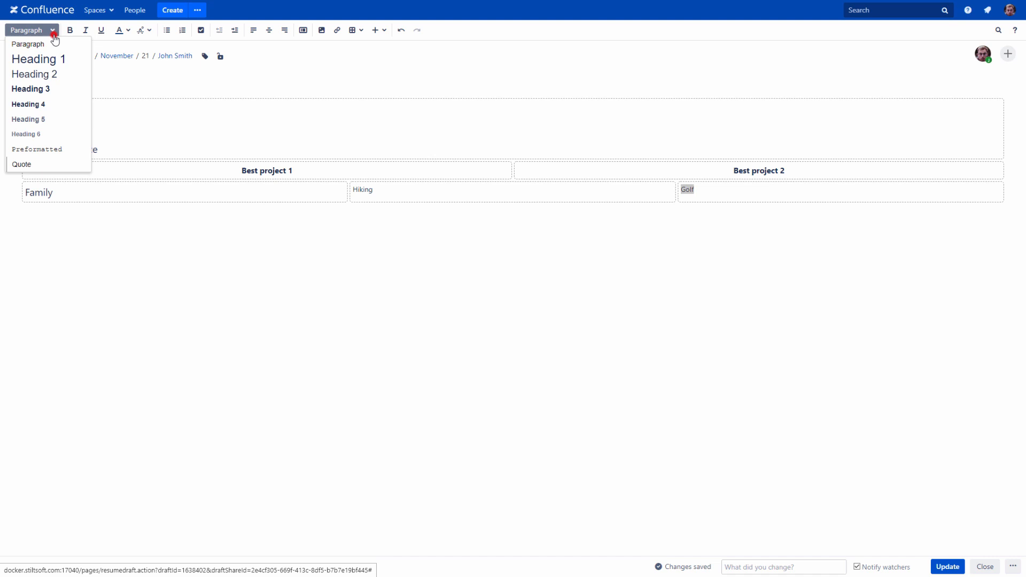
pyautogui.click(48, 74)
pyautogui.doubleClick(385, 186)
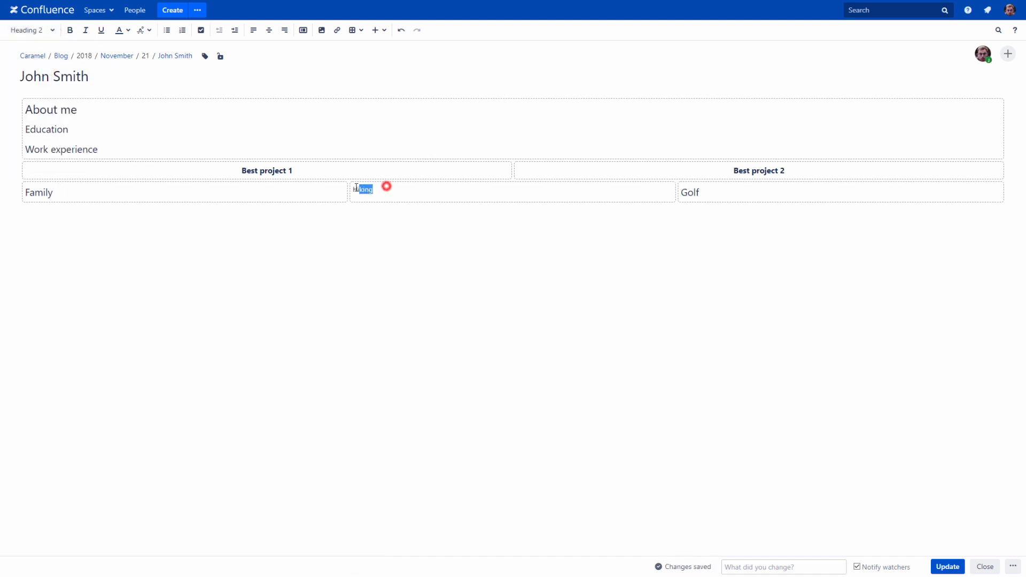
pyautogui.click(53, 30)
pyautogui.click(47, 79)
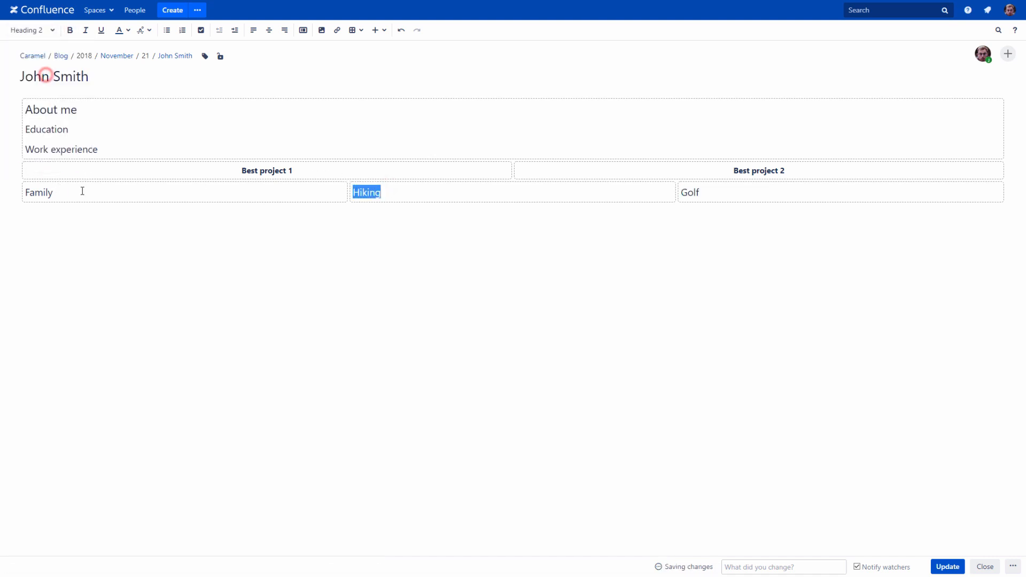
# Step: Center the Family, Hiking and Golf headings in their columns
pyautogui.click(83, 192)
pyautogui.click(269, 30)
pyautogui.click(388, 193)
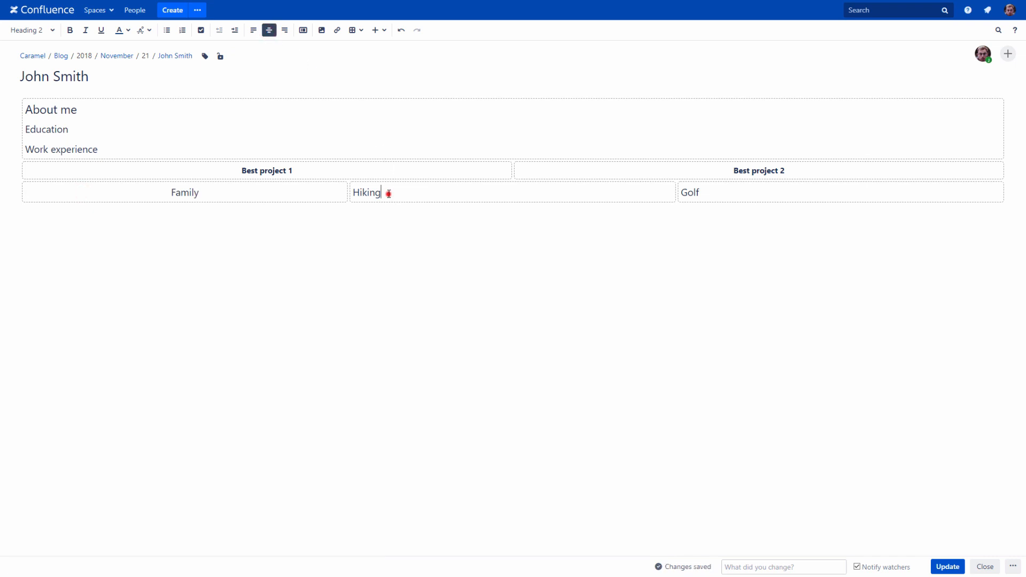
pyautogui.click(269, 30)
pyautogui.click(700, 193)
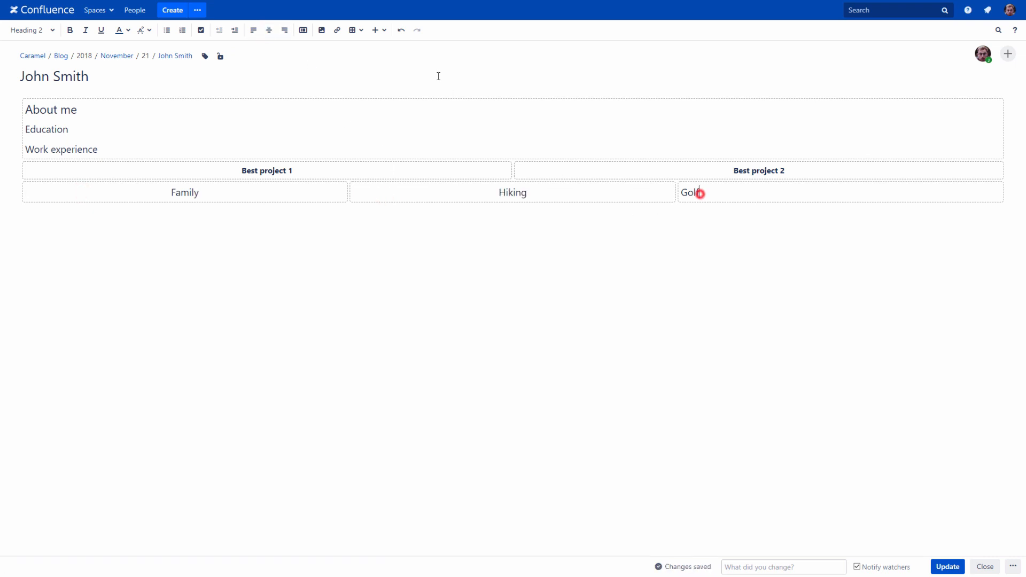
pyautogui.click(268, 30)
# Step: Preview the blog post and return to editing it
pyautogui.click(1013, 566)
pyautogui.click(935, 516)
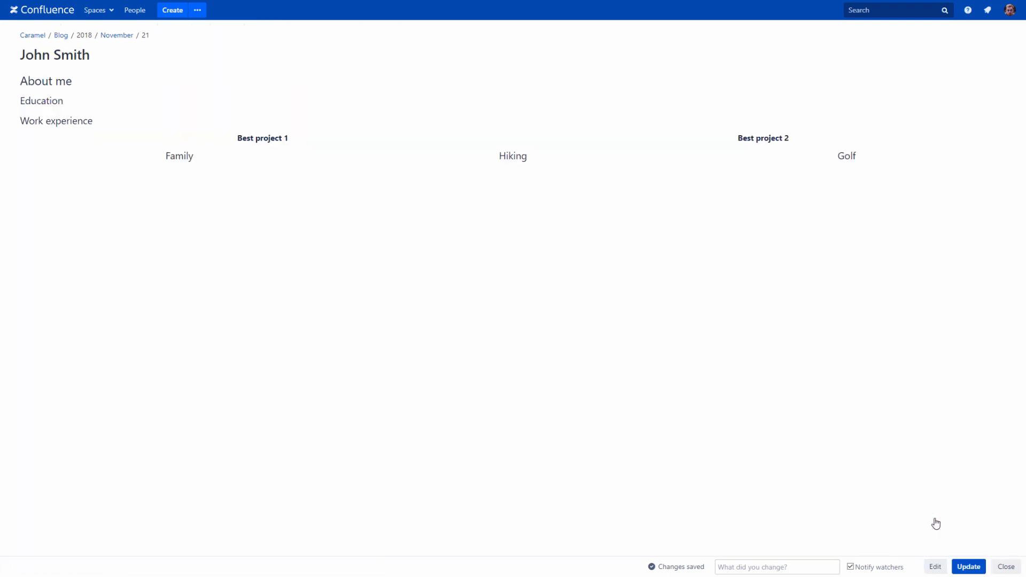
pyautogui.click(936, 566)
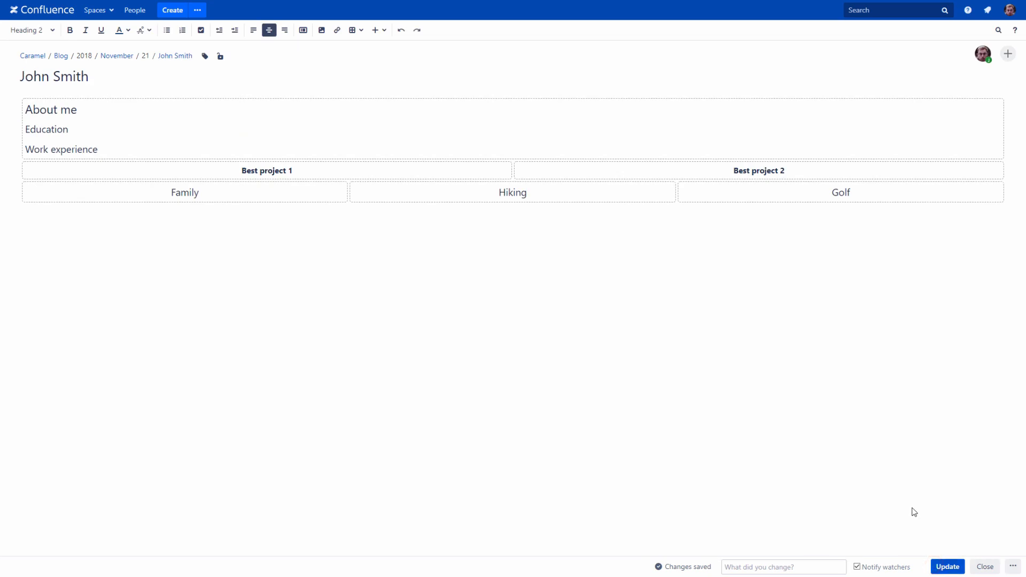
# Step: Add a numbered list under Education: "University of Candies, 2004", "Lollipop courses (junior), 2007" and "Lollipop courses (senior), 2009"
pyautogui.click(83, 131)
pyautogui.press('Return')
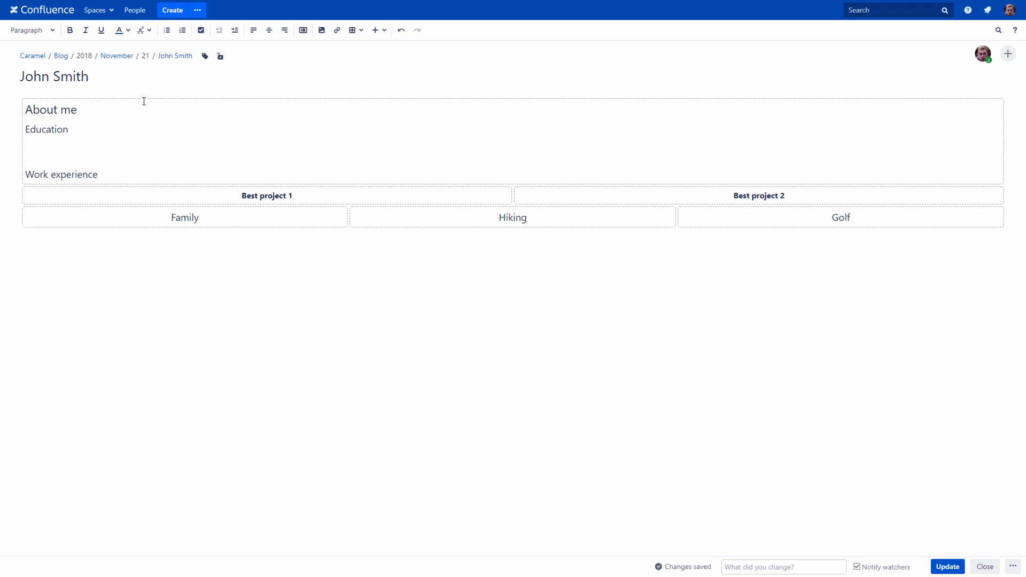
pyautogui.click(182, 30)
pyautogui.write('Universit')
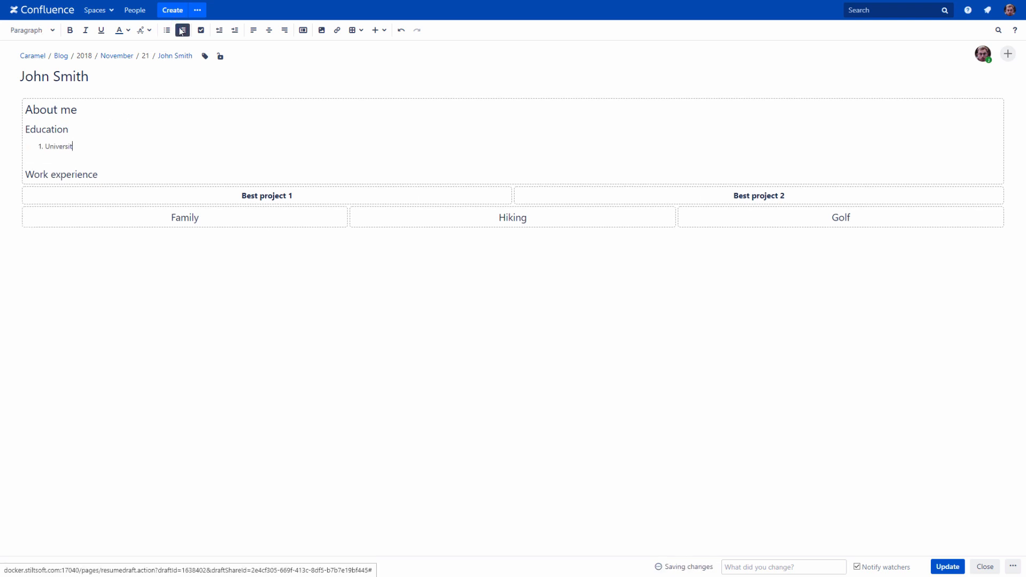
pyautogui.write('y of Candies, 2004')
pyautogui.press('Return')
pyautogui.write('Lollipop ')
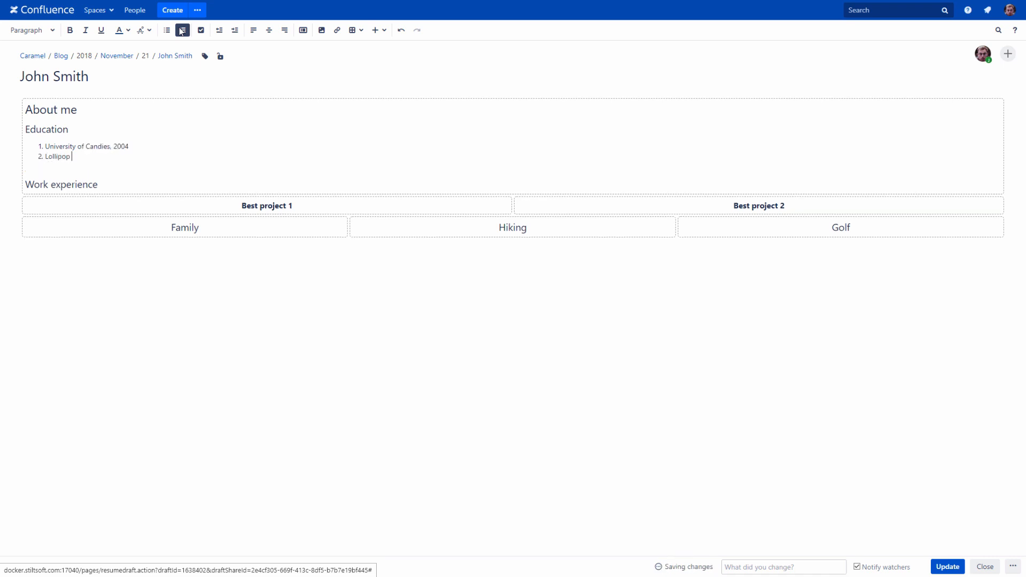
pyautogui.write('courses (junior), 2007')
pyautogui.press('Return')
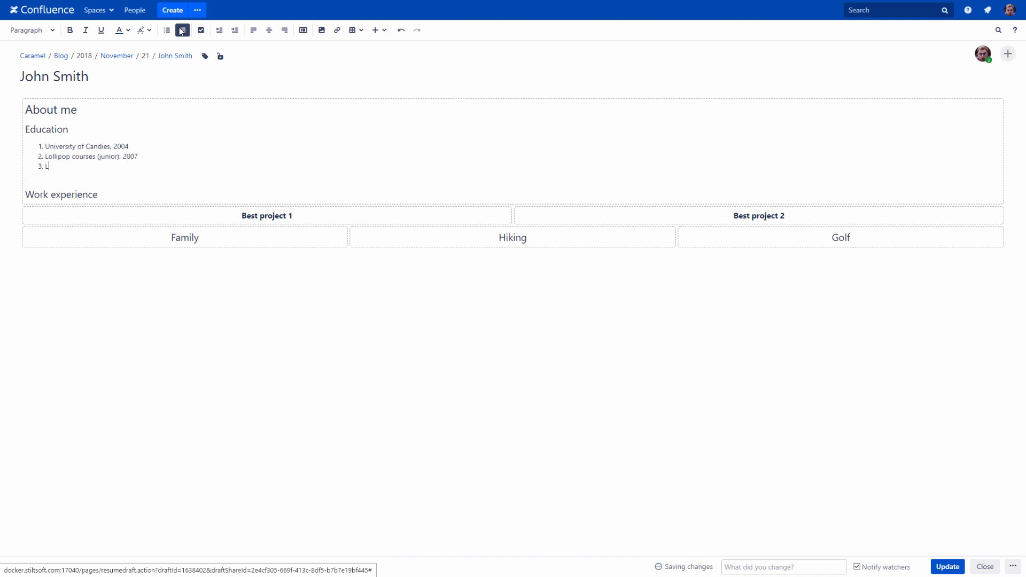
pyautogui.write('Lollipop courses (senior), 2009')
# Step: Enter the lines "Sugar Army, 2010", "Monster Lo, 2015" and "Sweet World, 2018" under Work experience
pyautogui.click(139, 194)
pyautogui.press('Return')
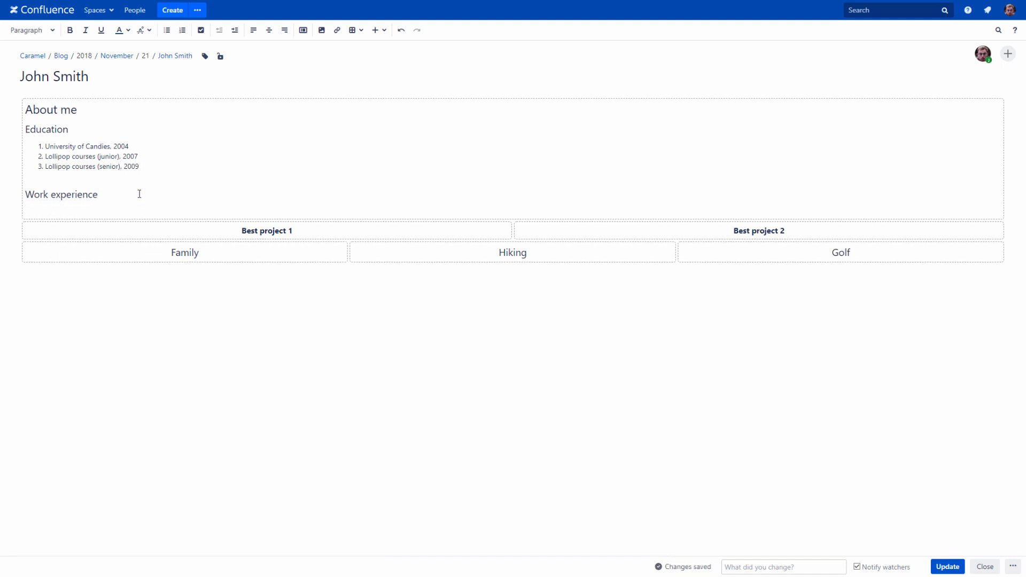
pyautogui.write('Sugar Army, 2010')
pyautogui.press('Return')
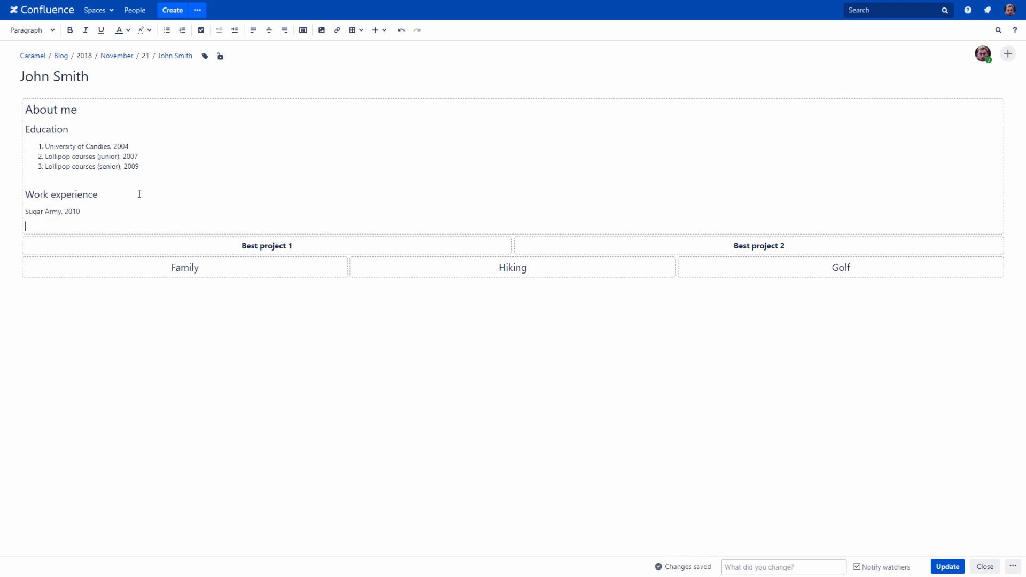
pyautogui.write('Monster Lo, 2015')
pyautogui.press('Return')
pyautogui.write('Sweet W')
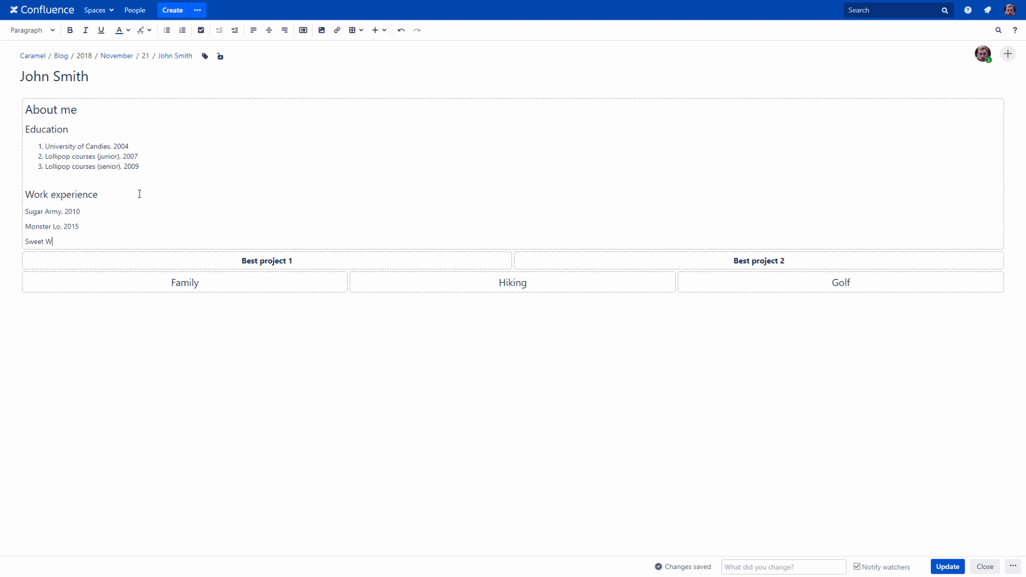
pyautogui.write('orld, 2018')
# Step: Turn the three lines under Work experience into a bulleted list
pyautogui.moveTo(25, 211); pyautogui.dragTo(86, 241)
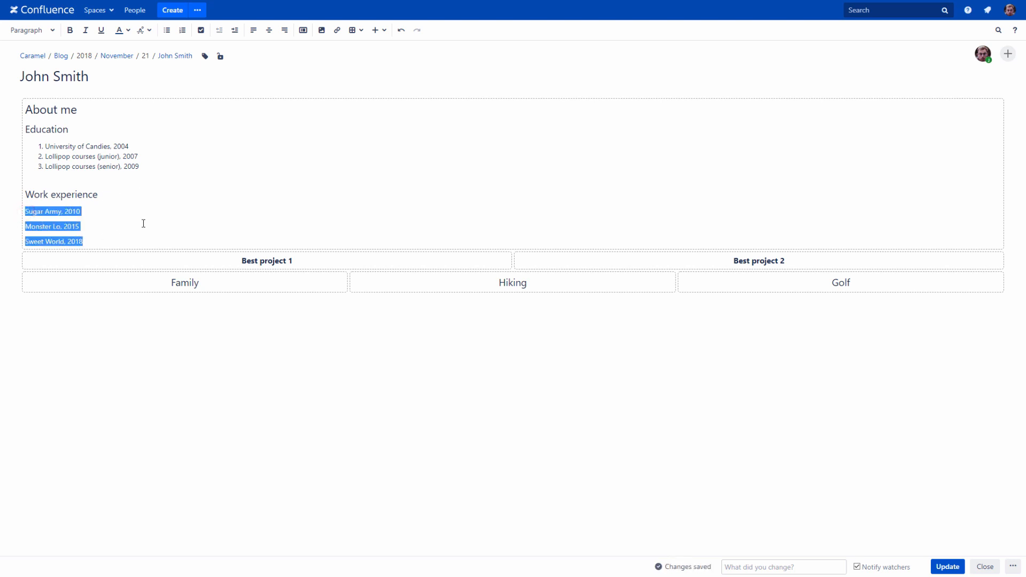
pyautogui.click(167, 30)
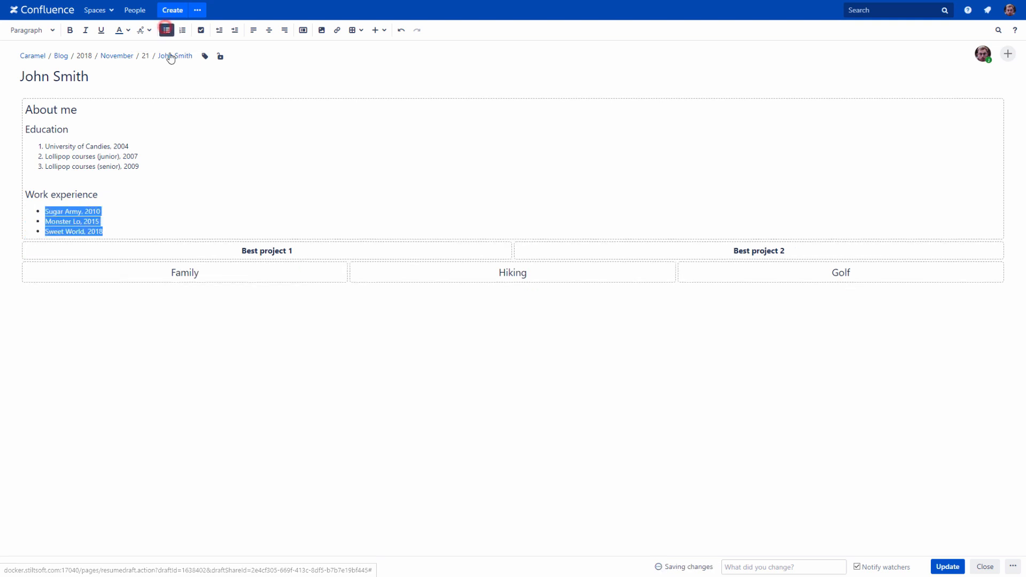
pyautogui.click(127, 230)
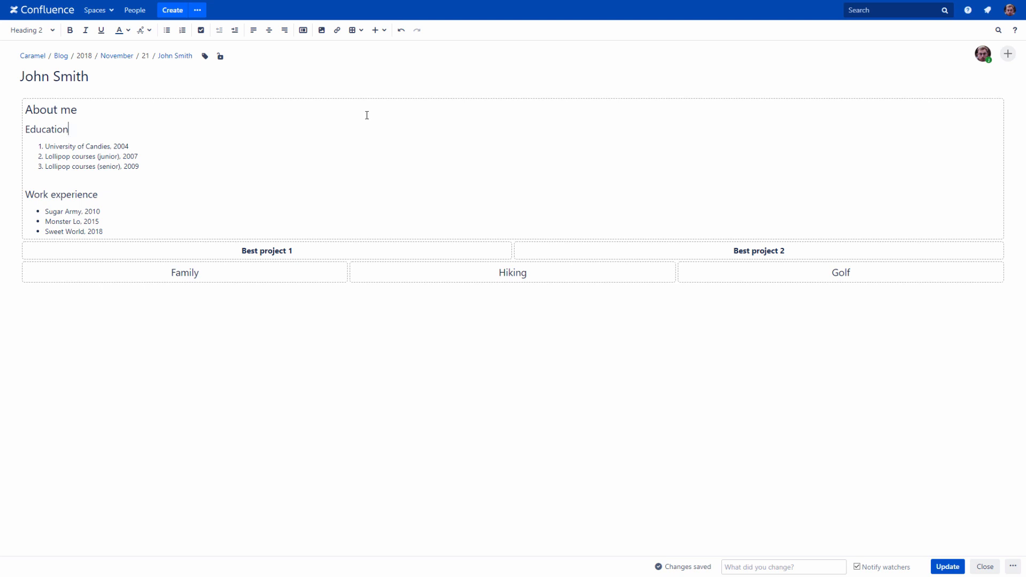
# Step: Look through the Communication, External content, Formatting and All categories of the macro browser and close it without inserting a macro
pyautogui.click(381, 30)
pyautogui.click(392, 239)
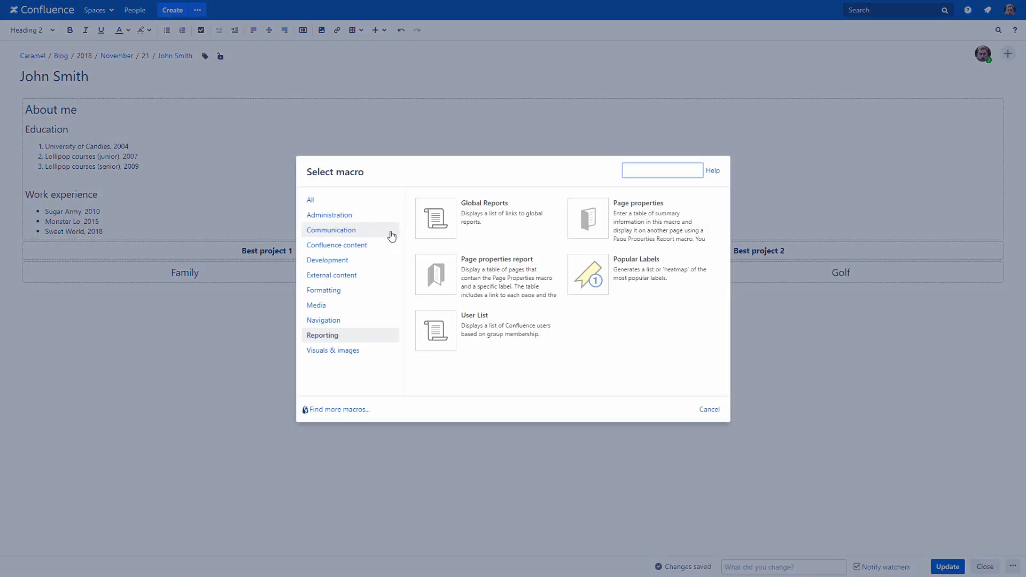
pyautogui.click(390, 230)
pyautogui.click(372, 276)
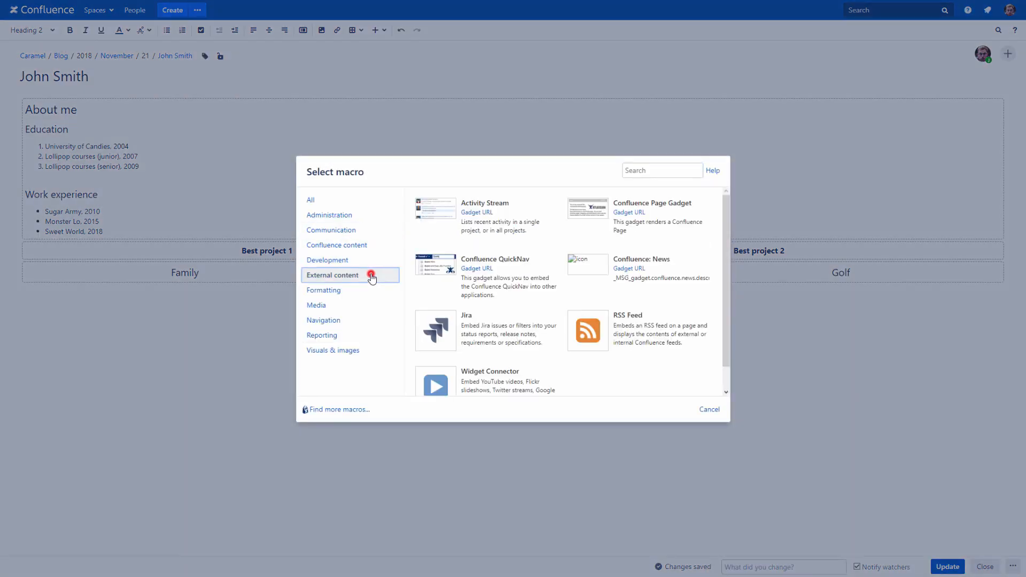
pyautogui.click(367, 293)
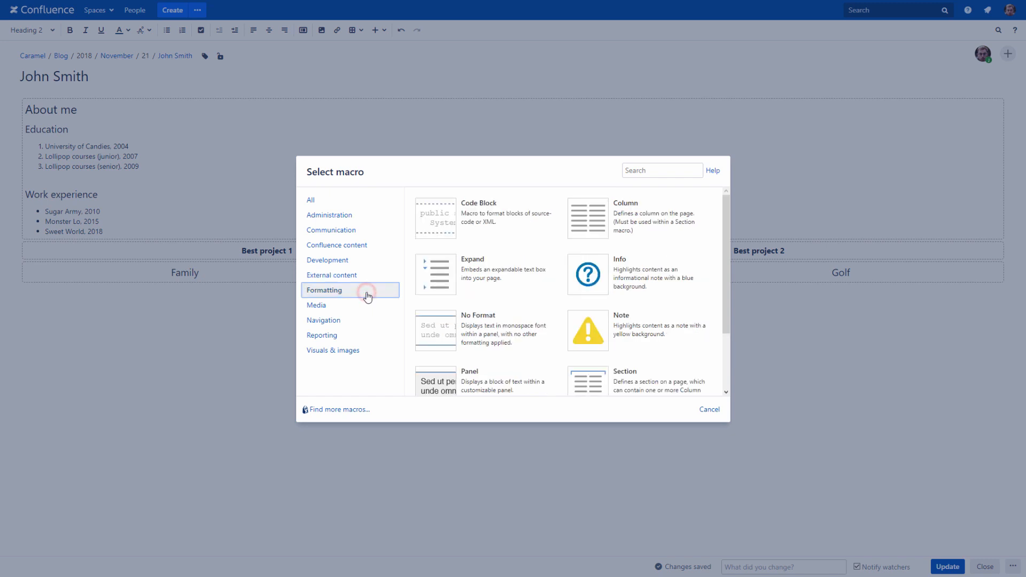
pyautogui.click(322, 200)
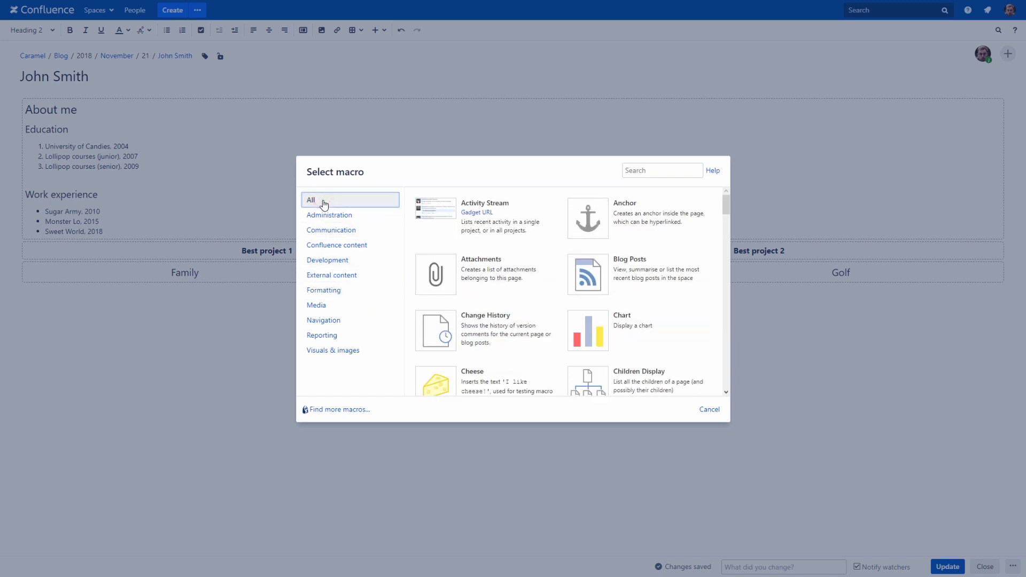
pyautogui.click(706, 417)
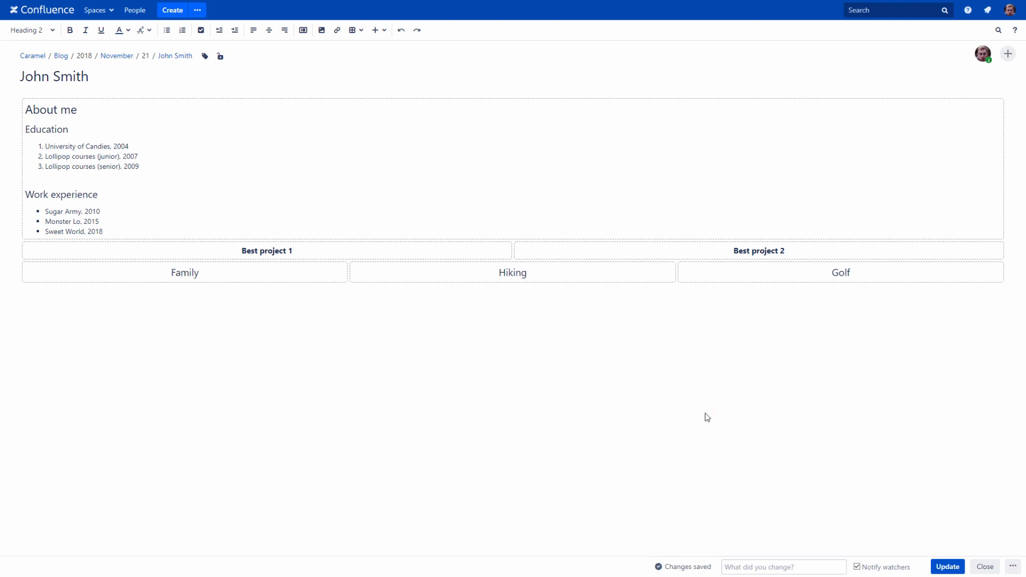
# Step: Start a line below the Family heading, look up macro suggestions for "in" and view the macro browser from there, leaving the line empty
pyautogui.click(243, 277)
pyautogui.press('Return')
pyautogui.write('{')
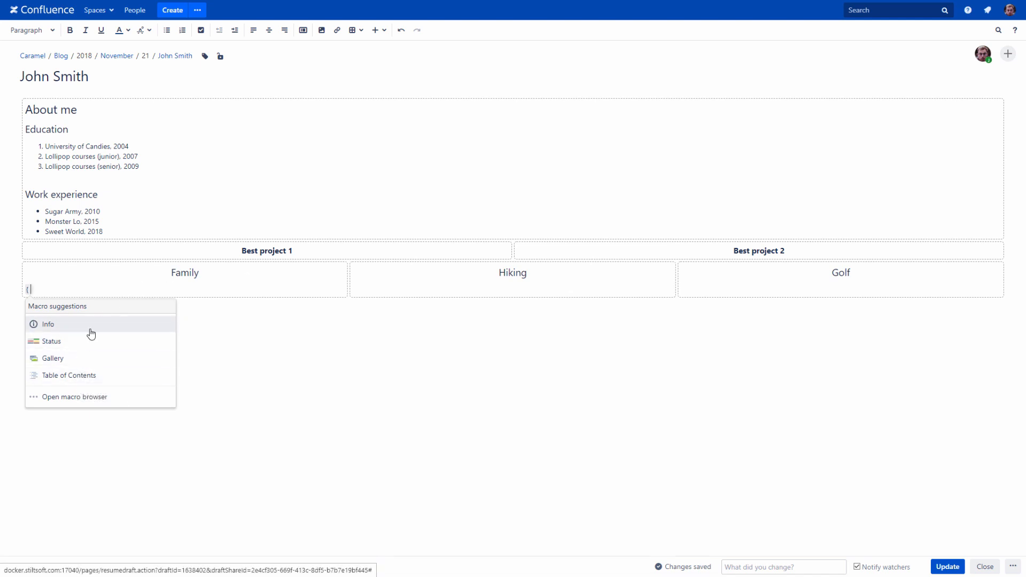
pyautogui.write('in')
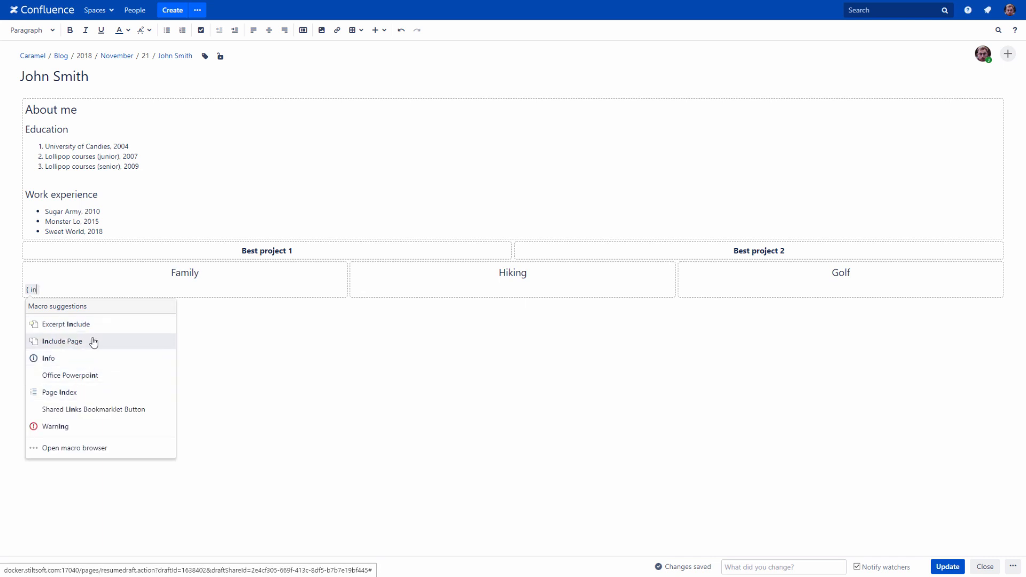
pyautogui.click(78, 449)
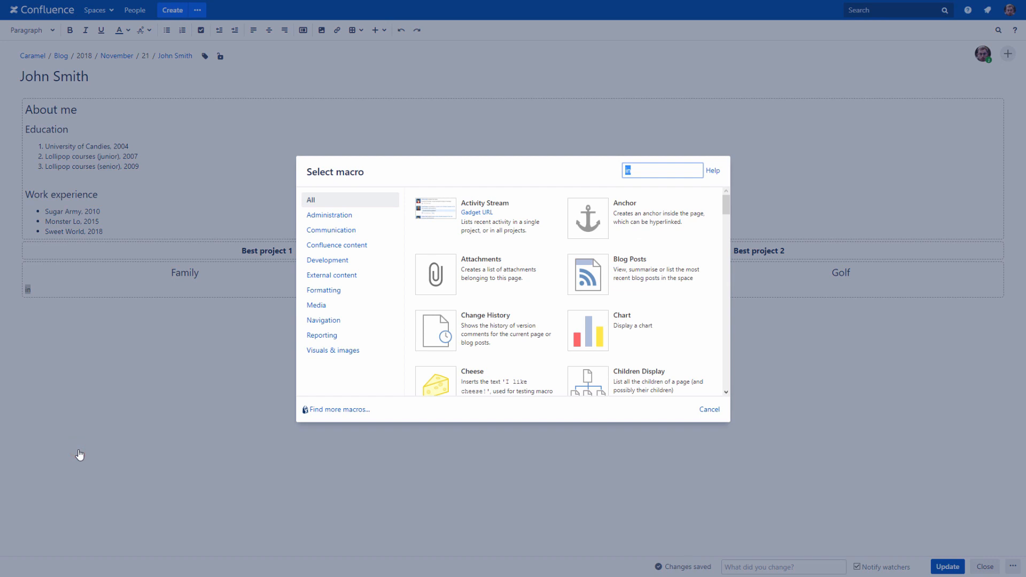
pyautogui.click(705, 410)
pyautogui.press('BackSpace')
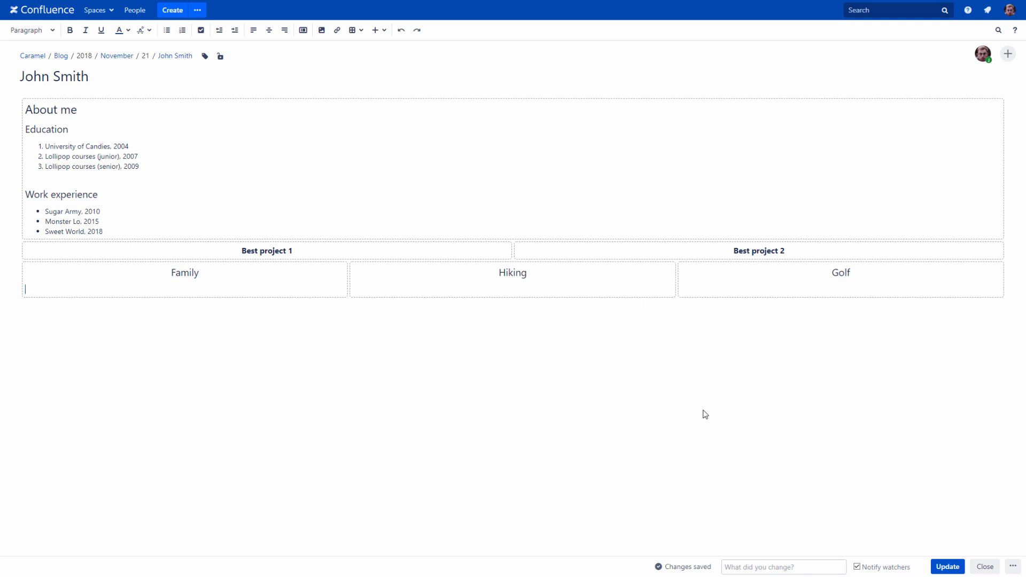
# Step: Enter "My family consists of me, my wife and my daughter. We also have a puppy." under Family and insert an Expand macro
pyautogui.write('My family consists of me, my wife and ')
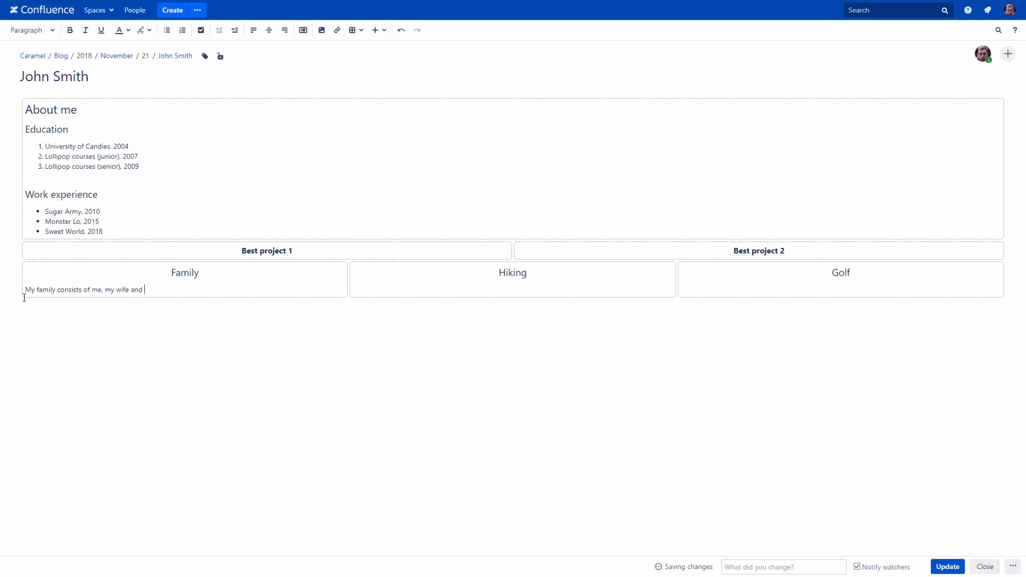
pyautogui.write('my daughter. We also have a puppy. {ex')
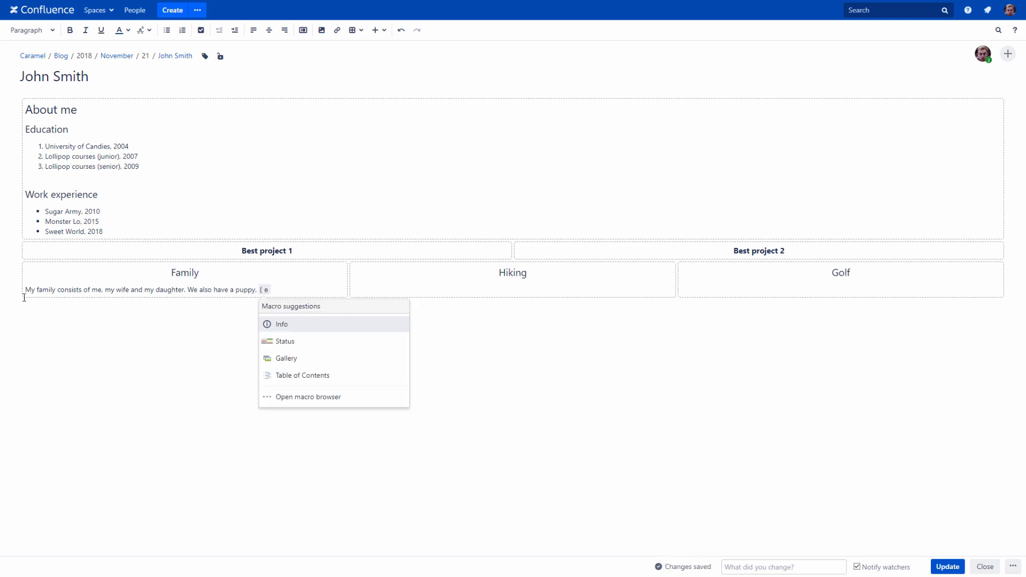
pyautogui.write('pa')
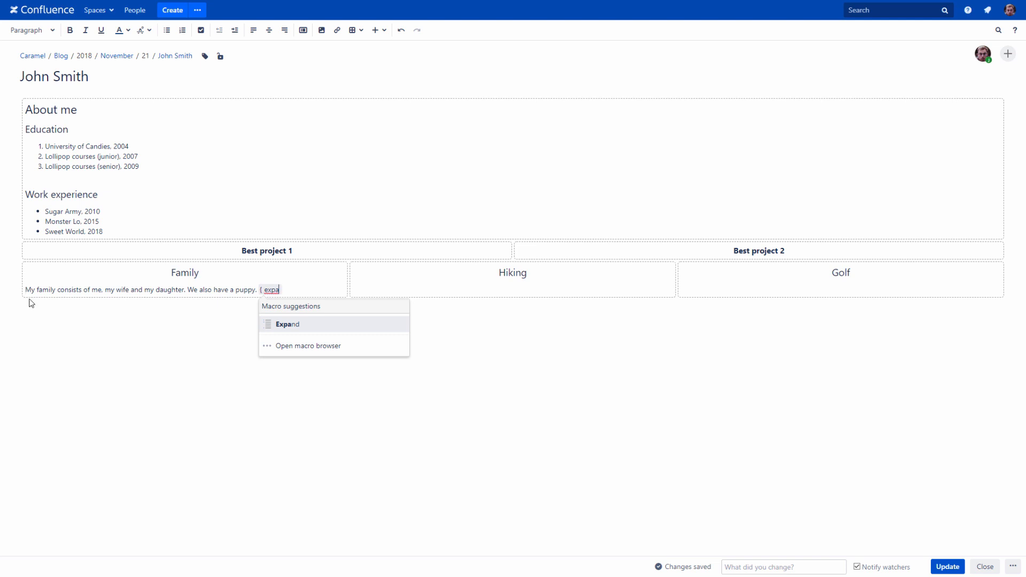
pyautogui.click(289, 325)
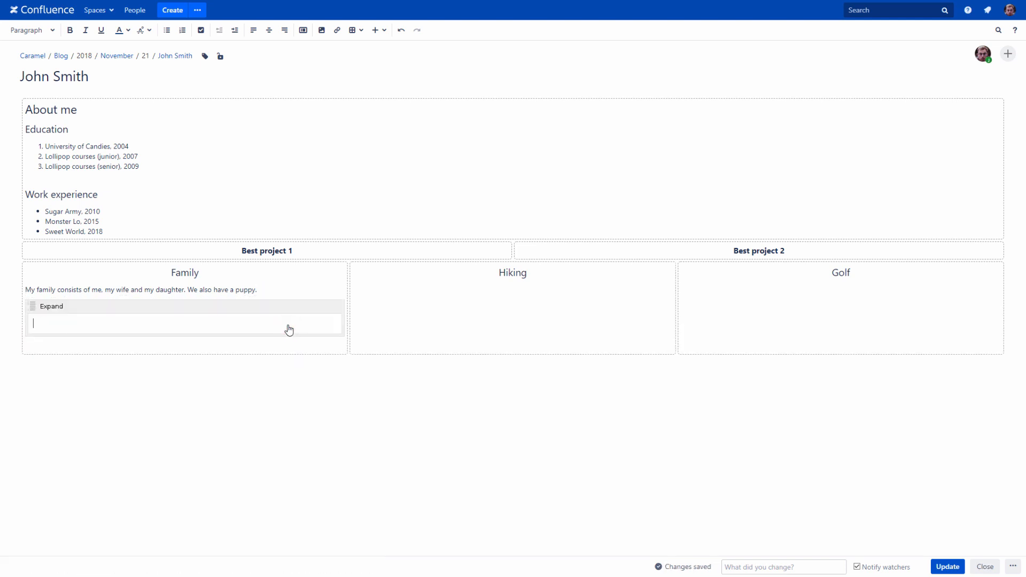
# Step: Fill the Expand macro with text about the wife, daughter and puppy, and set its title to "Click here to read more!"
pyautogui.write('My wife is a wonderful person. She is the best mother all over the world. She is also a good specialist, she is a qualified telecommunication engineer. My daughter Alyssa is three years old. She is very clever and funny! Our puppy Jackson was presented to Alyssa last month. Now they are best friends! Alyssa often takes Jackson for a walk and plays with him.')
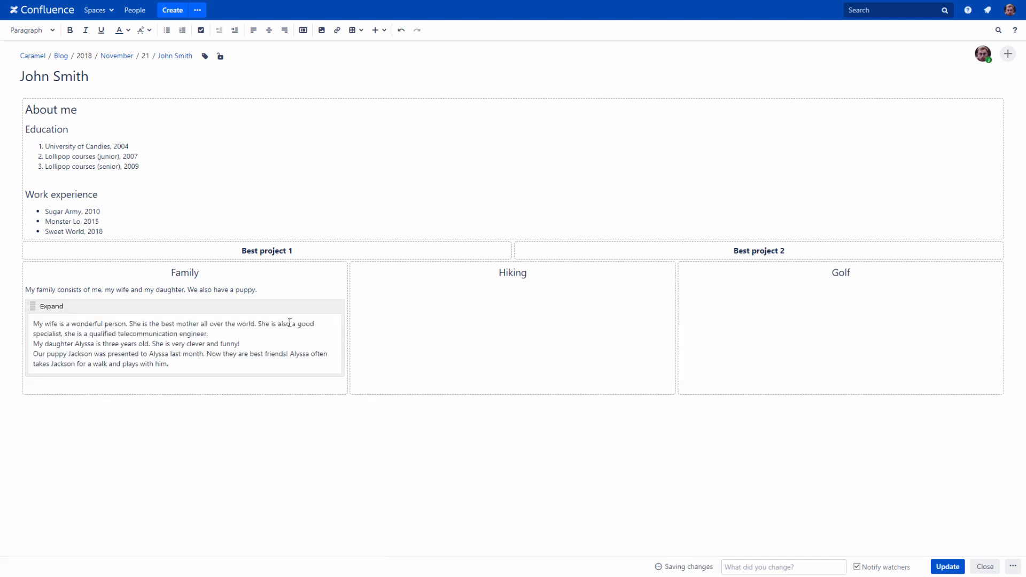
pyautogui.click(174, 365)
pyautogui.click(40, 391)
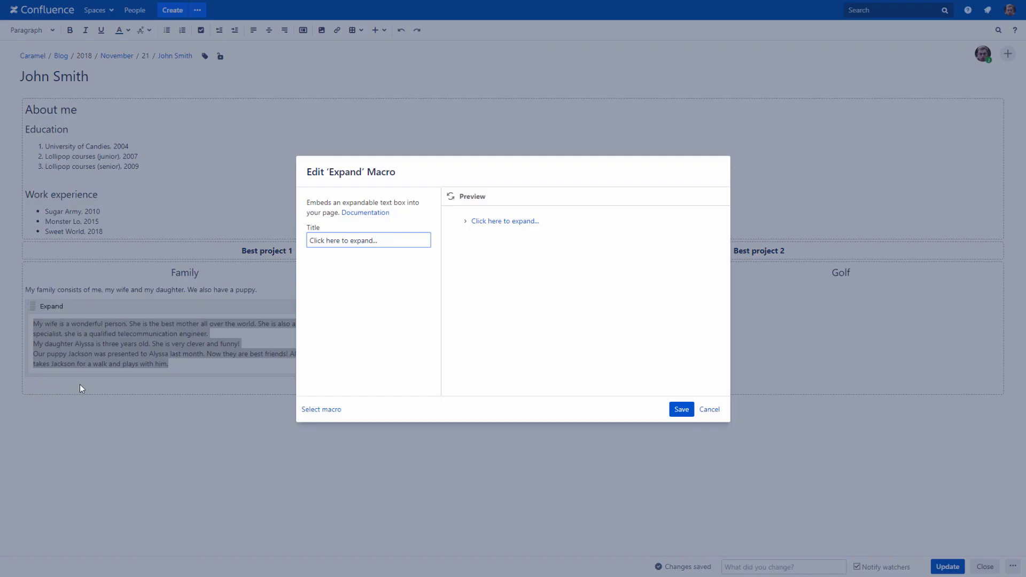
pyautogui.write('Click here to rea')
pyautogui.click(452, 197)
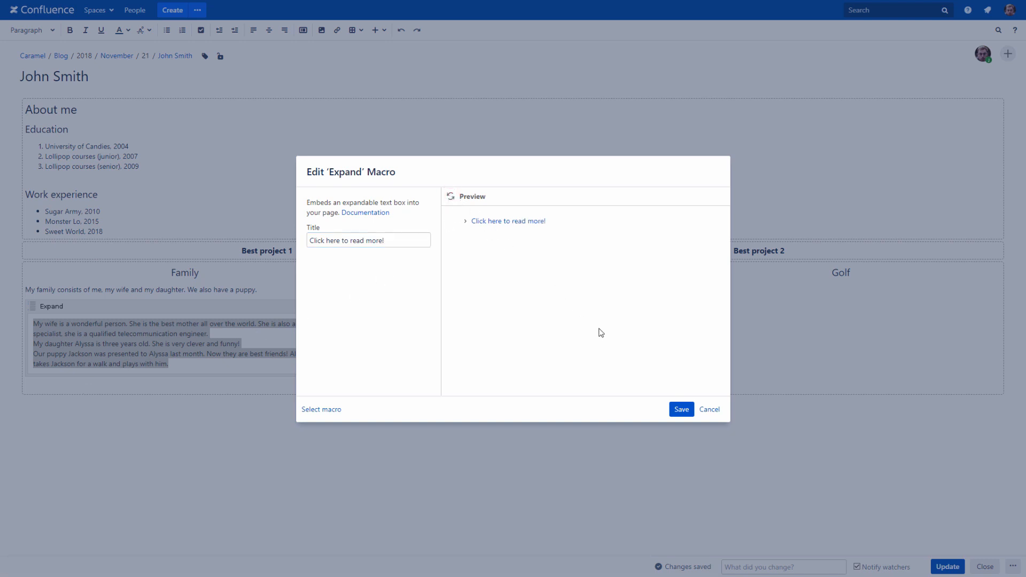
pyautogui.click(679, 409)
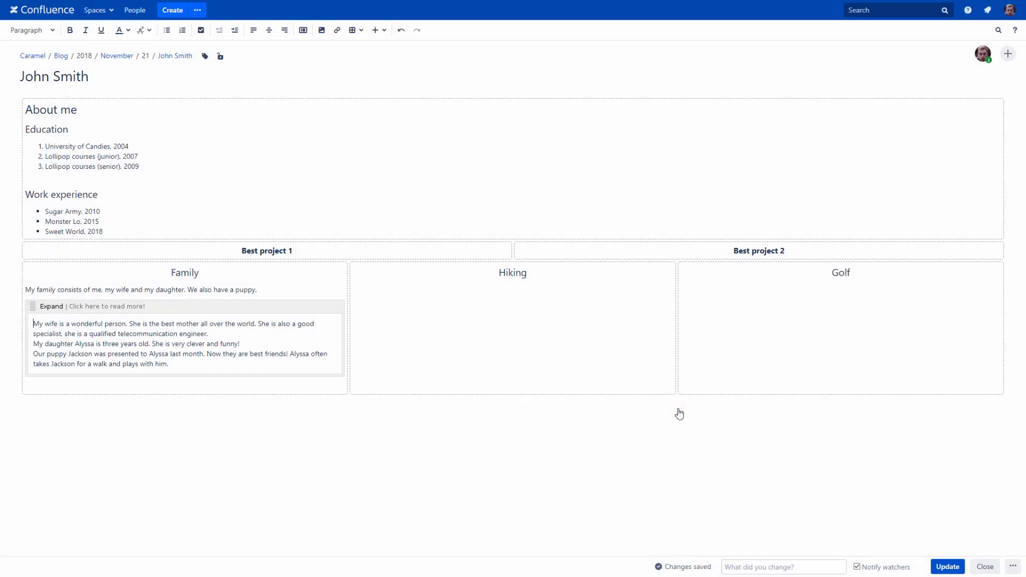
# Step: Preview the post, try expanding and collapsing the "Click here to read more!" text under Family, and return to editing
pyautogui.click(1012, 566)
pyautogui.click(944, 519)
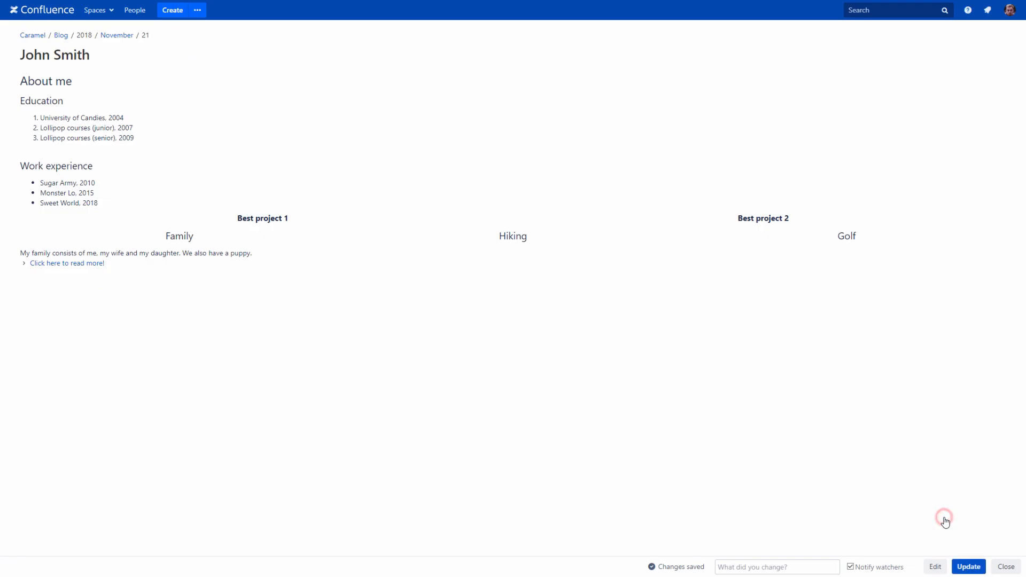
pyautogui.click(73, 263)
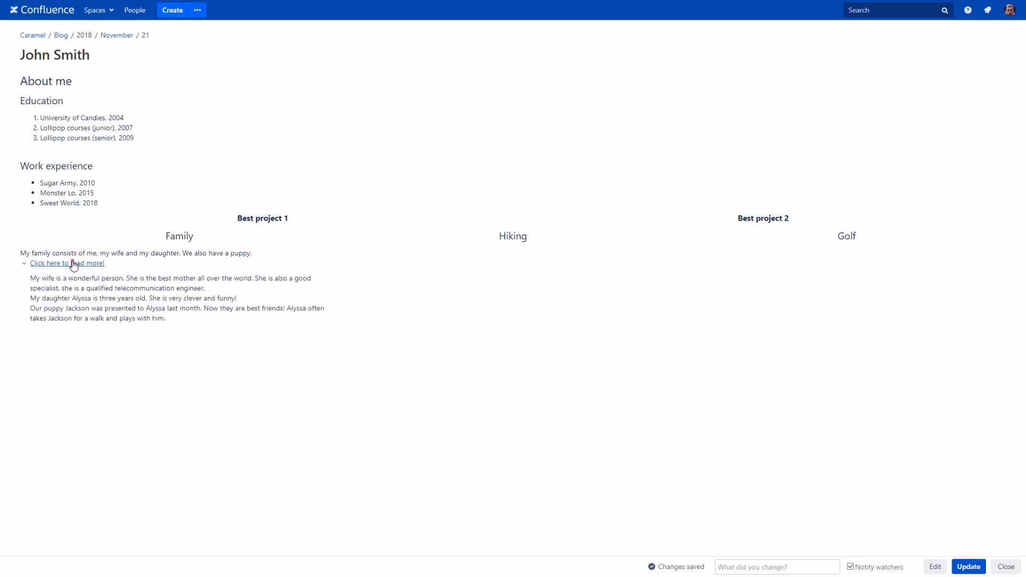
pyautogui.click(73, 263)
pyautogui.click(73, 263)
pyautogui.click(935, 567)
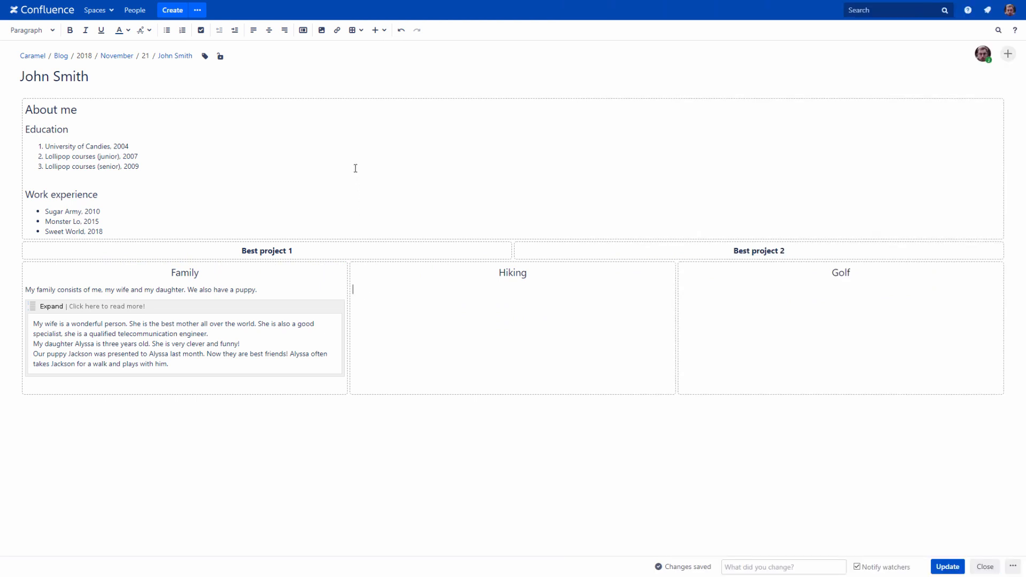
# Step: Insert a web link under the Hiking heading with the copied hiking site address and the link text "My favorite hiking site"
pyautogui.click(338, 31)
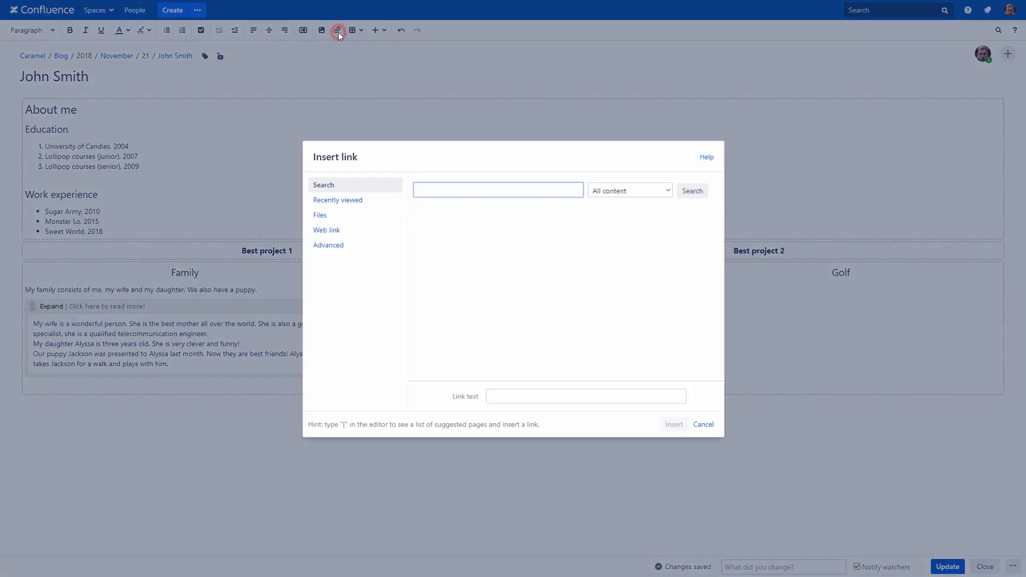
pyautogui.click(320, 231)
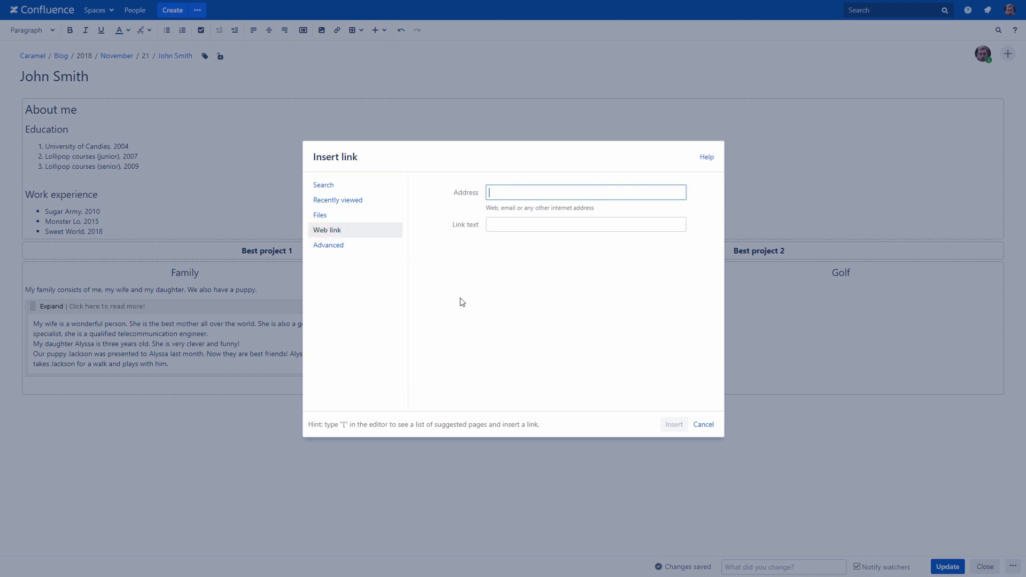
pyautogui.hotkey('ctrl', 'v')
pyautogui.press('Tab')
pyautogui.press('BackSpace')
pyautogui.write('My')
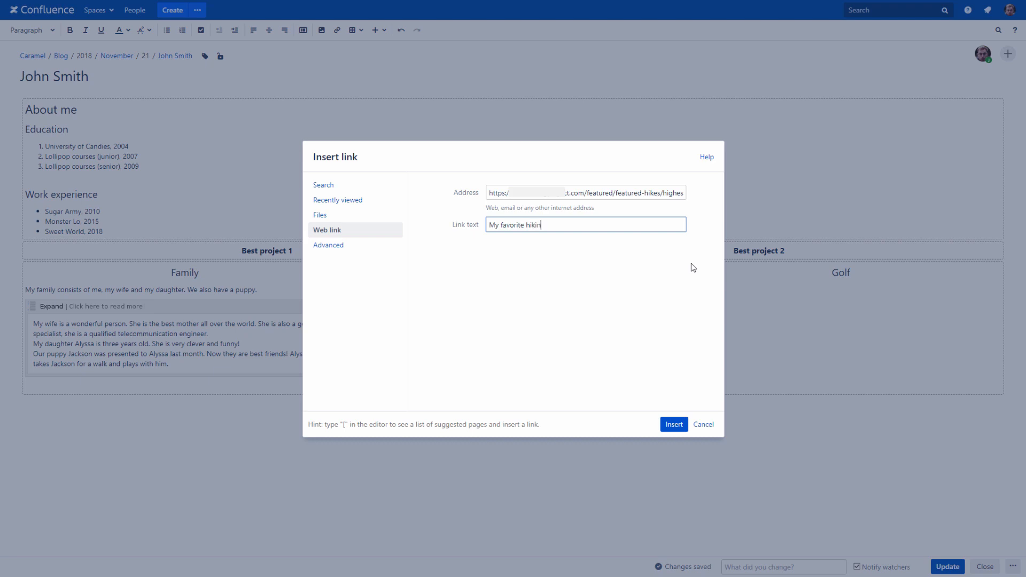
pyautogui.click(672, 425)
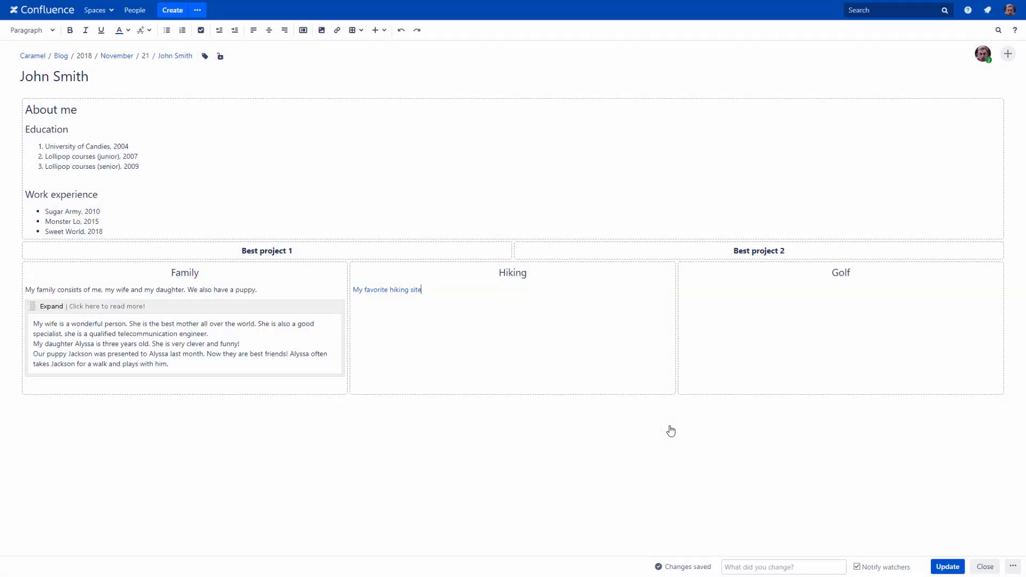
# Step: Insert a web link under the Golf heading using link suggestions, with the copied golf site address and the text "The best golf site"
pyautogui.click(698, 304)
pyautogui.write('[')
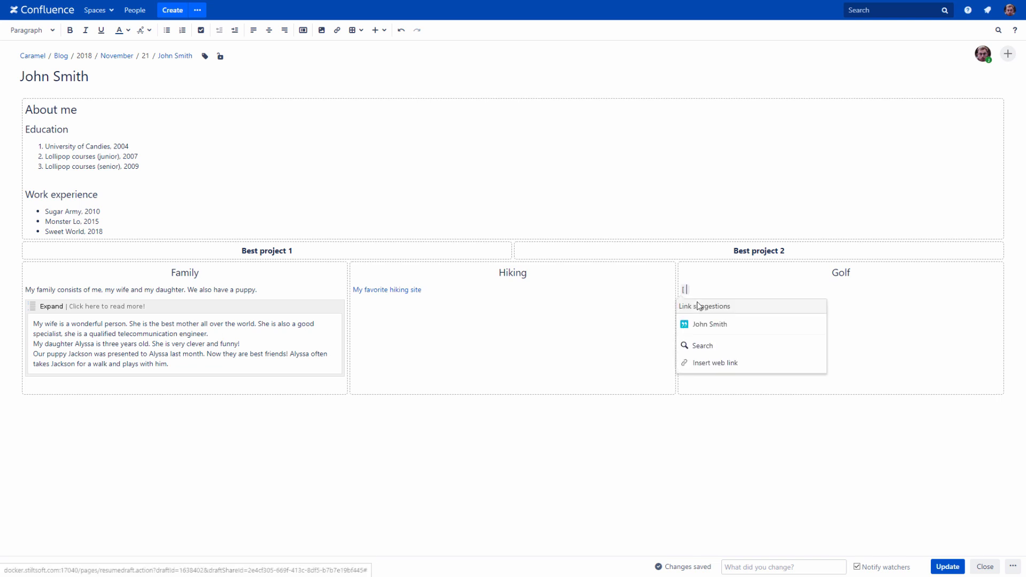
pyautogui.click(706, 362)
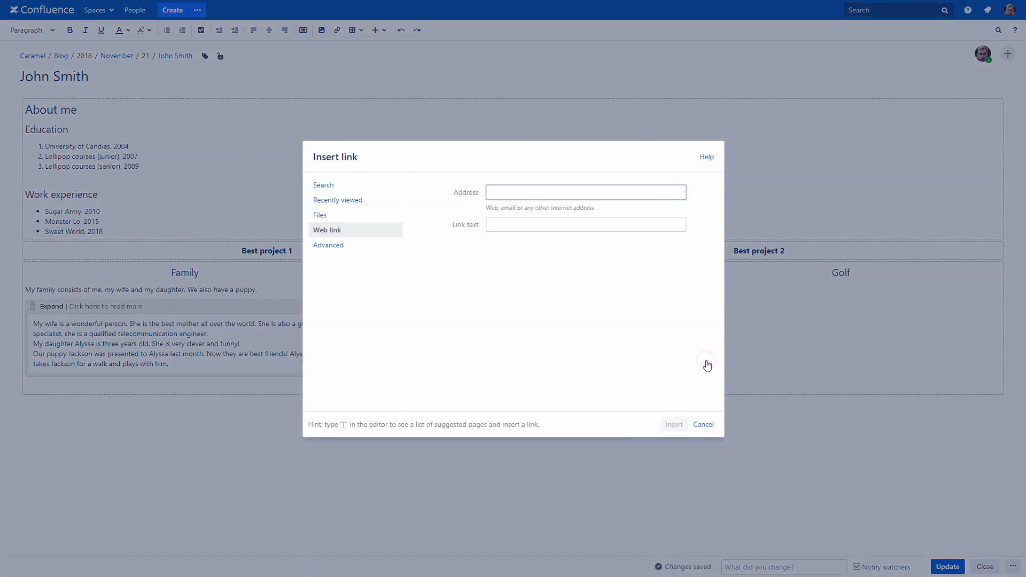
pyautogui.hotkey('ctrl', 'v')
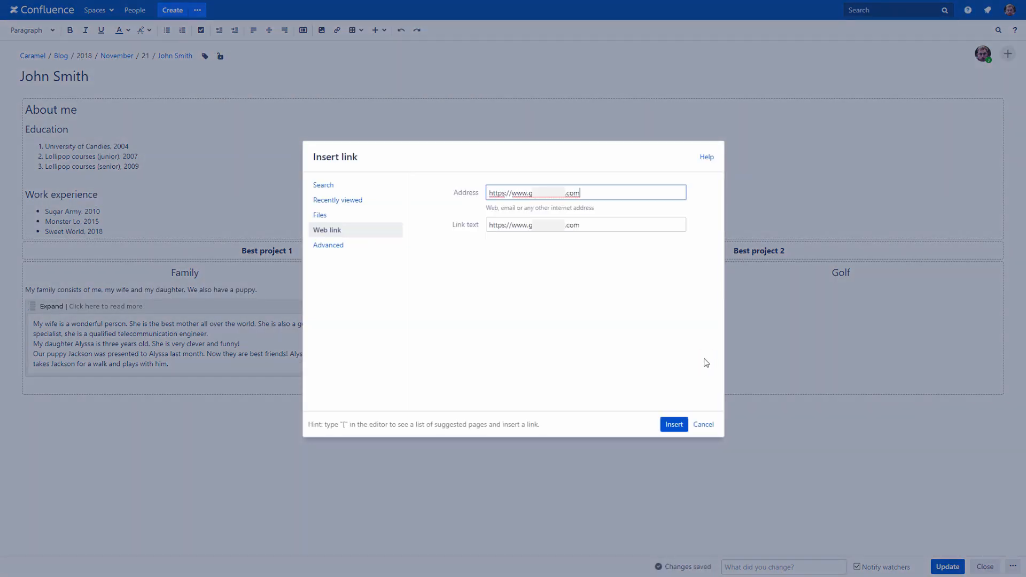
pyautogui.tripleClick(585, 224)
pyautogui.write('The best gol')
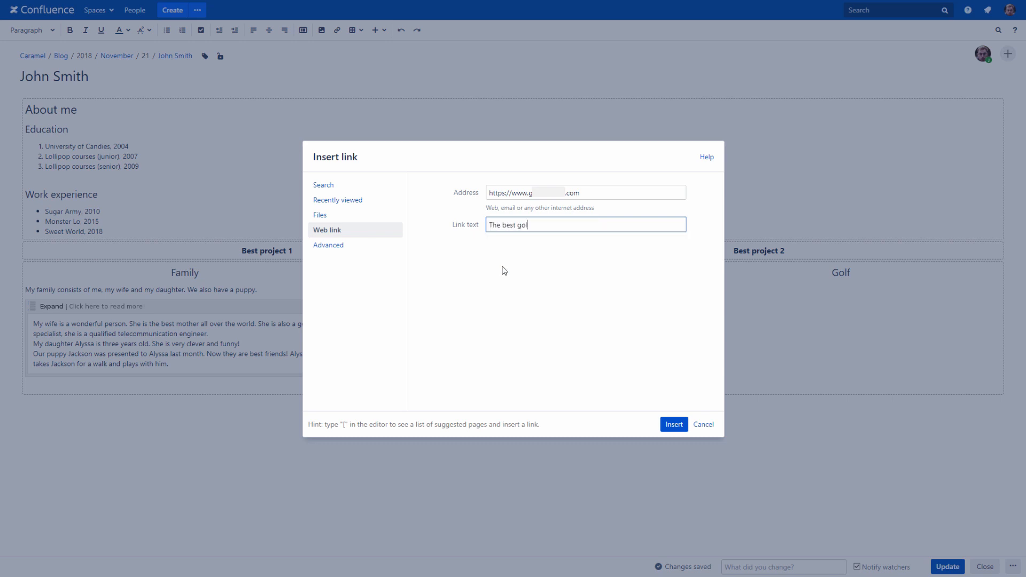
pyautogui.write('f site')
pyautogui.click(672, 424)
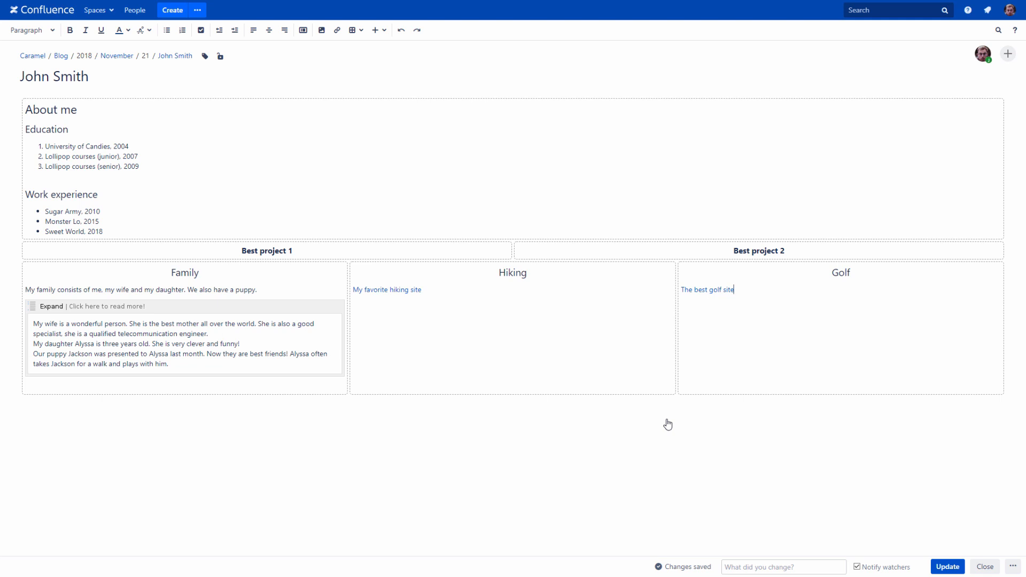
# Step: Link the word "Sweet" in the last Work experience item to the Candies page of the Caramel space
pyautogui.click(123, 232)
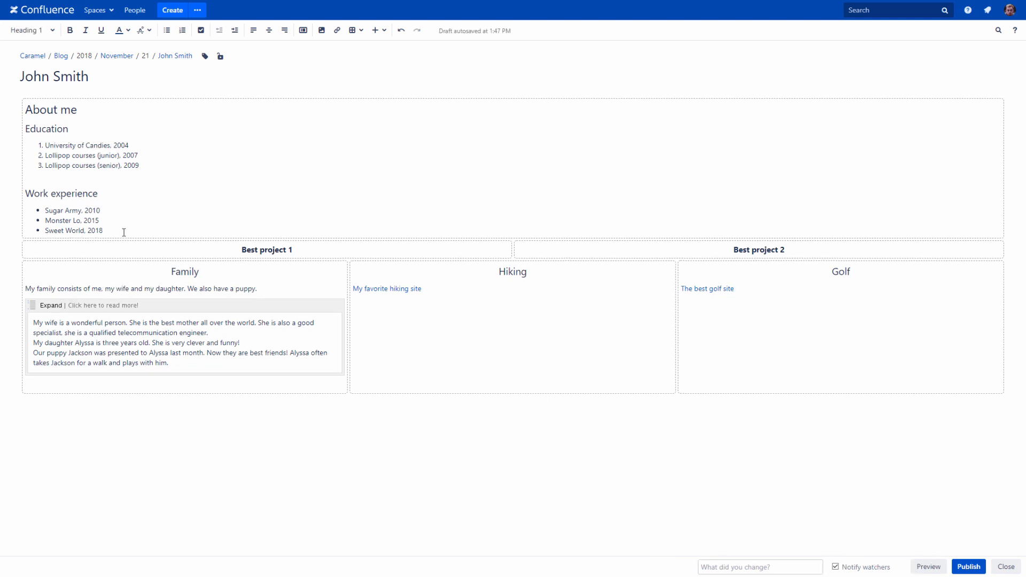
pyautogui.moveTo(47, 230); pyautogui.dragTo(65, 231)
pyautogui.click(336, 31)
pyautogui.write('c')
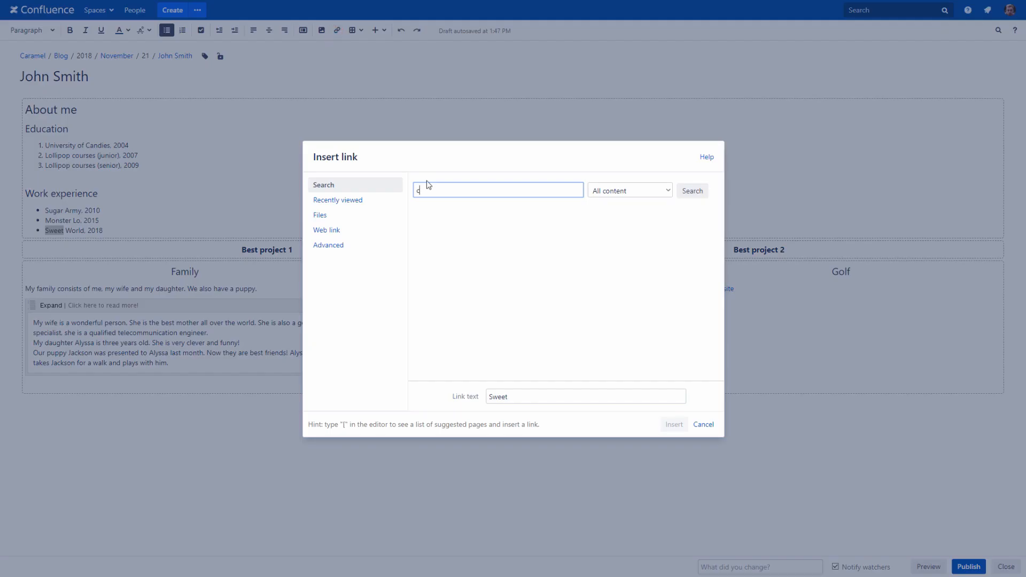
pyautogui.write('an')
pyautogui.click(439, 210)
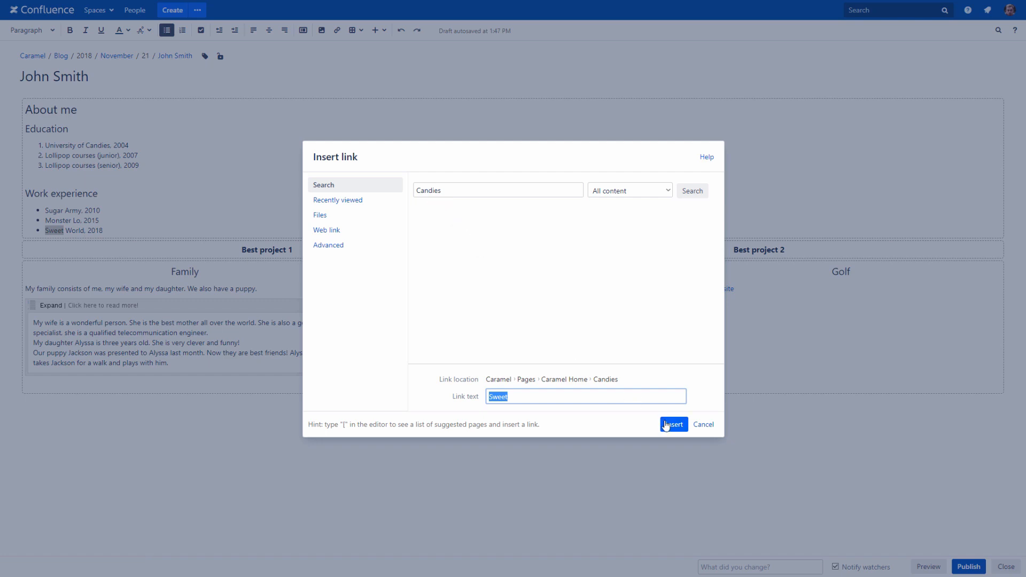
pyautogui.click(673, 424)
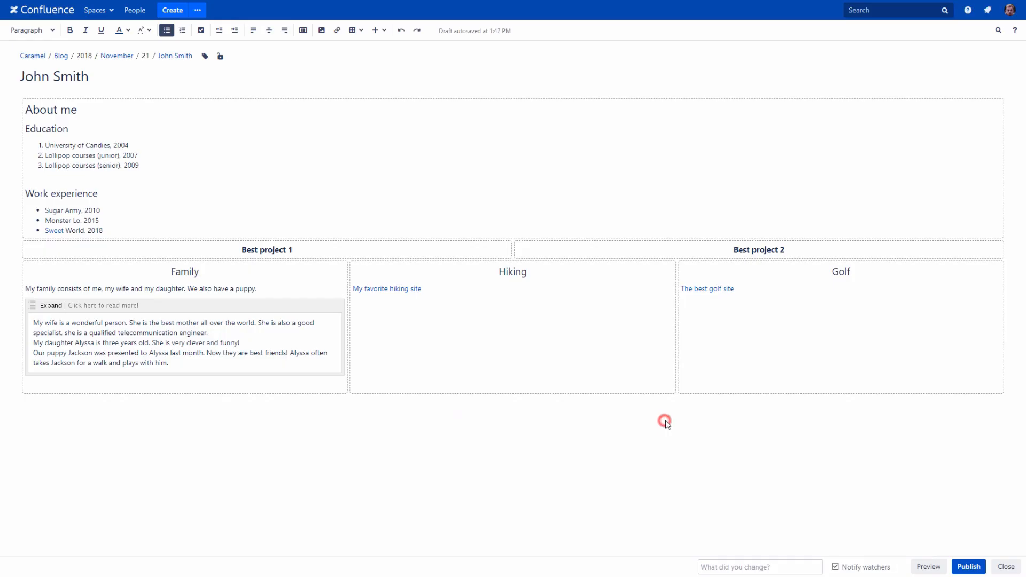
# Step: Publish the post and follow the "Sweet" link in the published version
pyautogui.click(959, 568)
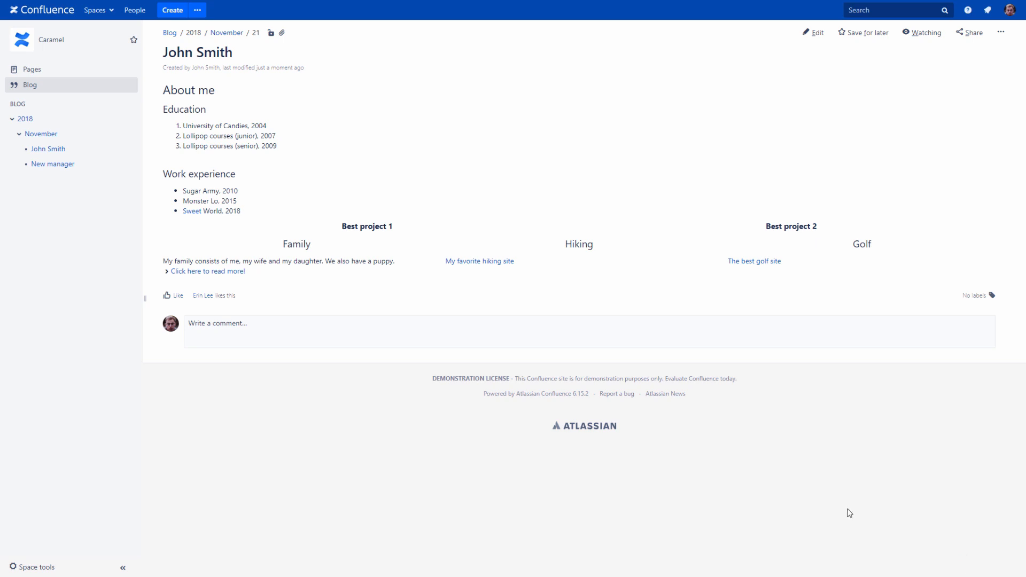
pyautogui.click(191, 212)
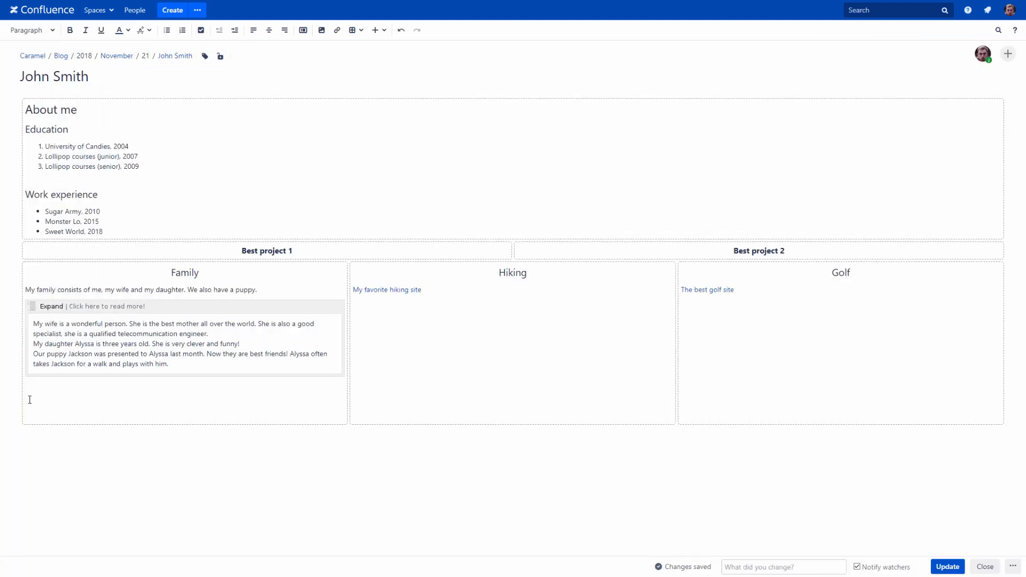
# Step: Insert the attached images Daughter.jpg, Wife hiking.jpg and Puppy.jpg below the Expand macro in the Family column
pyautogui.click(322, 30)
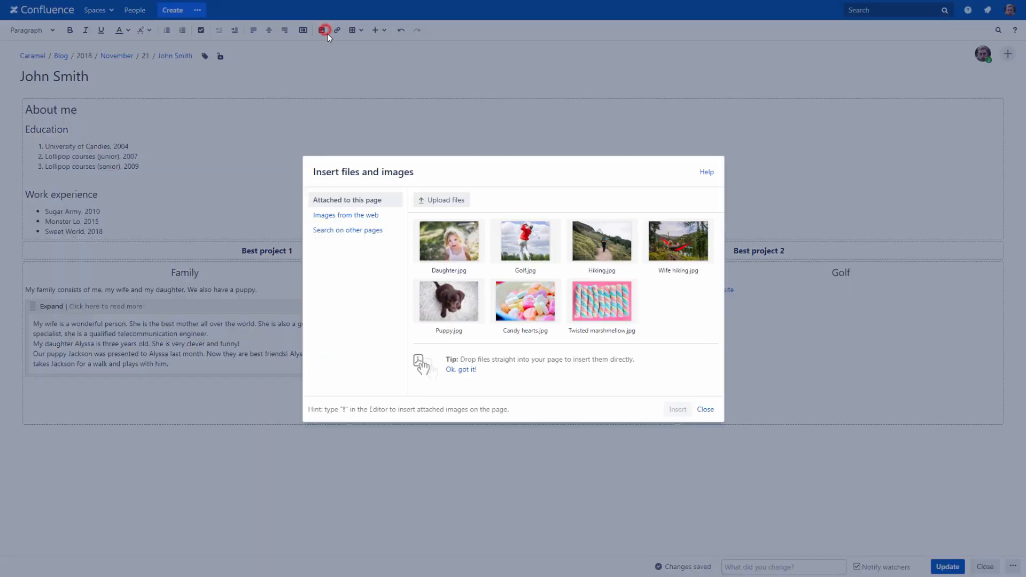
pyautogui.click(463, 255)
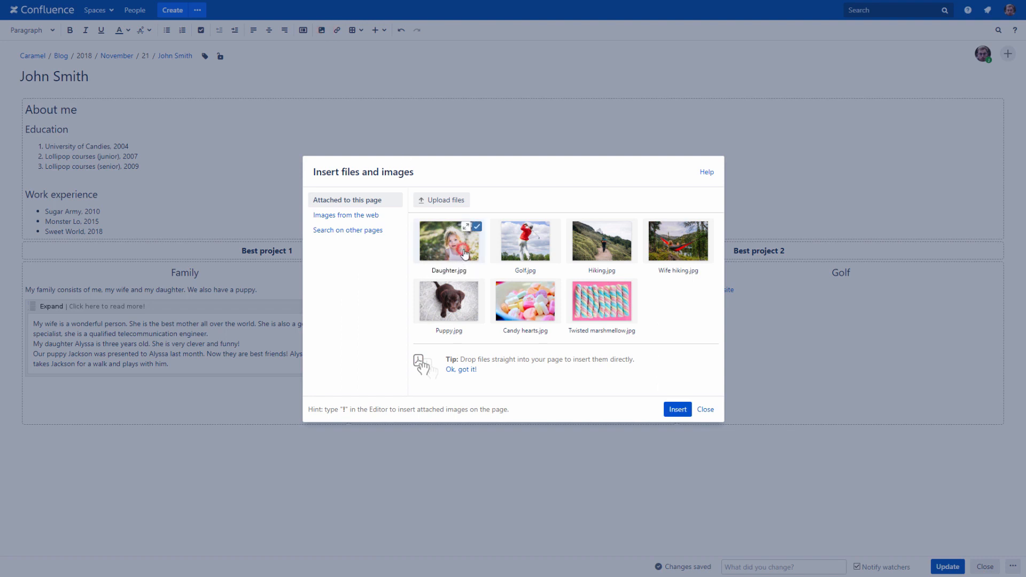
pyautogui.click(678, 249)
pyautogui.click(465, 299)
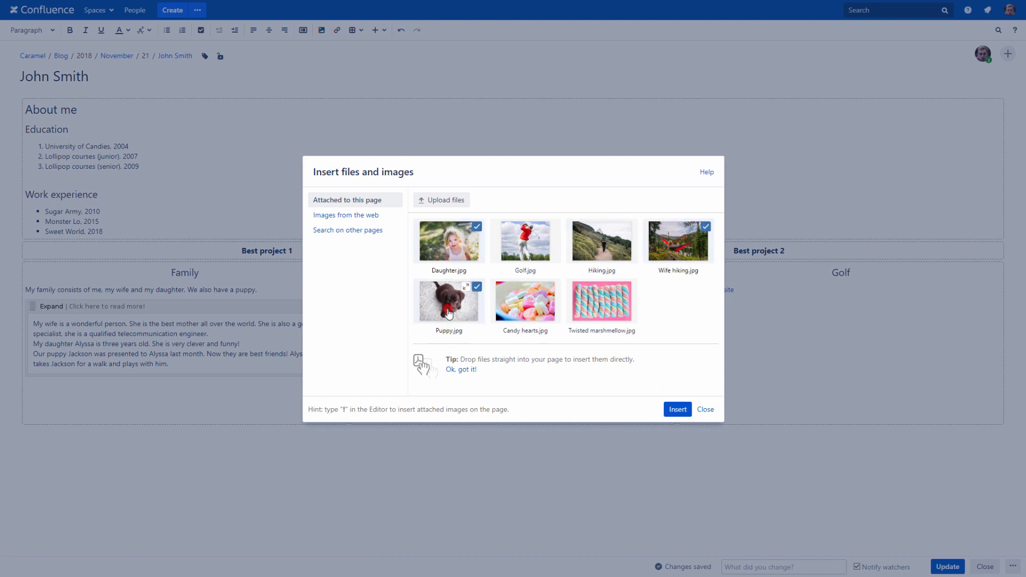
pyautogui.click(676, 410)
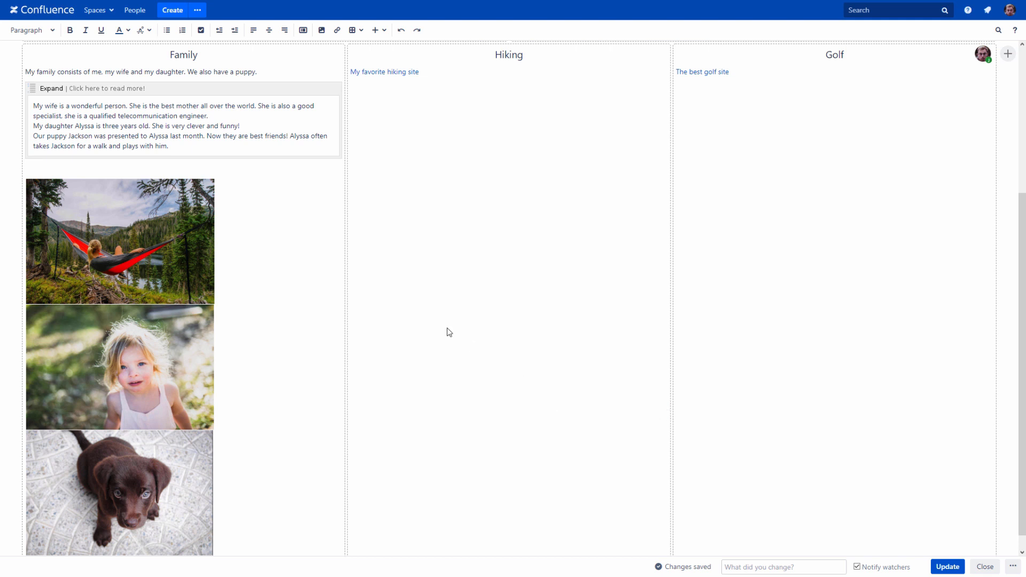
# Step: Insert Hiking.jpg from the file suggestions below the link in the Hiking column
pyautogui.scroll(2, 353, 206)
pyautogui.click(354, 191)
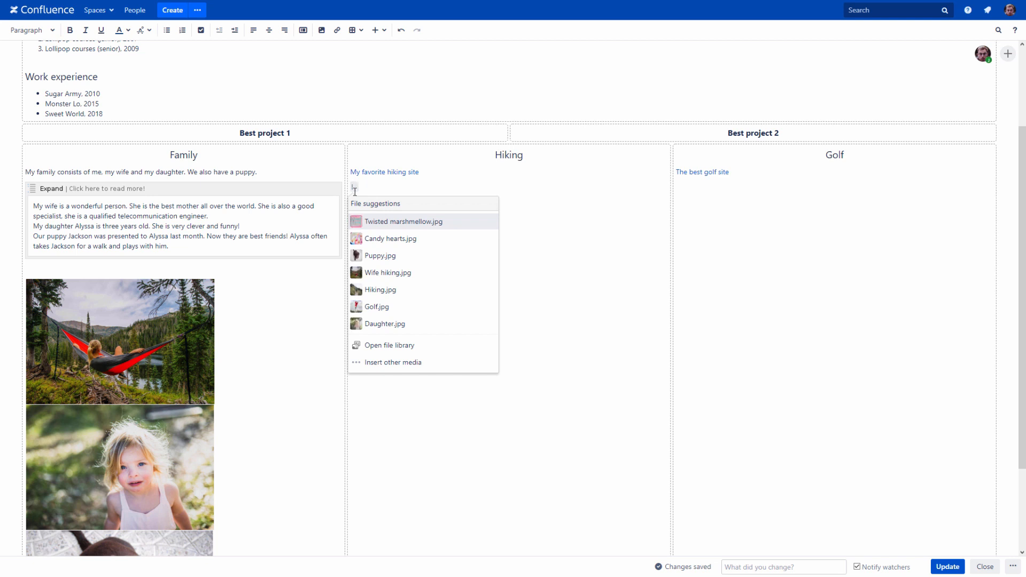
pyautogui.click(373, 291)
# Step: Insert Golf.jpg from the file suggestions below the link in the Golf column and publish the updated post
pyautogui.click(688, 188)
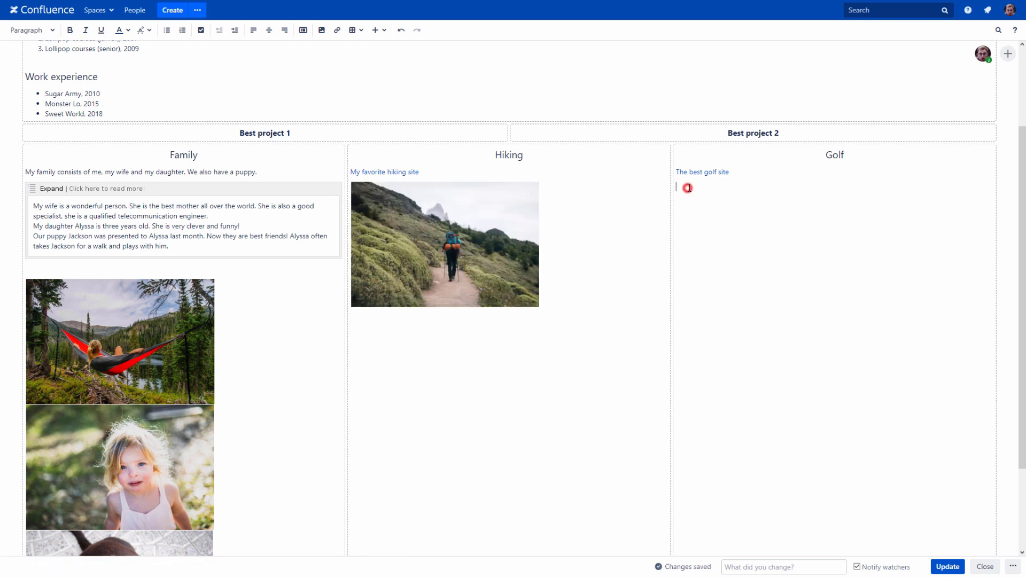
pyautogui.write('!')
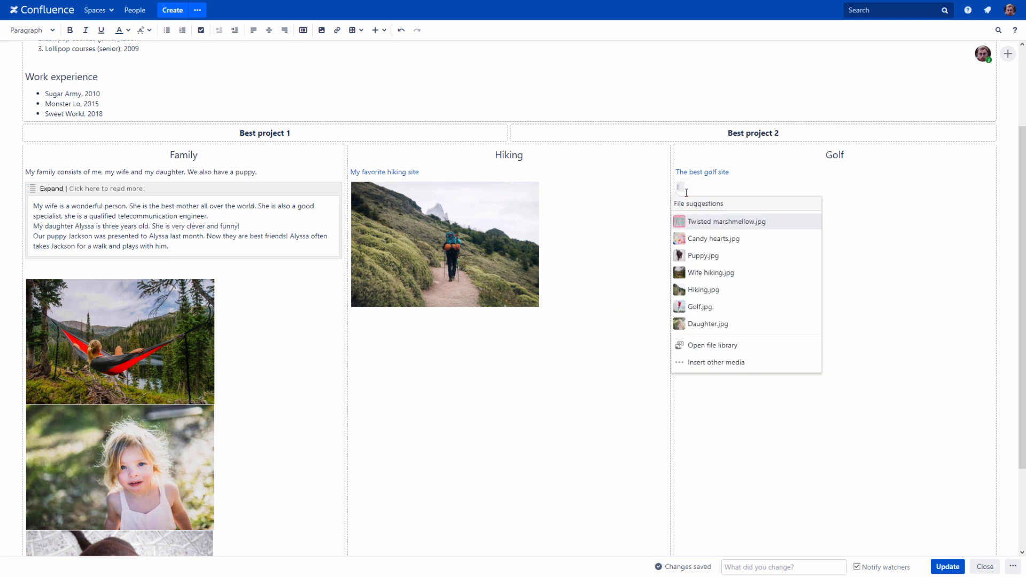
pyautogui.click(689, 304)
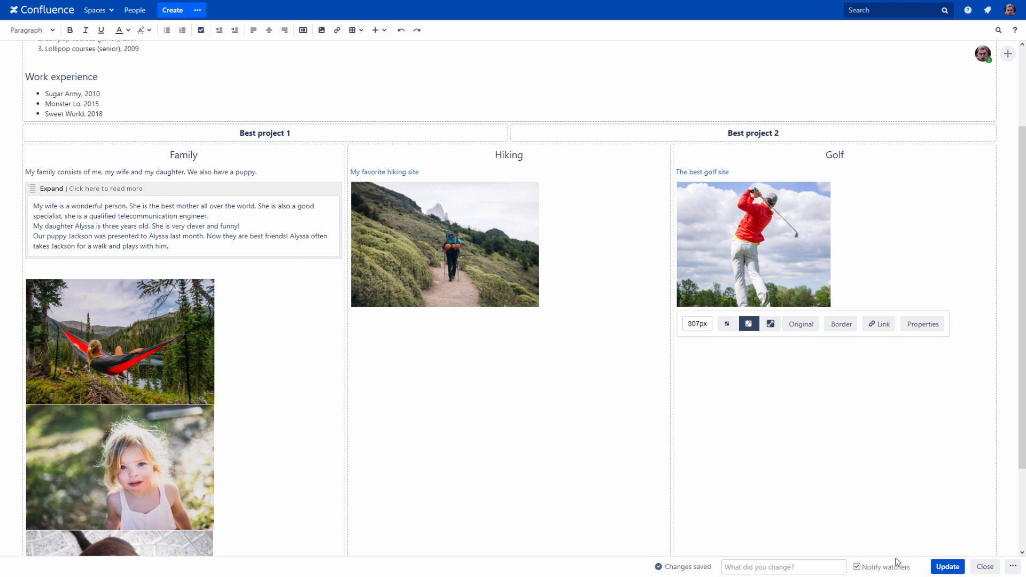
pyautogui.click(940, 568)
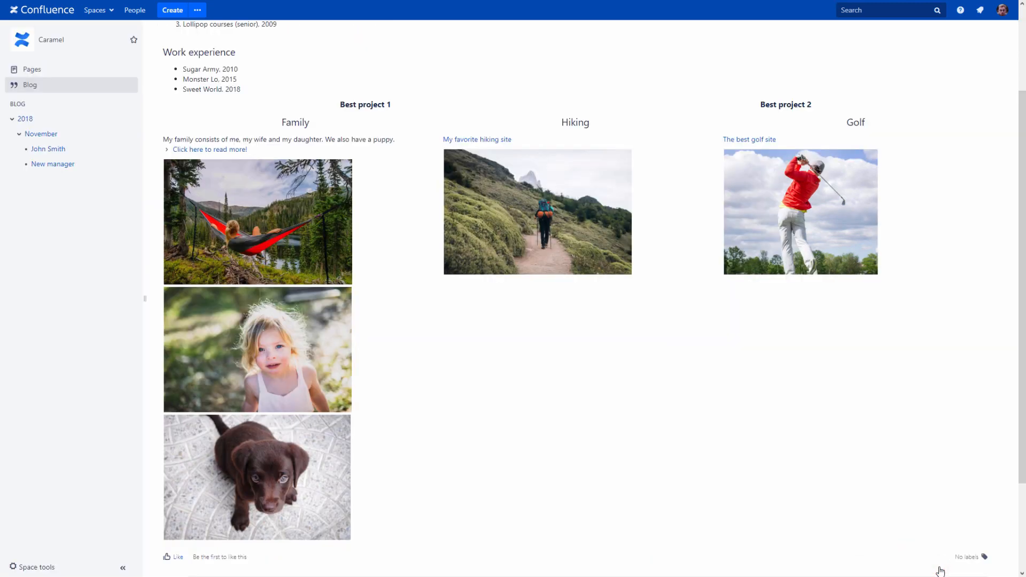
# Step: Reopen the post for editing and set the width of the hammock image in the Family column to 400 px
pyautogui.press('e')
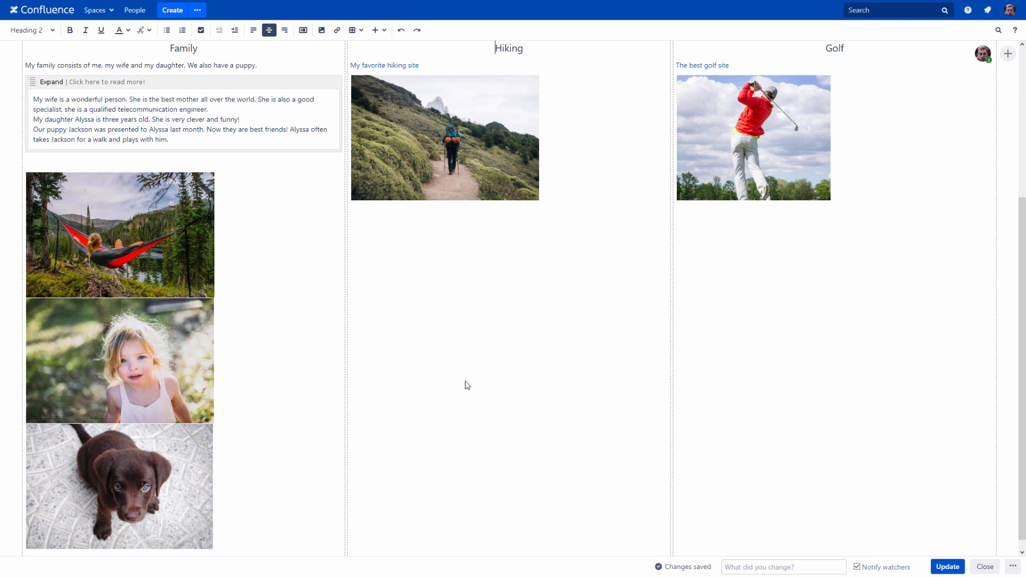
pyautogui.click(140, 263)
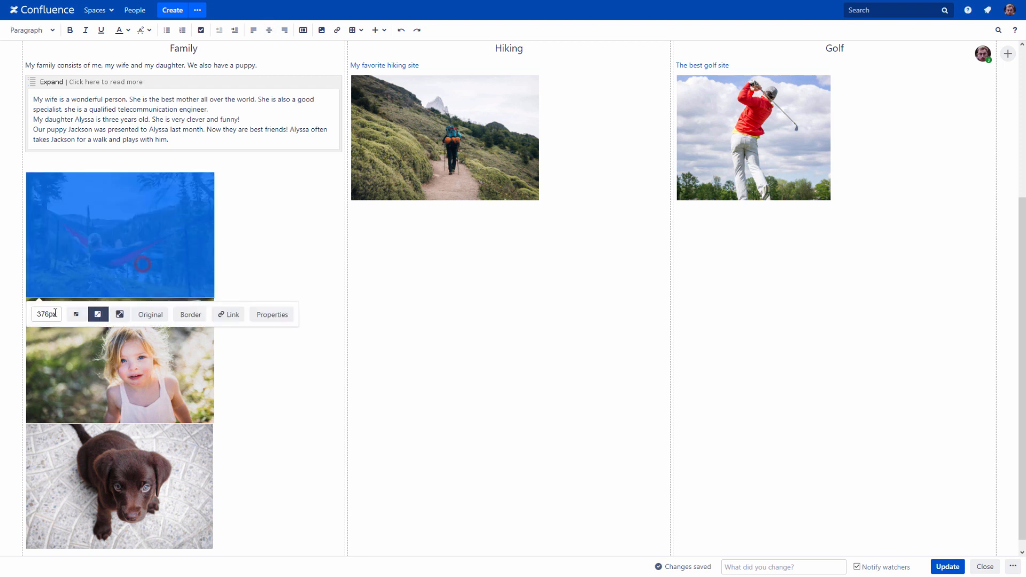
pyautogui.click(40, 316)
pyautogui.write('400')
pyautogui.press('Return')
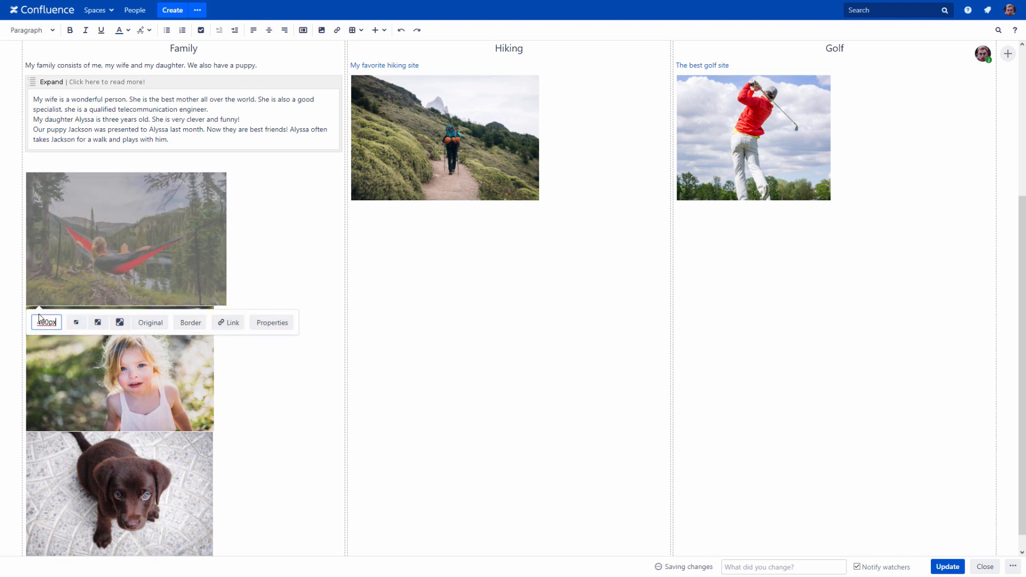
# Step: Apply the Curl Shadow effect to the hammock image in the Family column and center it
pyautogui.click(270, 324)
pyautogui.click(475, 327)
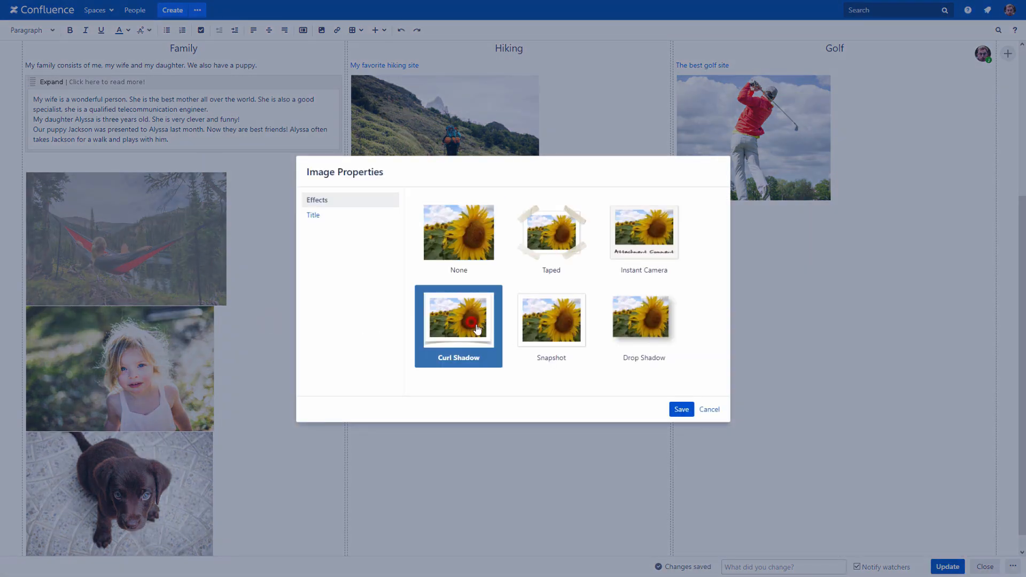
pyautogui.click(681, 409)
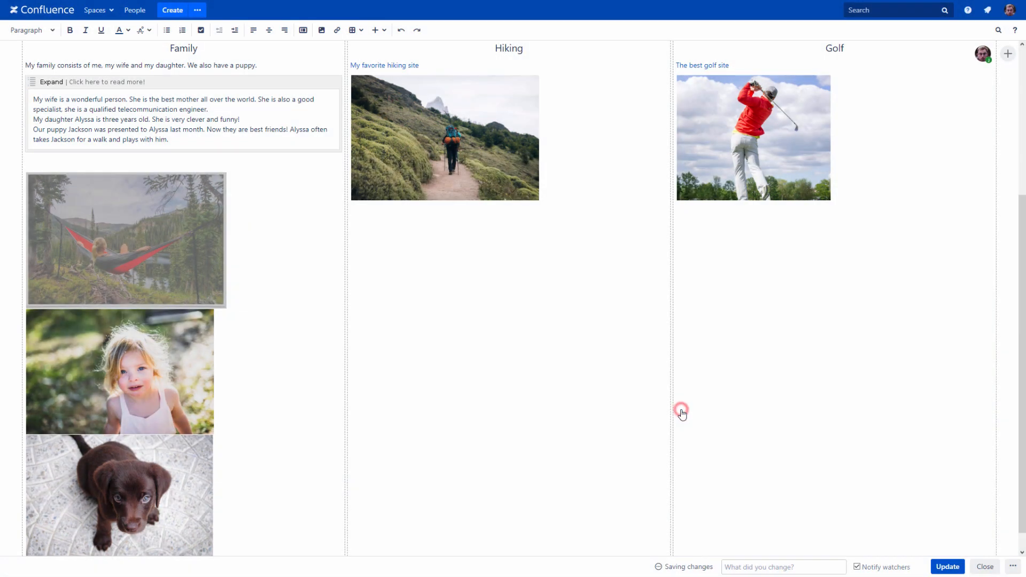
pyautogui.click(269, 30)
# Step: Set the daughter image in the Family column to 400 px wide, apply the Curl Shadow effect and center it
pyautogui.click(146, 366)
pyautogui.click(46, 450)
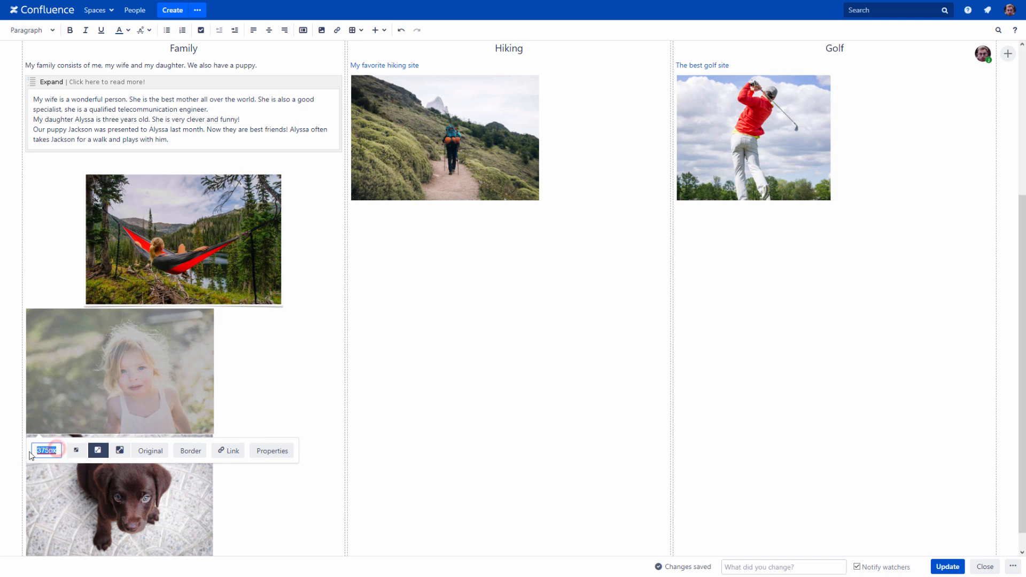
pyautogui.write('400')
pyautogui.press('Return')
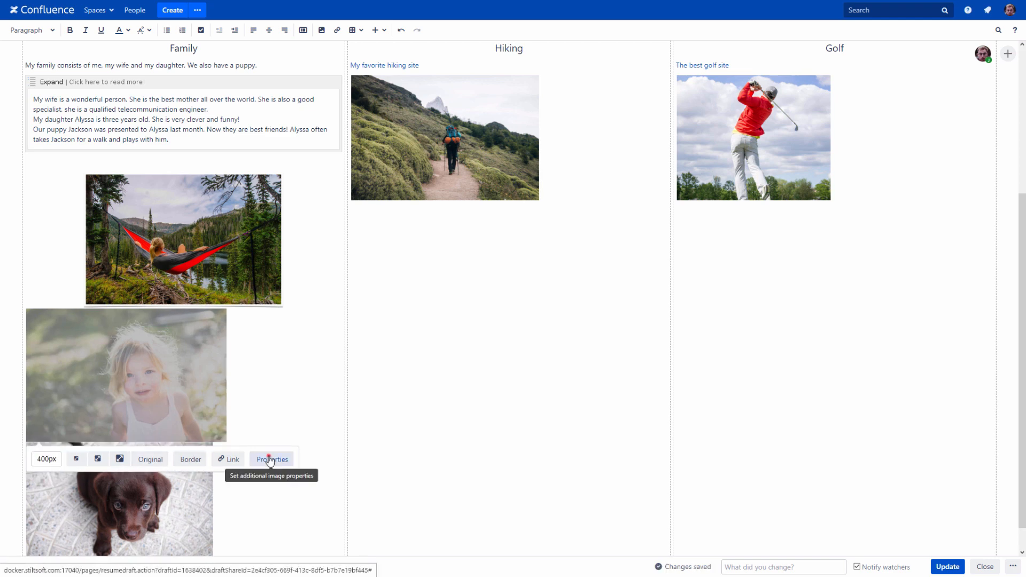
pyautogui.click(270, 452)
pyautogui.click(449, 323)
pyautogui.click(679, 408)
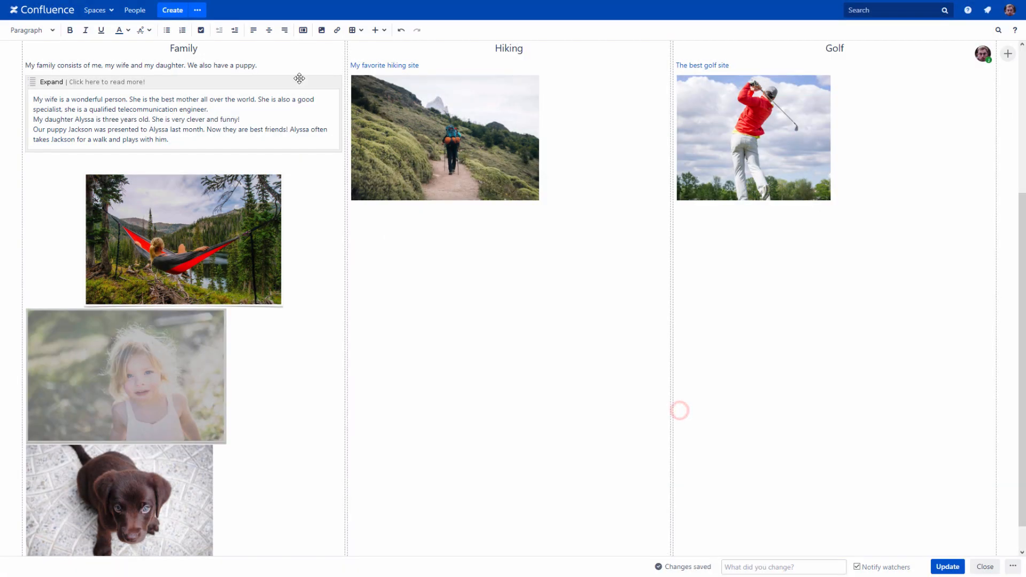
pyautogui.click(269, 29)
# Step: Set the puppy image in the Family column to 400 px wide with the Curl Shadow effect and center alignment
pyautogui.click(191, 465)
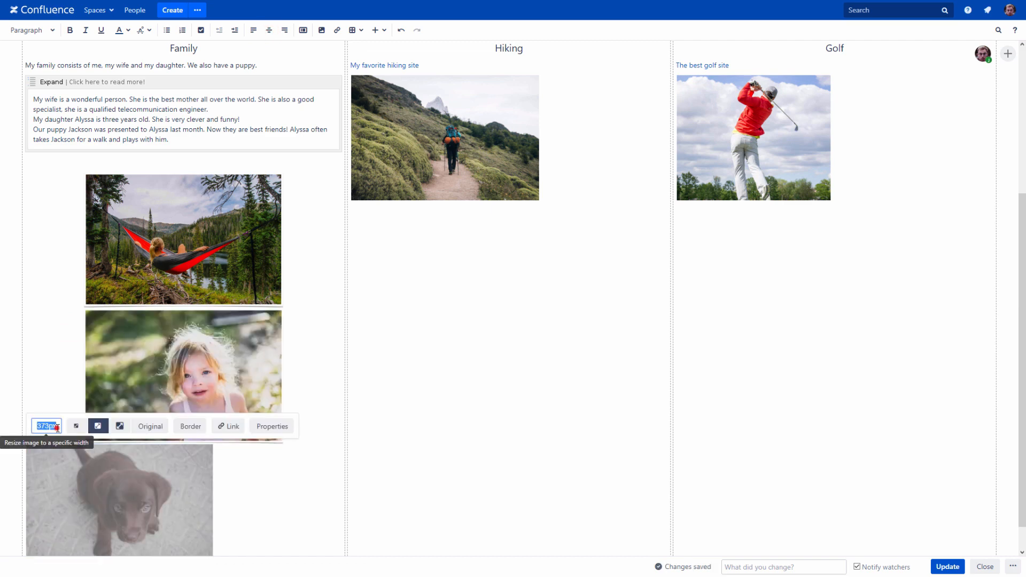
pyautogui.press('Return')
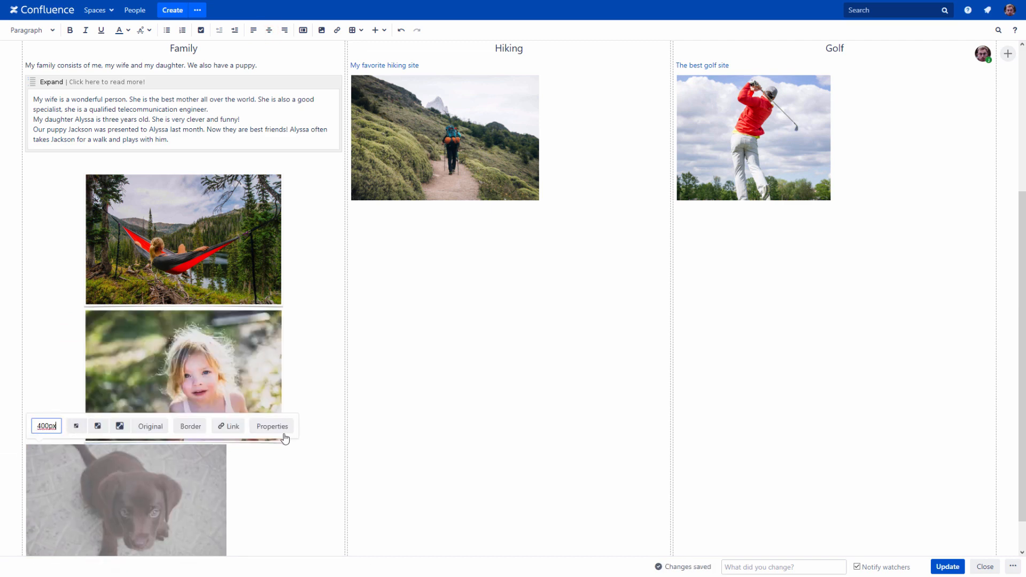
pyautogui.click(273, 427)
pyautogui.click(492, 314)
pyautogui.click(680, 409)
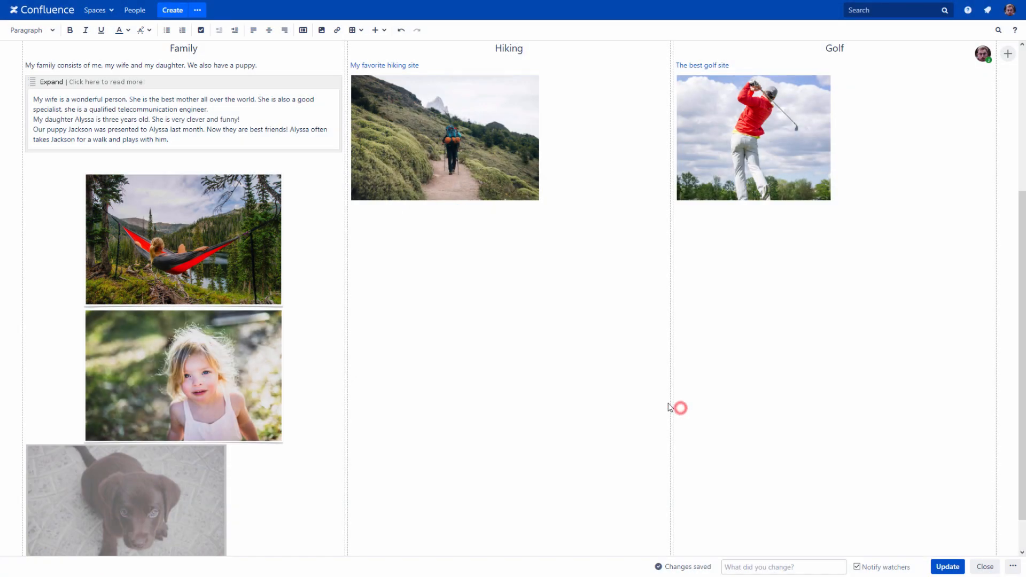
pyautogui.click(269, 30)
# Step: Set the Hiking column's image to 400 px wide, apply the Curl Shadow effect and center it
pyautogui.click(392, 193)
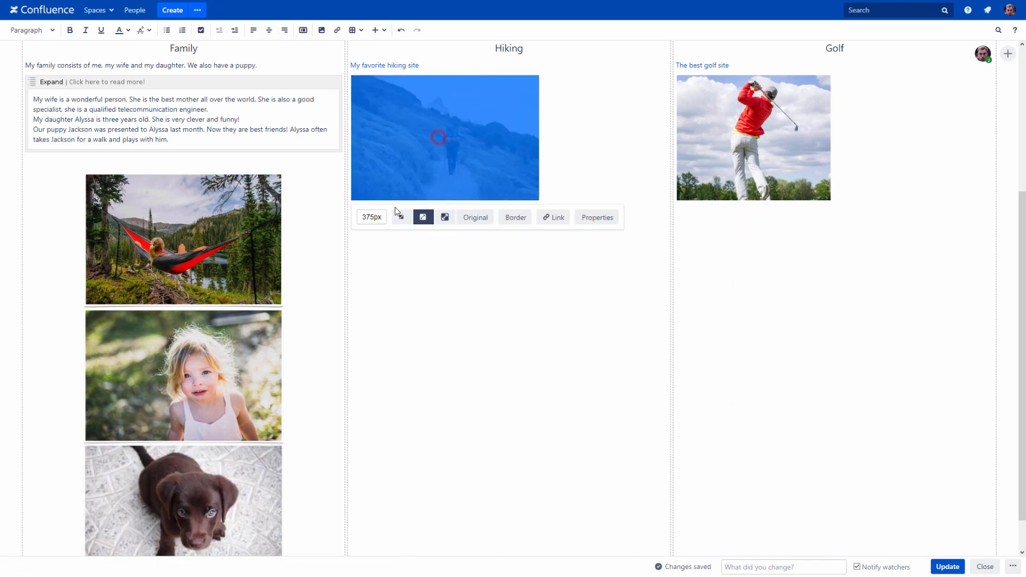
pyautogui.click(373, 218)
pyautogui.write('400')
pyautogui.press('Return')
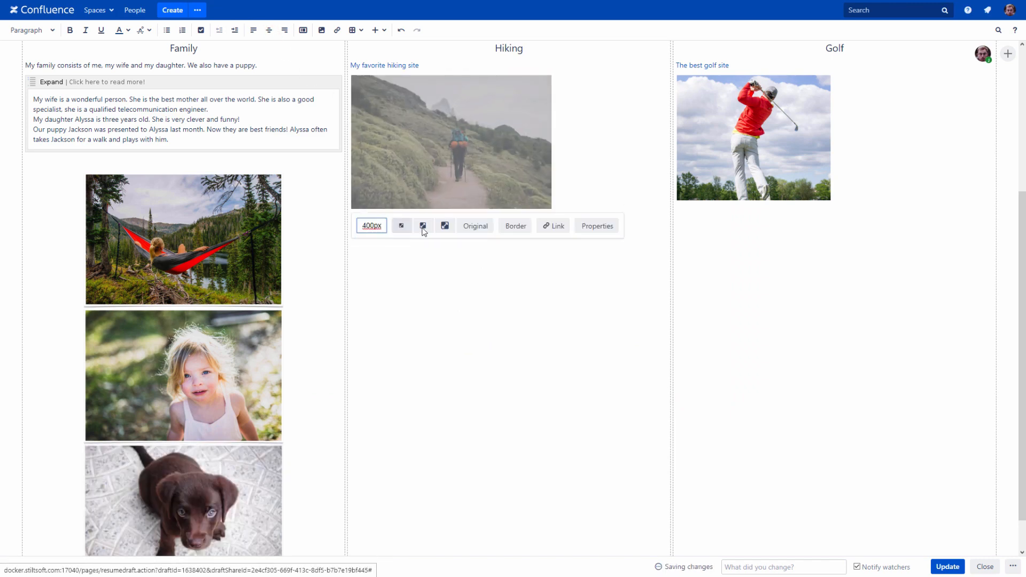
pyautogui.click(591, 222)
pyautogui.click(482, 320)
pyautogui.click(681, 409)
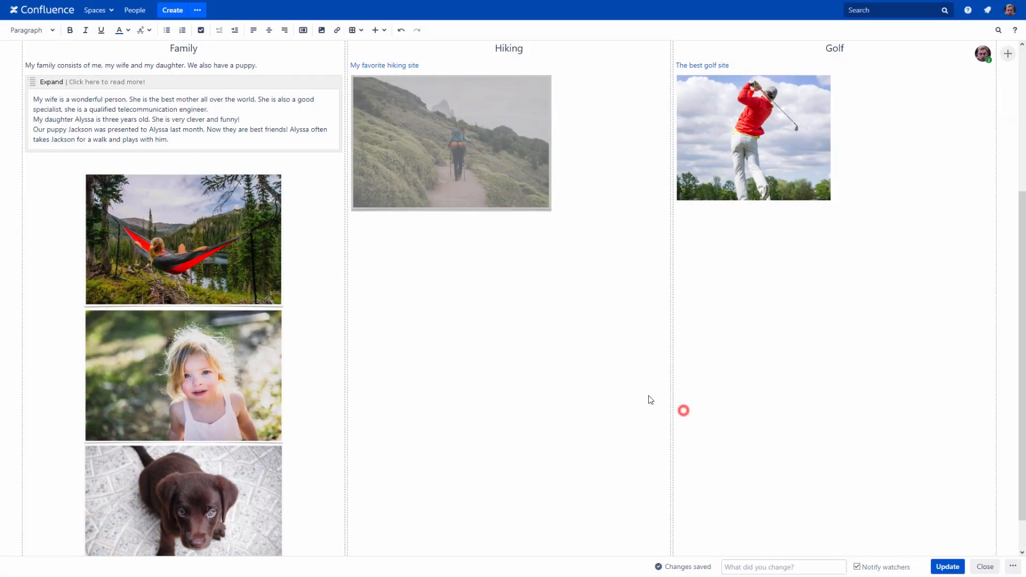
pyautogui.click(269, 30)
# Step: Format the Golf column's image as 400 px wide and centered with the Curl Shadow effect, and publish the updated post
pyautogui.click(719, 154)
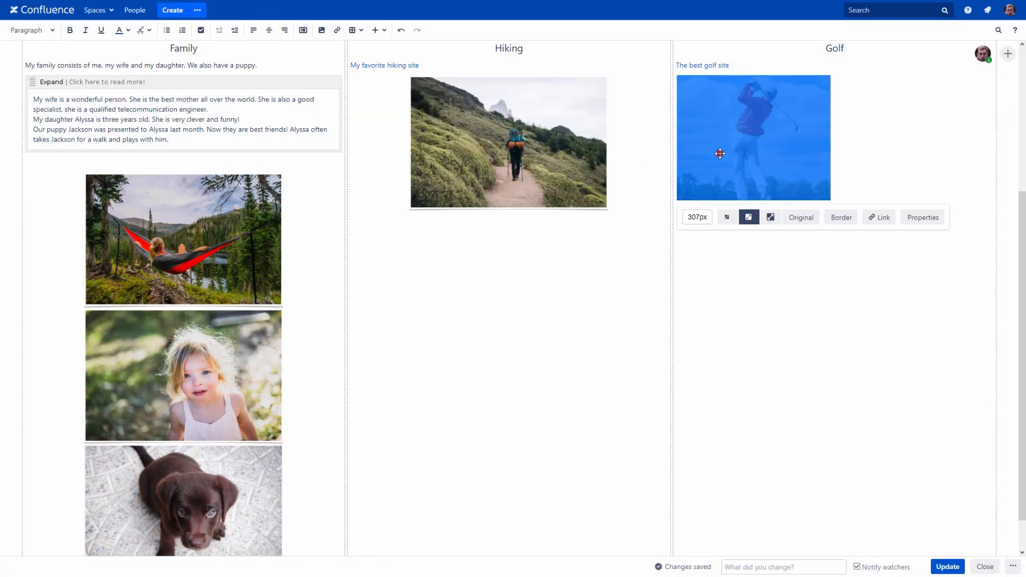
pyautogui.click(697, 217)
pyautogui.write('400')
pyautogui.press('Return')
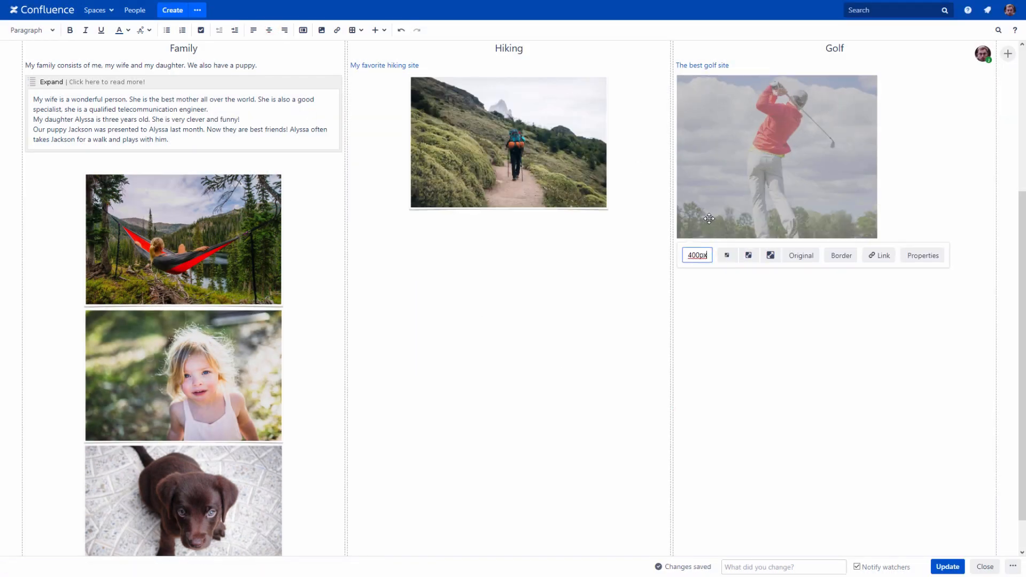
pyautogui.click(910, 256)
pyautogui.click(470, 321)
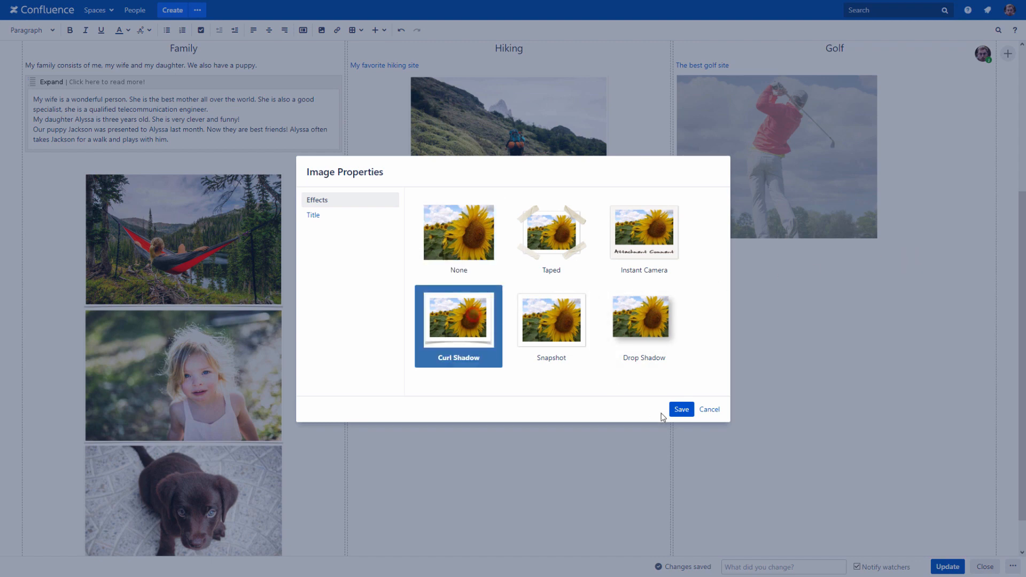
pyautogui.click(681, 409)
pyautogui.click(269, 30)
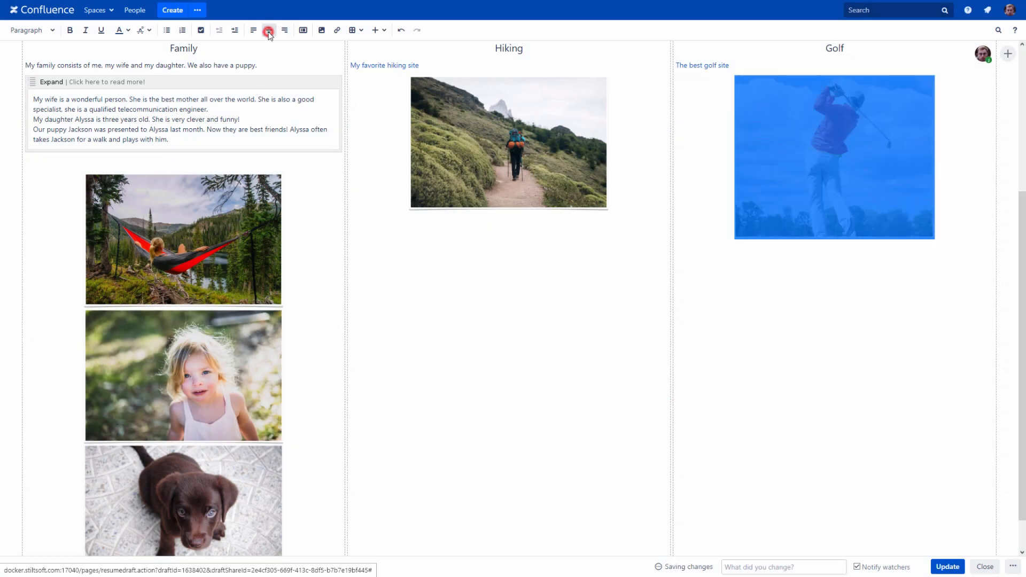
pyautogui.click(946, 567)
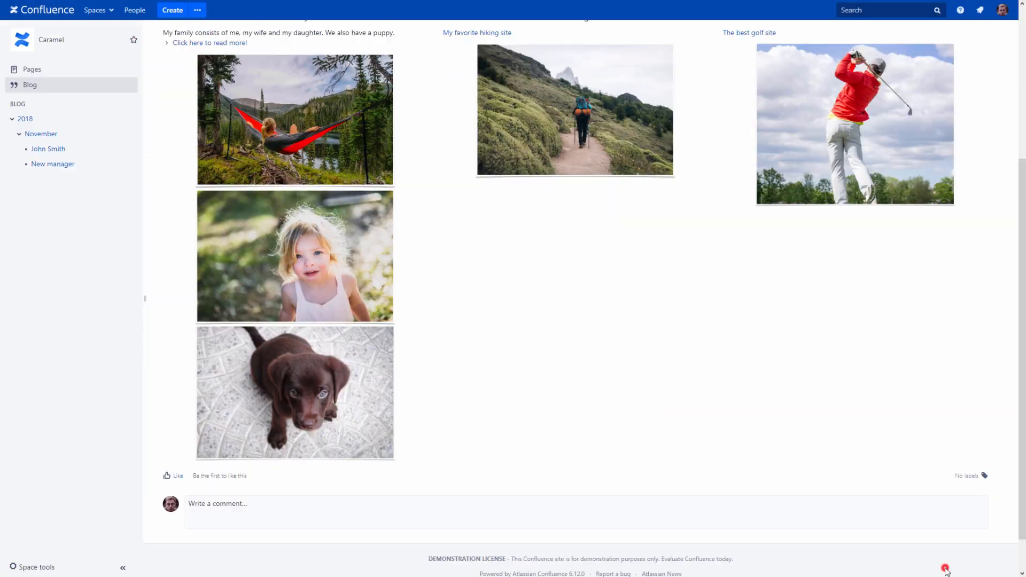
# Step: Link the Best project 1 image to the Sugar Army project's web address
pyautogui.scroll(1, 914, 537)
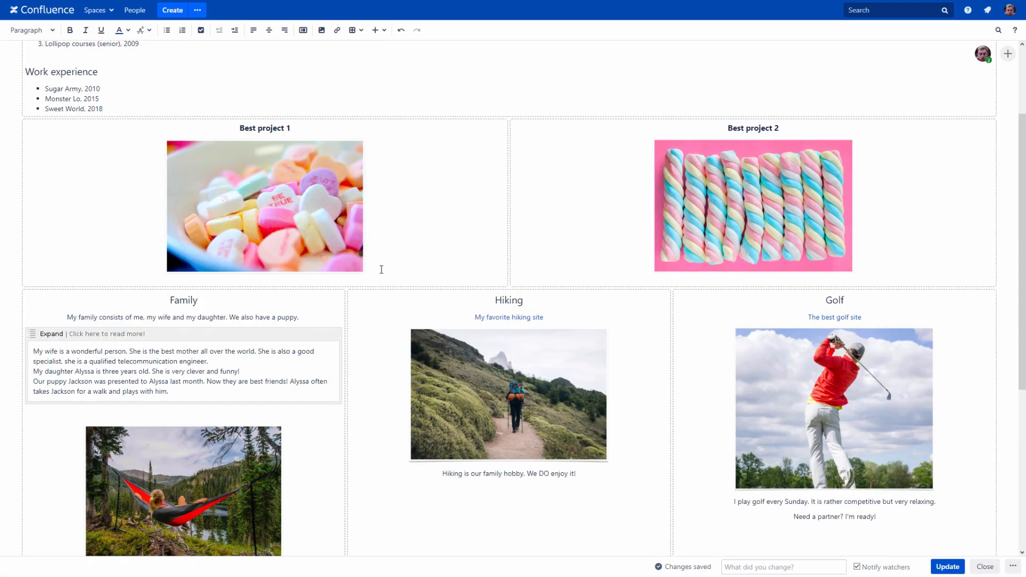
pyautogui.click(321, 251)
pyautogui.click(363, 292)
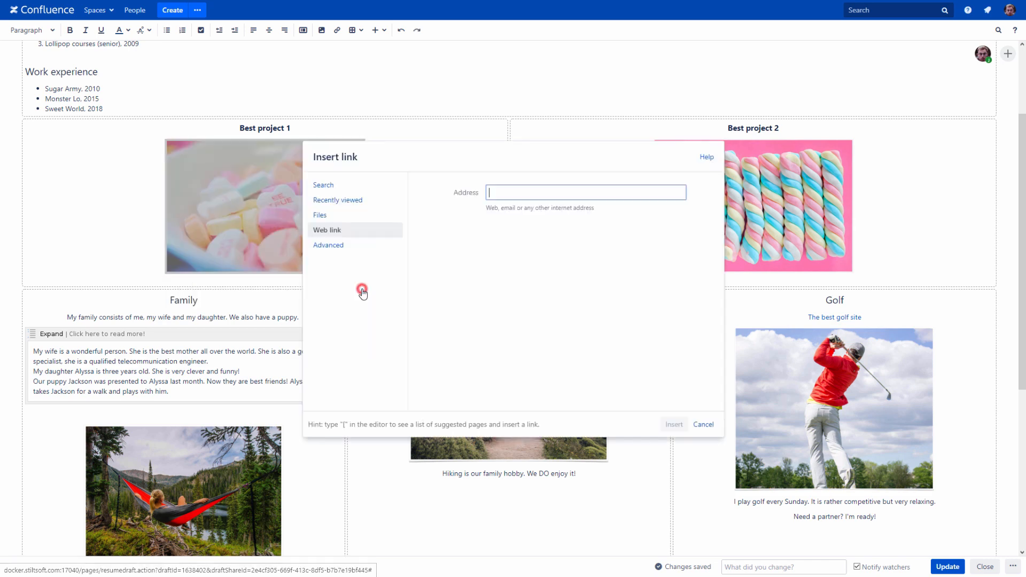
pyautogui.write('https://www.sugar_army/project/john_smith/12345.com')
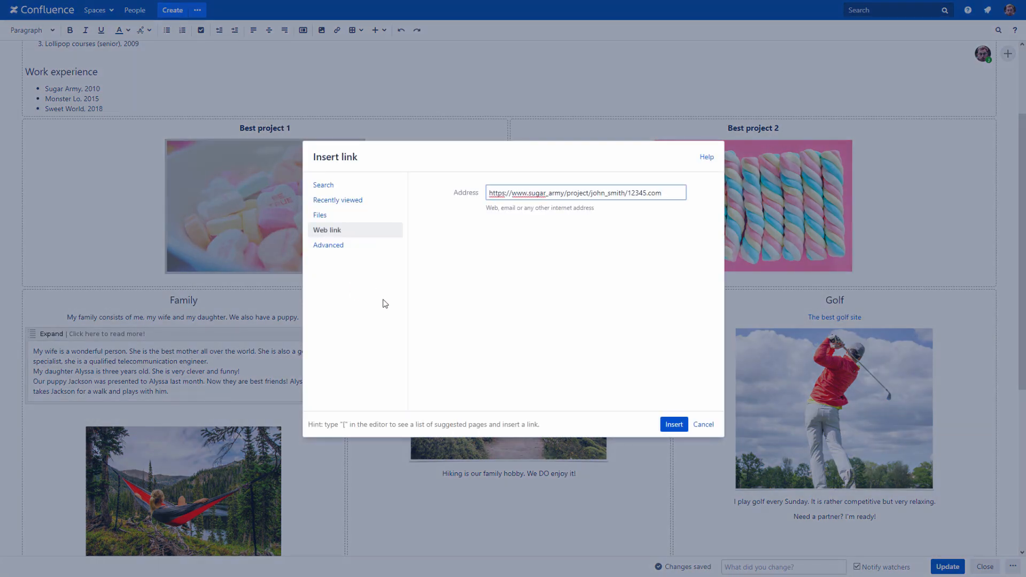
pyautogui.click(674, 424)
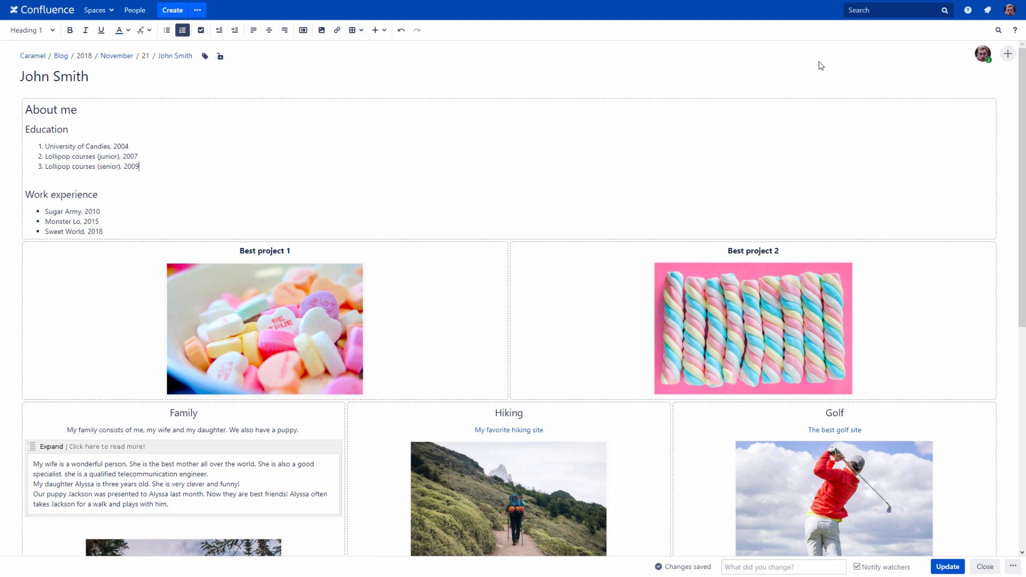
# Step: Review the help options and the editor's keyboard shortcuts, and publish the updated post
pyautogui.click(967, 10)
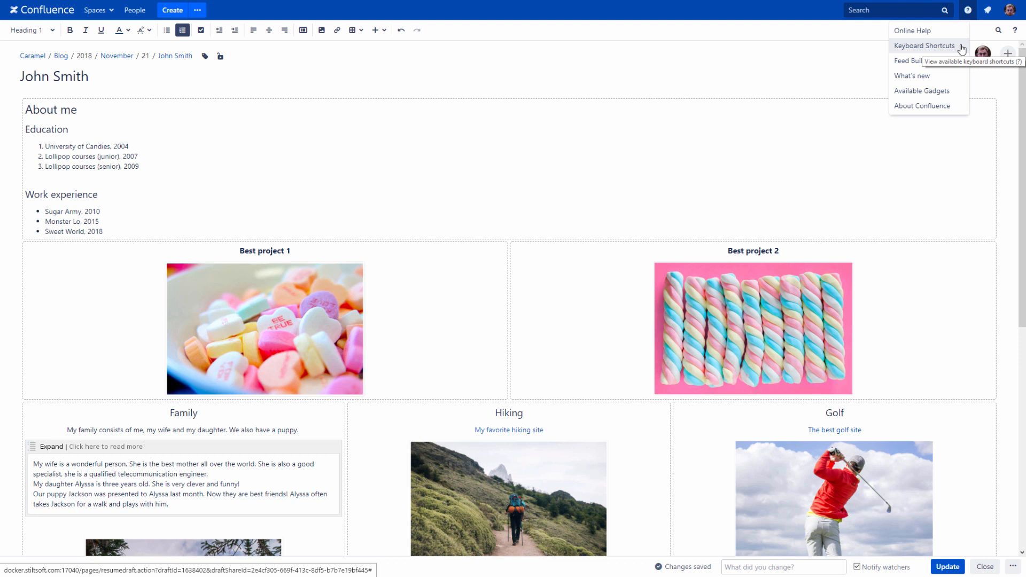
pyautogui.click(968, 13)
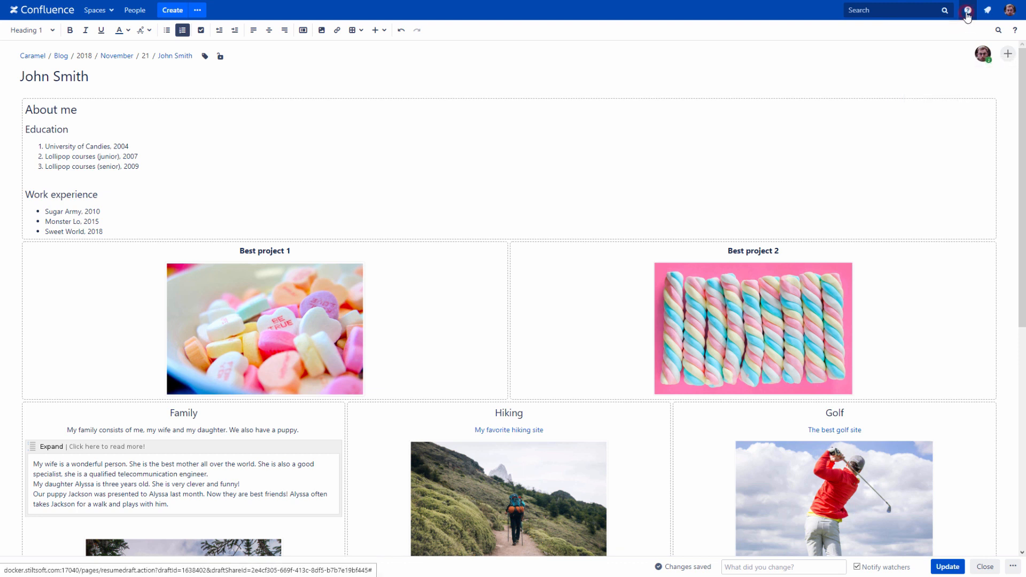
pyautogui.click(1014, 30)
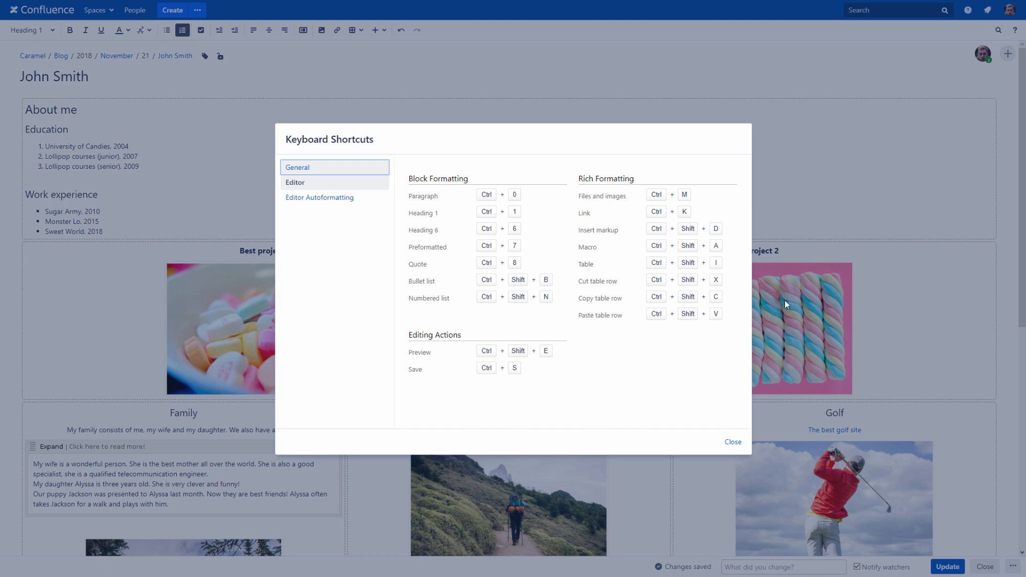
pyautogui.click(732, 442)
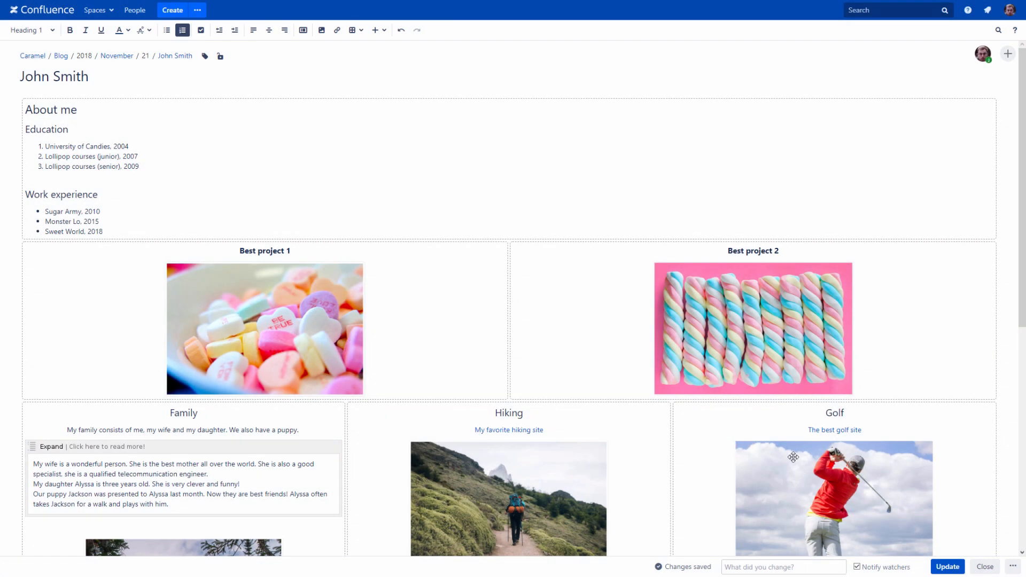
pyautogui.click(950, 567)
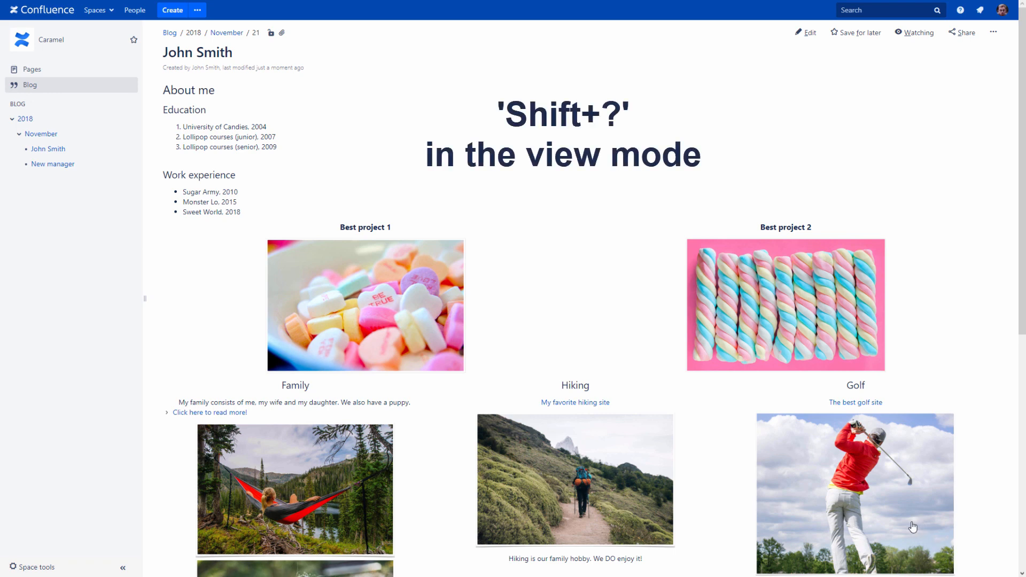
# Step: Examine the General, Editor and Editor Autoformatting keyboard shortcuts from view mode, toggling general shortcuts off and back on
pyautogui.hotkey('shift', '?')
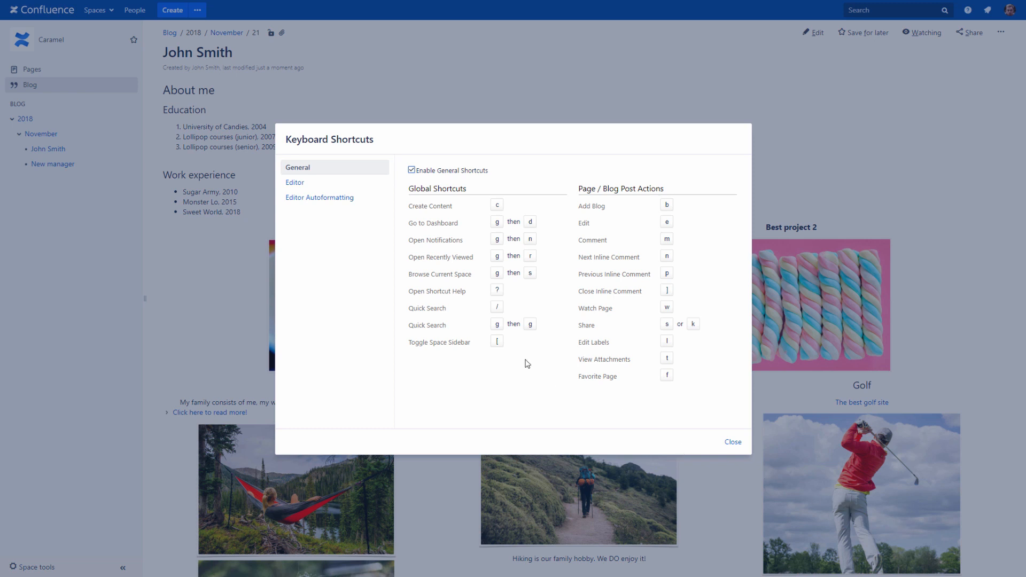
pyautogui.click(294, 183)
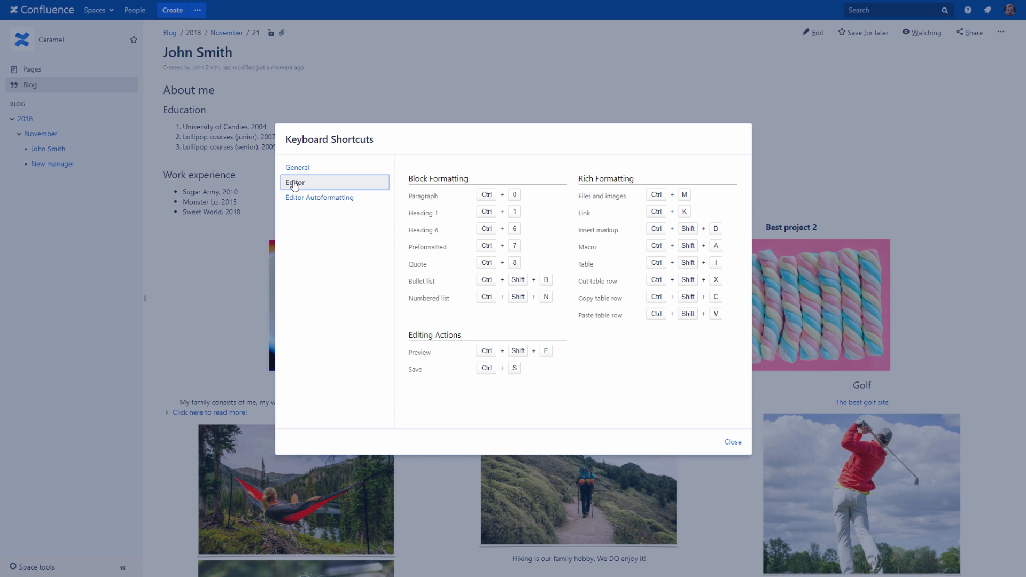
pyautogui.click(293, 199)
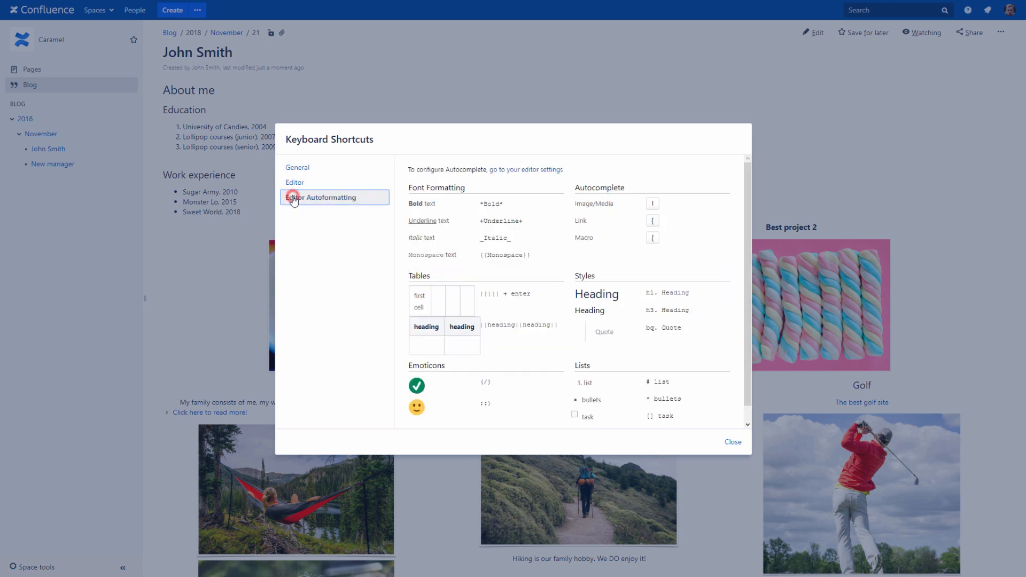
pyautogui.click(296, 169)
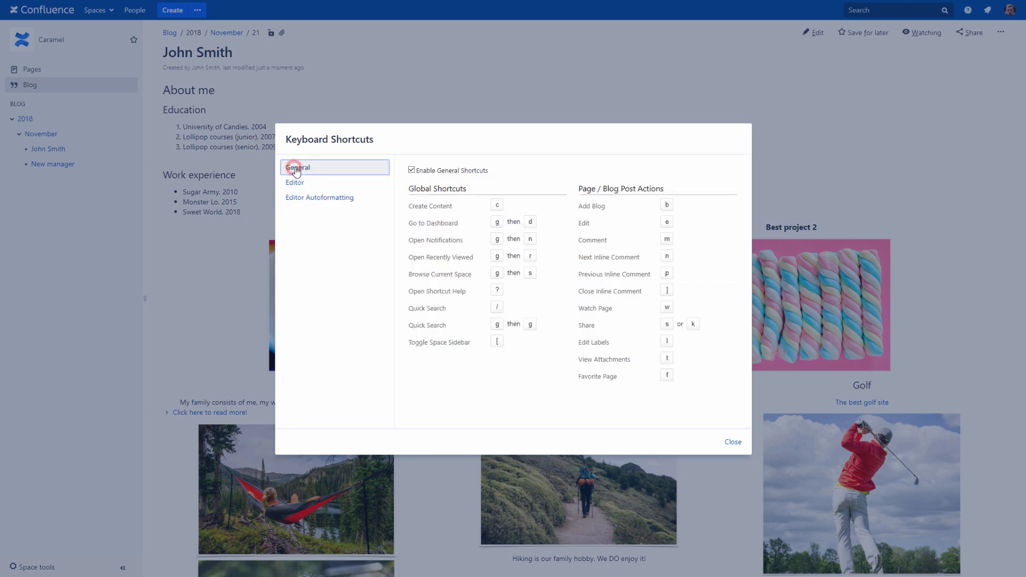
pyautogui.click(411, 170)
pyautogui.click(412, 170)
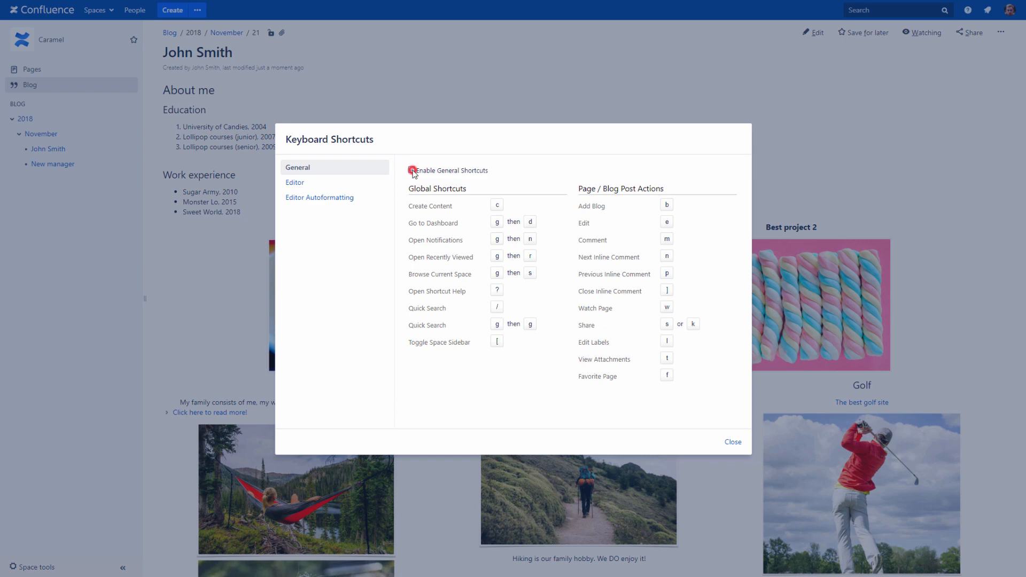
pyautogui.click(731, 443)
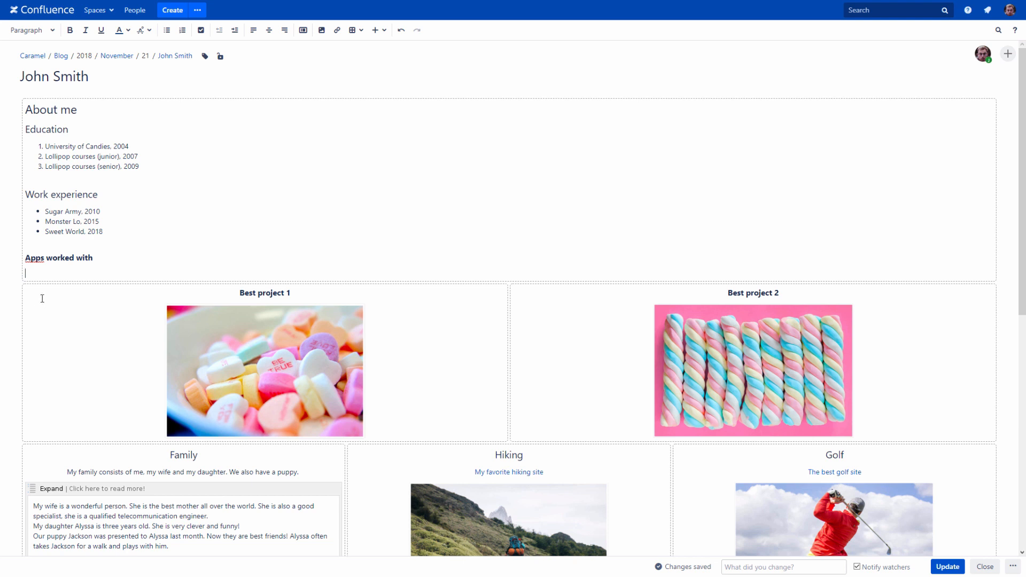
# Step: Paste the YouTube video link below the "Apps worked with" heading and publish the updated post
pyautogui.hotkey('ctrl', 'v')
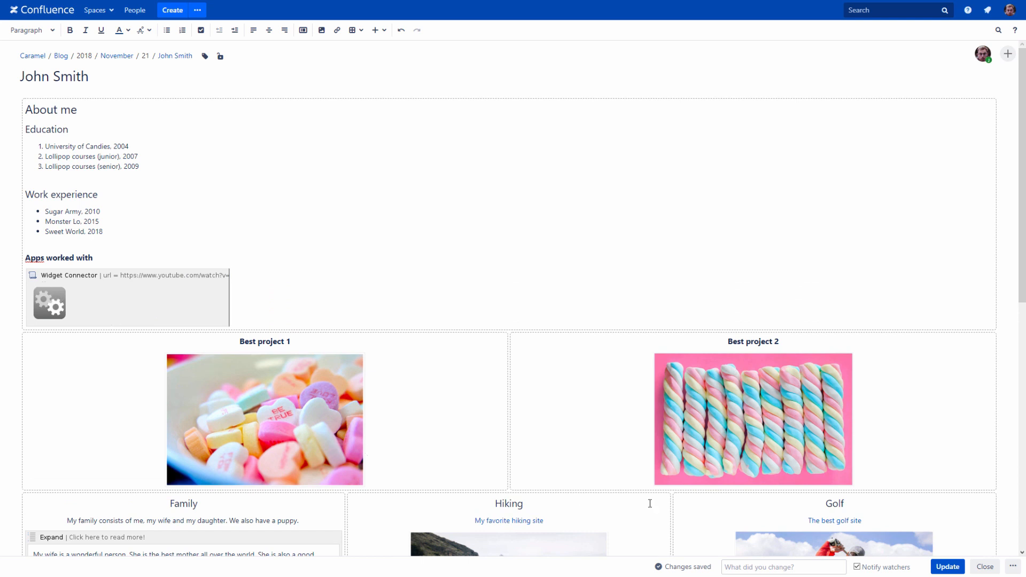
pyautogui.click(946, 567)
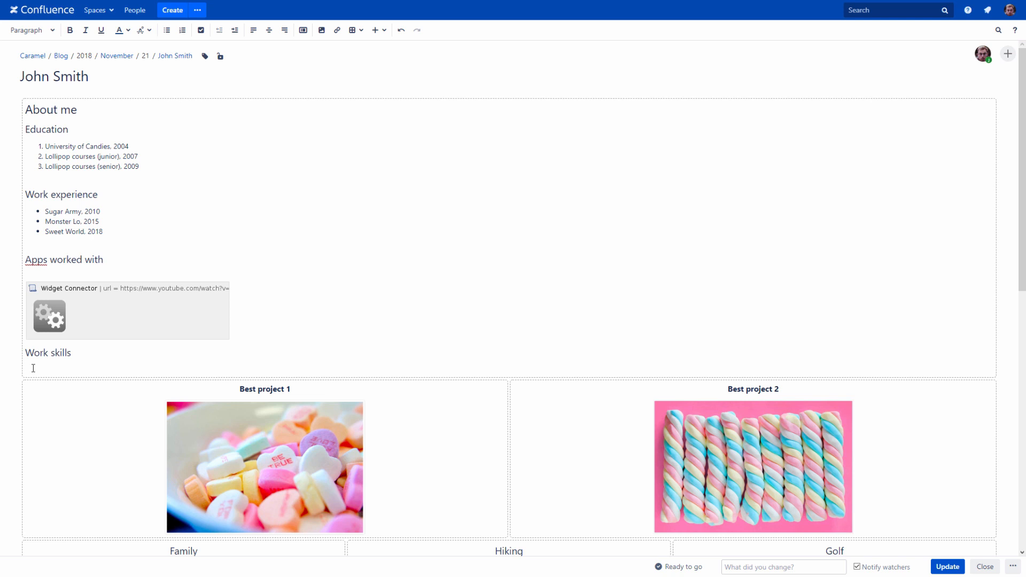
# Step: Insert a table with five columns and five rows, including a heading row, below the "Work skills" heading
pyautogui.click(358, 31)
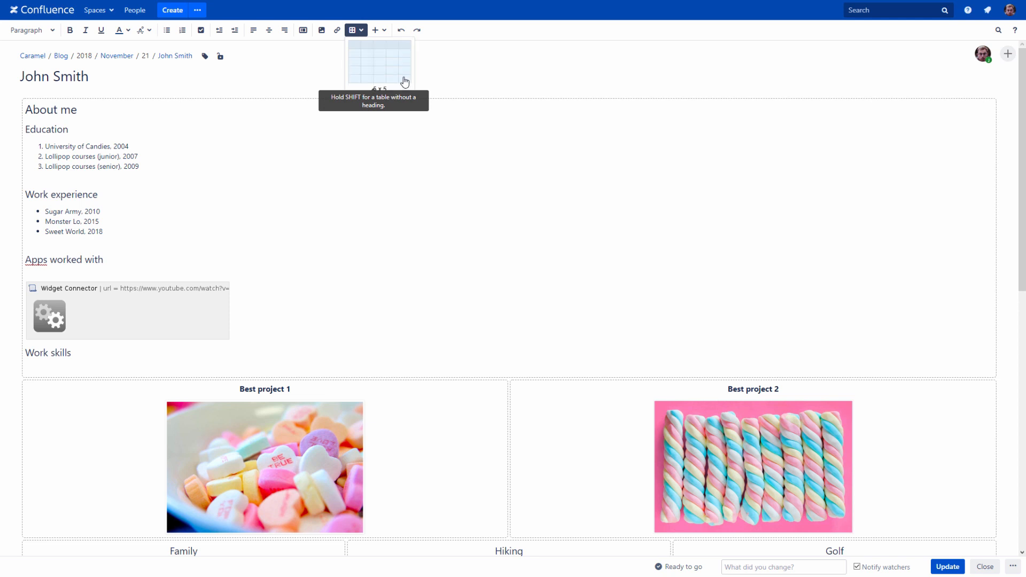
pyautogui.click(404, 81)
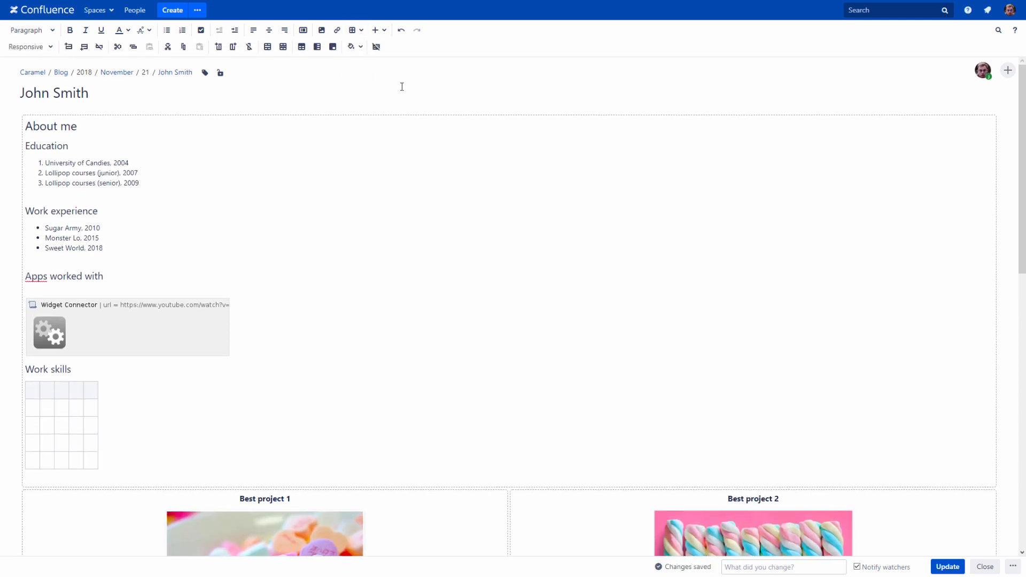
# Step: Fill the table's heading row with Activity, Experience, Number of projects, Status and Comments
pyautogui.write('Activity')
pyautogui.press('Tab')
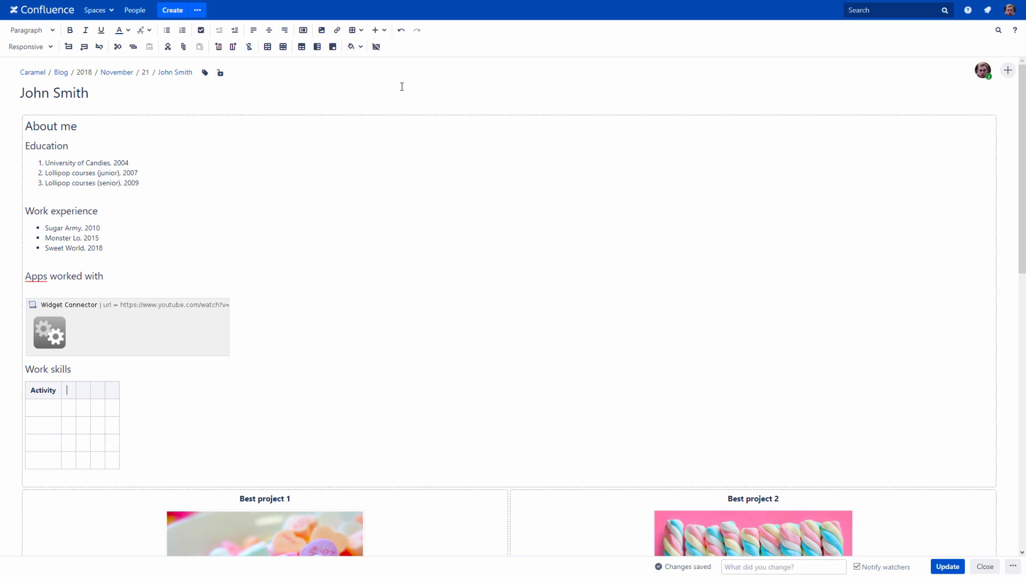
pyautogui.write('Experience')
pyautogui.press('Tab')
pyautogui.write('Num')
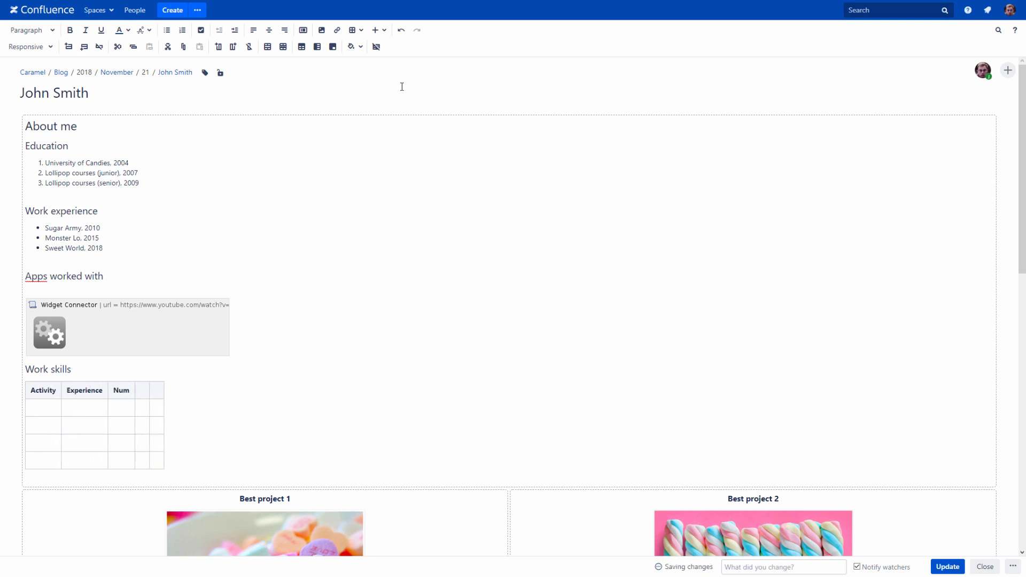
pyautogui.write('ber of projects')
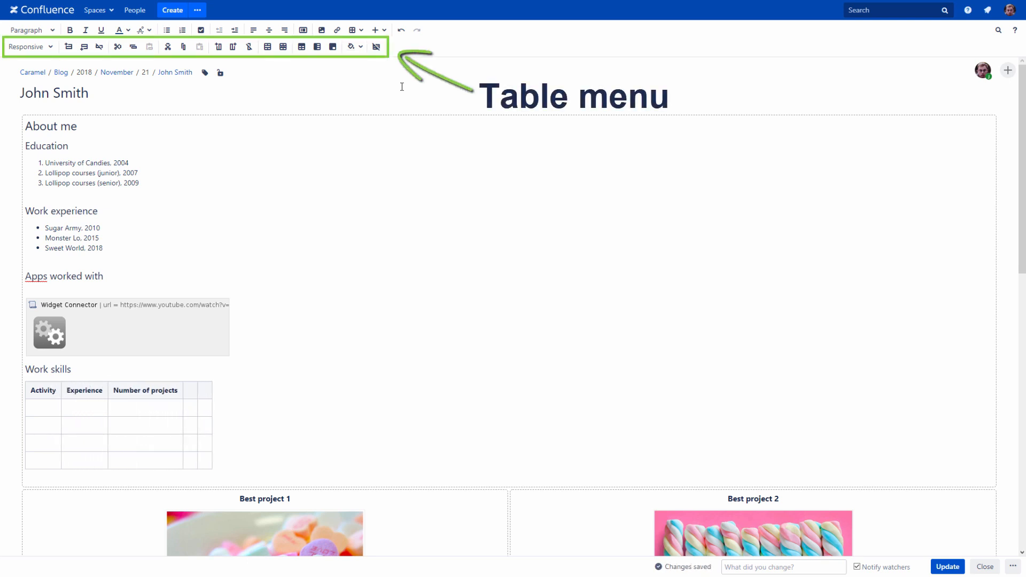
pyautogui.press('Tab')
pyautogui.write('Status')
pyautogui.press('Tab')
pyautogui.write('Comments')
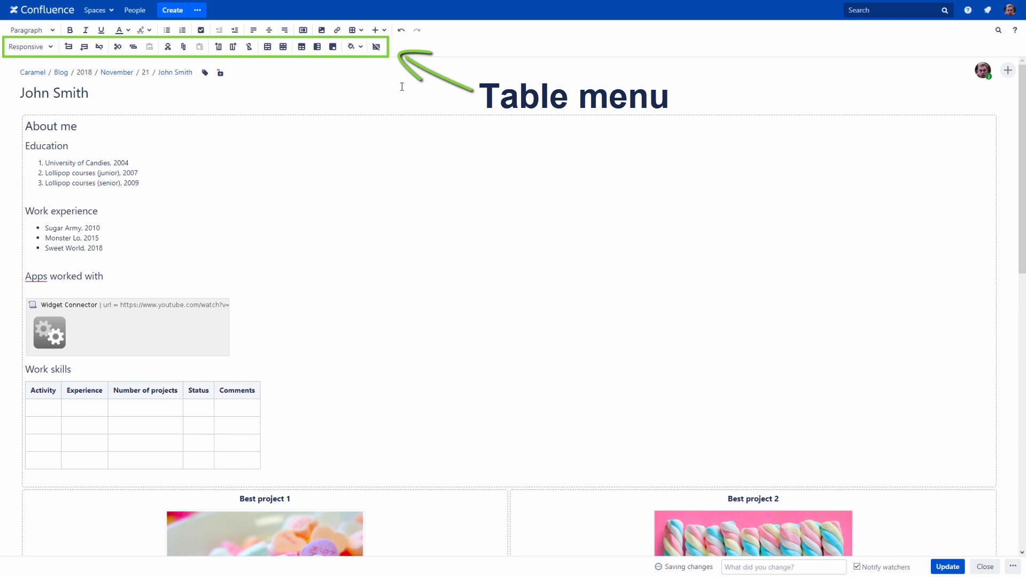
# Step: Enter Biscuits, Caramel and Chocolate in the first three cells below the Activity heading
pyautogui.click(46, 412)
pyautogui.write('Biscuits')
pyautogui.press('Down')
pyautogui.write('Caramel')
pyautogui.press('Down')
pyautogui.write('Chocolate')
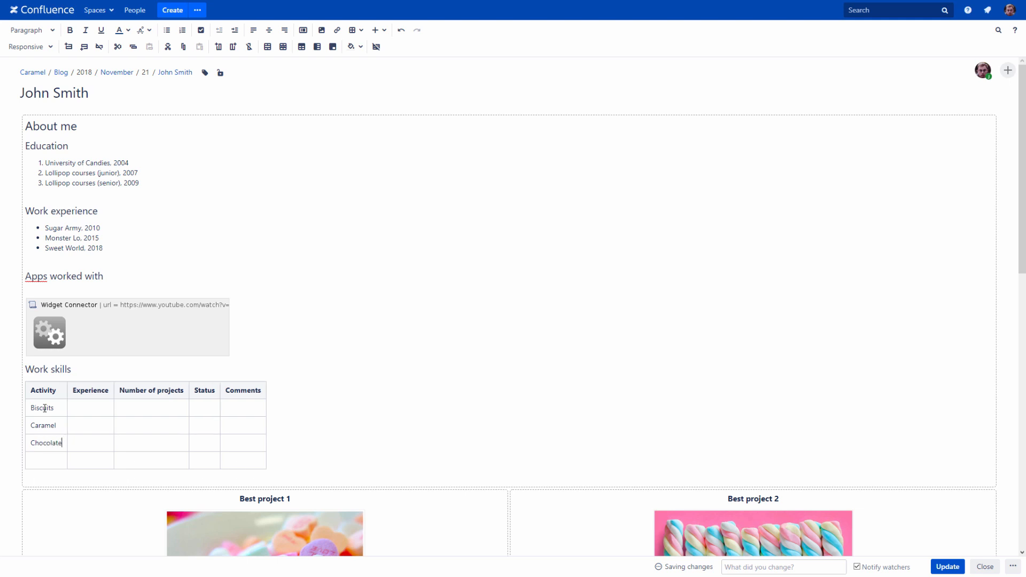
# Step: Widen the Work skills table's columns and centre the text of its heading row
pyautogui.moveTo(67, 408); pyautogui.dragTo(145, 413)
pyautogui.moveTo(220, 402); pyautogui.dragTo(465, 409)
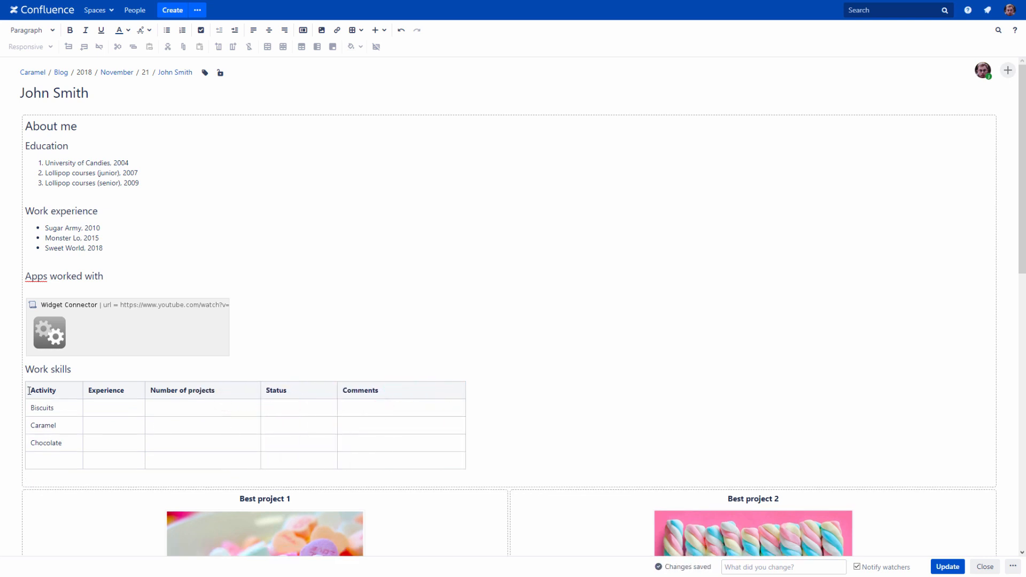
pyautogui.moveTo(30, 390); pyautogui.dragTo(386, 394)
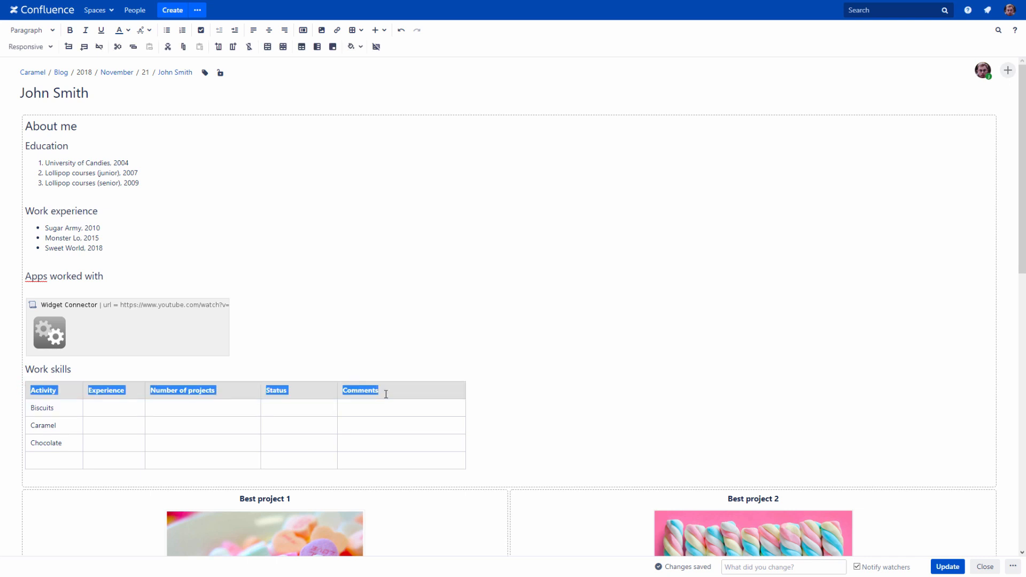
pyautogui.click(268, 47)
# Step: Shade the Biscuits row light blue and the Caramel row light yellow
pyautogui.click(114, 410)
pyautogui.moveTo(27, 407); pyautogui.dragTo(394, 353)
pyautogui.click(361, 47)
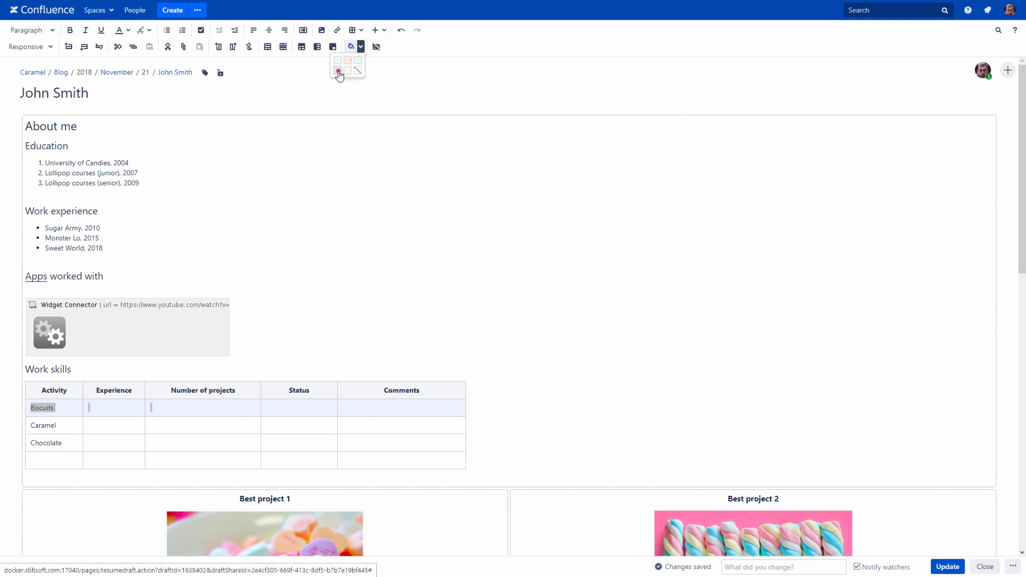
pyautogui.click(339, 70)
pyautogui.click(125, 428)
pyautogui.moveTo(30, 428); pyautogui.dragTo(415, 426)
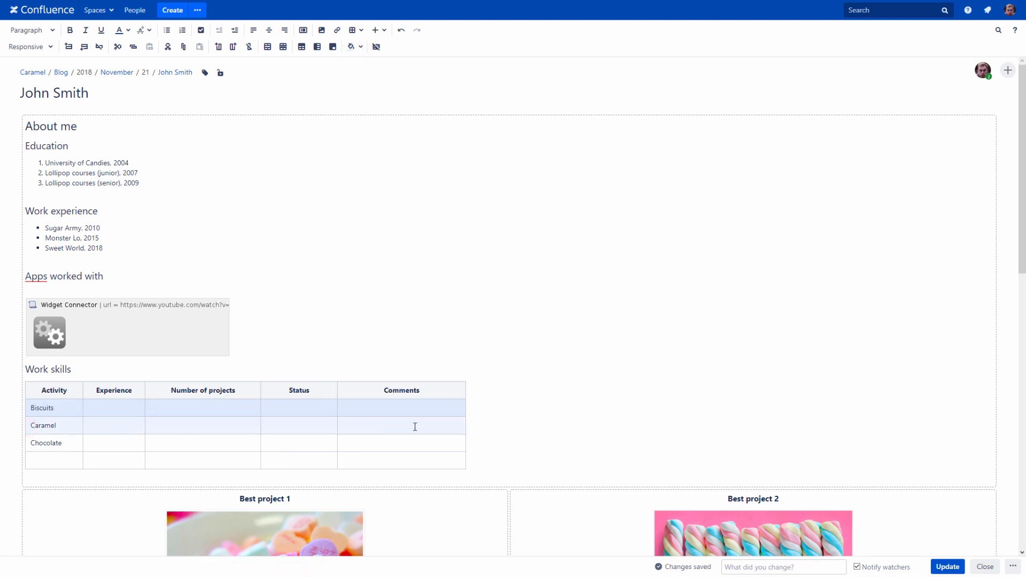
pyautogui.click(361, 47)
pyautogui.click(347, 70)
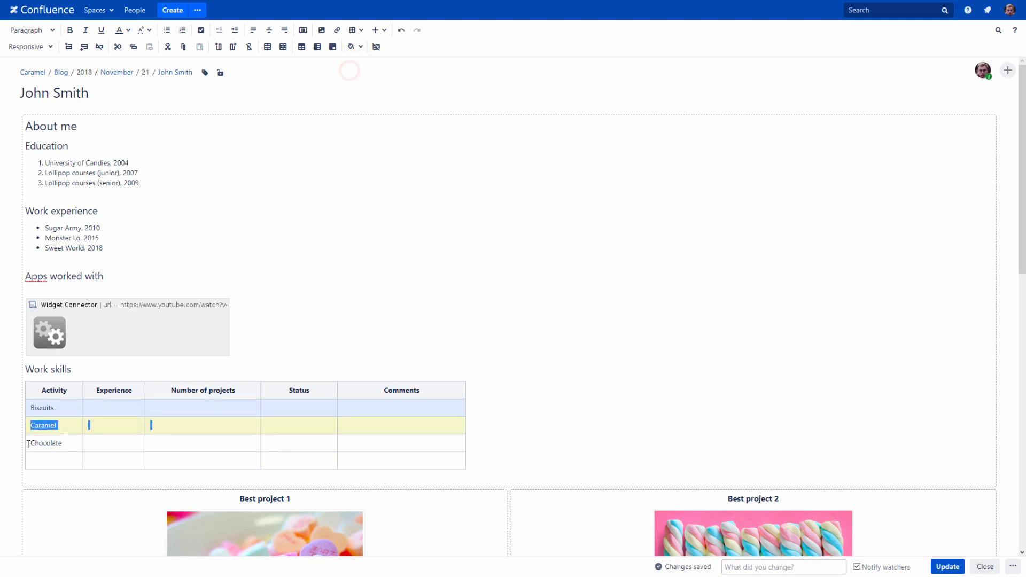
# Step: Shade the Chocolate row light blue and delete the table's empty last row
pyautogui.moveTo(31, 443); pyautogui.dragTo(379, 394)
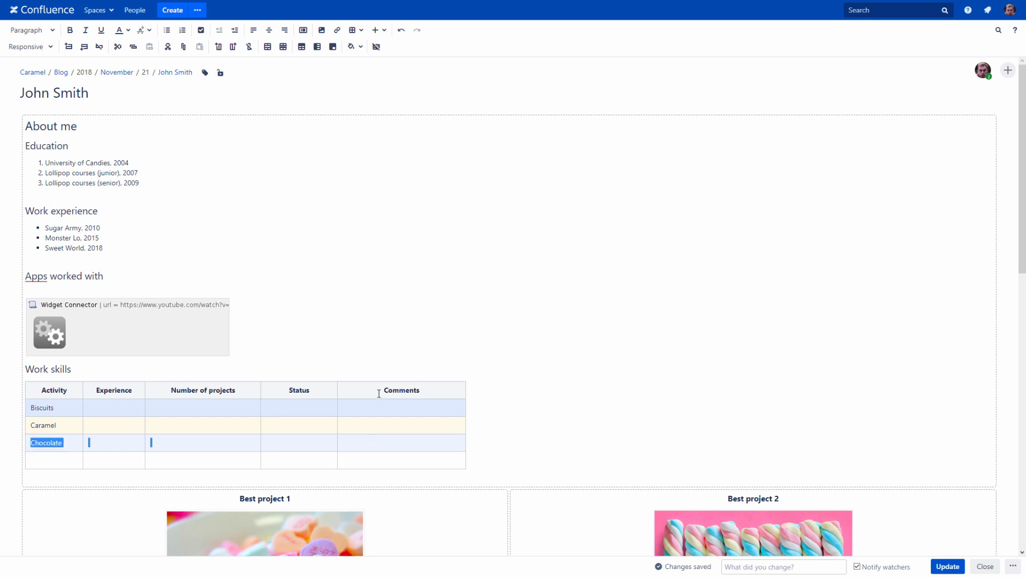
pyautogui.click(361, 47)
pyautogui.click(350, 72)
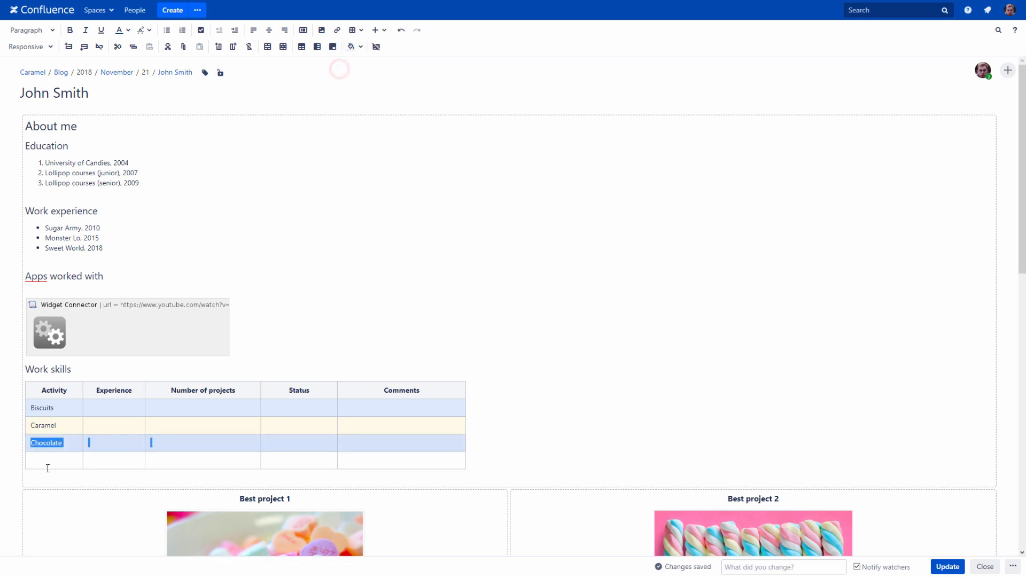
pyautogui.moveTo(43, 461); pyautogui.dragTo(357, 456)
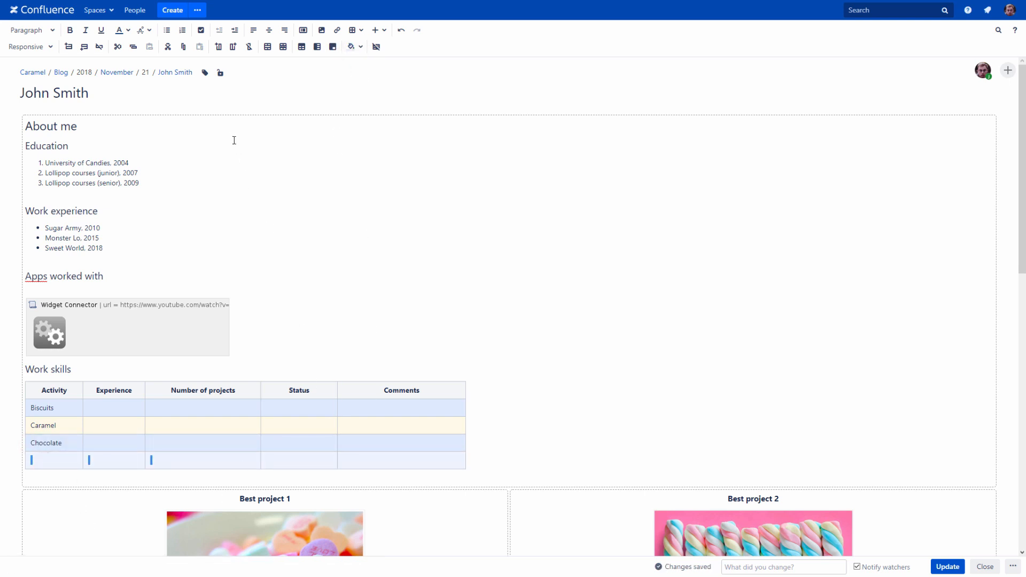
pyautogui.click(98, 47)
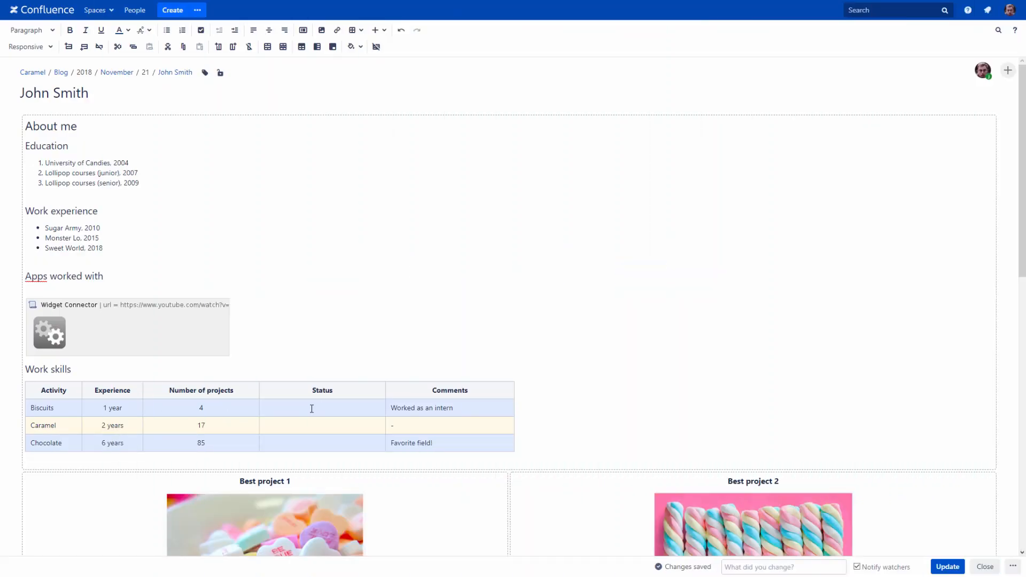
# Step: Insert a yellow Status macro titled "need more practice" in the Biscuits row's Status cell, toggling the outline style on and back off
pyautogui.write('{')
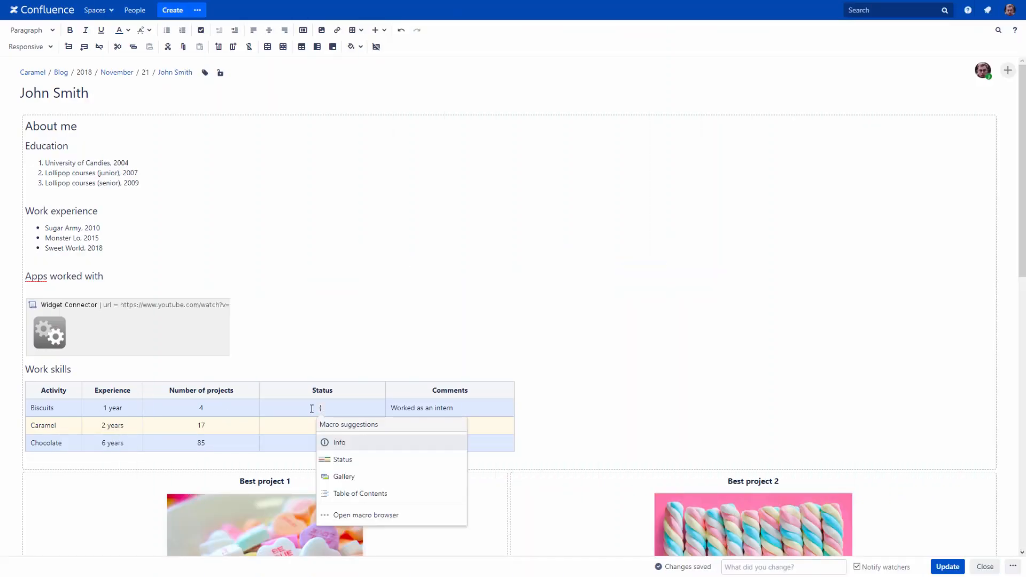
pyautogui.click(328, 456)
pyautogui.write('need more practice')
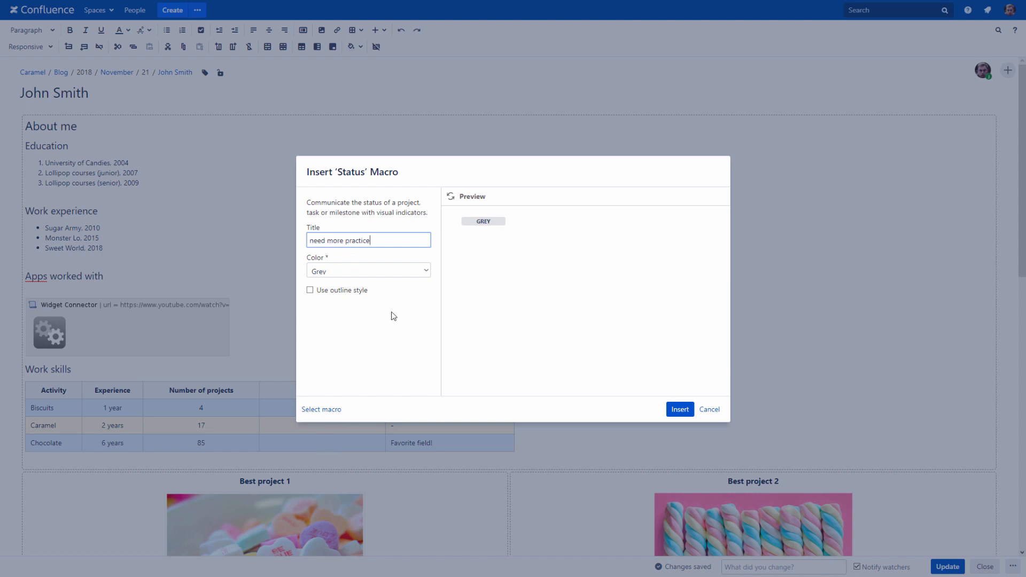
pyautogui.click(426, 269)
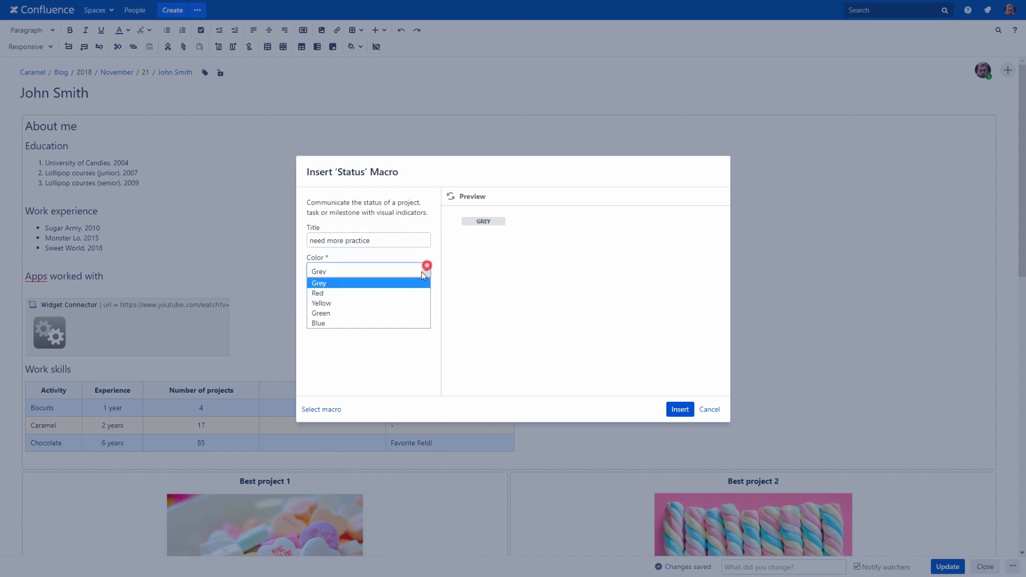
pyautogui.click(416, 304)
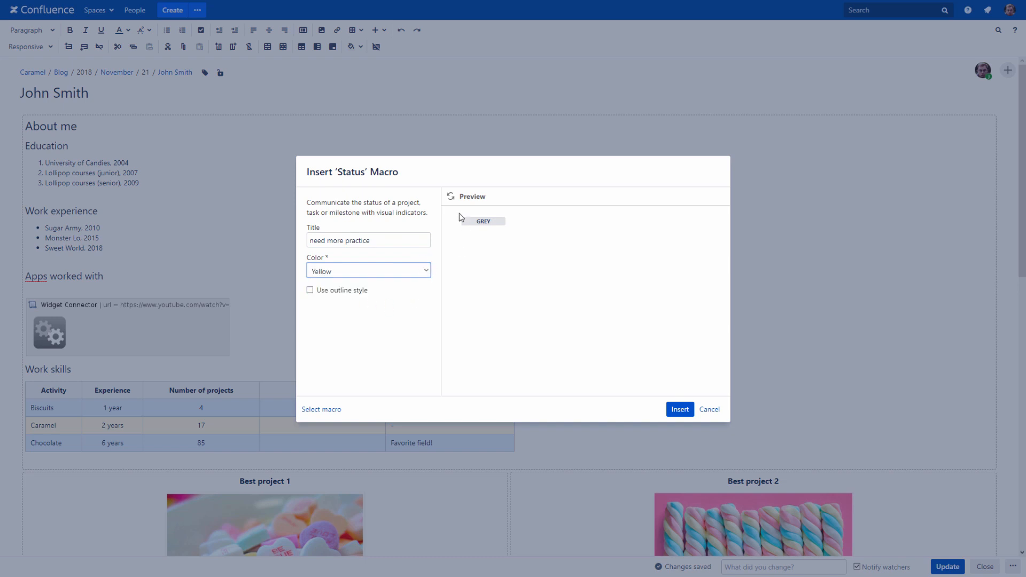
pyautogui.click(310, 290)
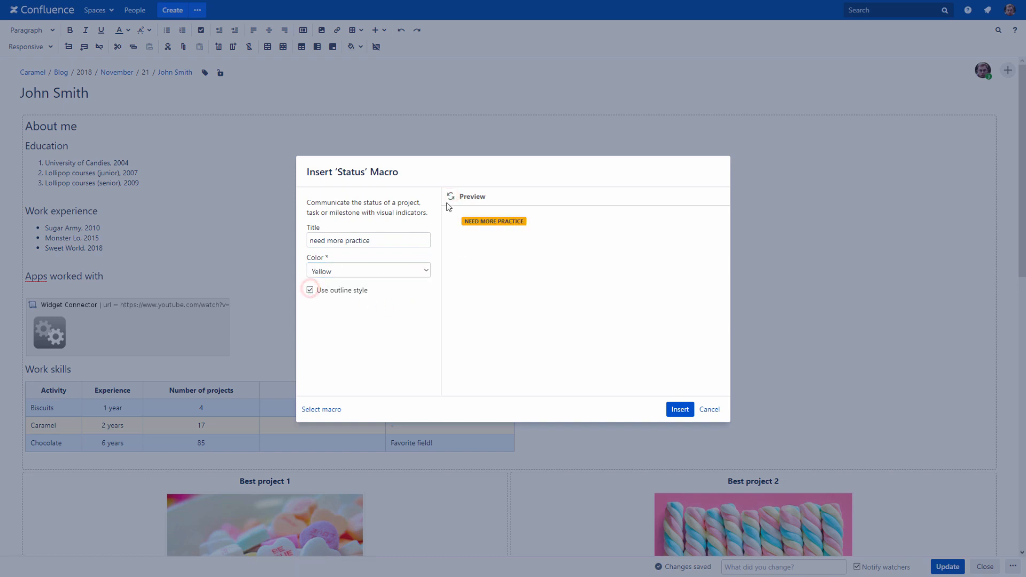
pyautogui.click(310, 290)
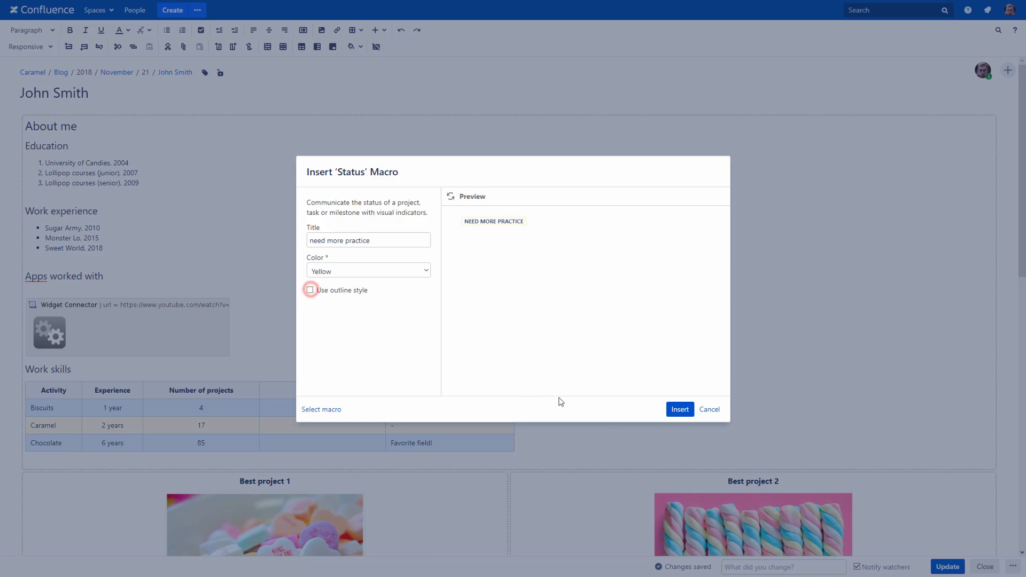
pyautogui.click(679, 410)
# Step: Insert a yellow Status macro titled "specialist" in the Caramel row's Status cell
pyautogui.click(353, 425)
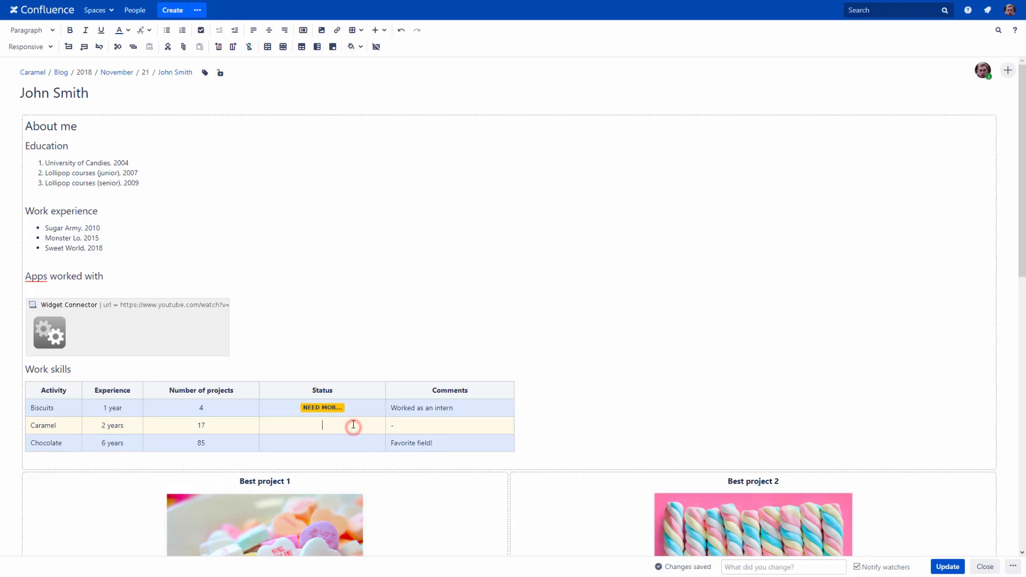
pyautogui.write('{')
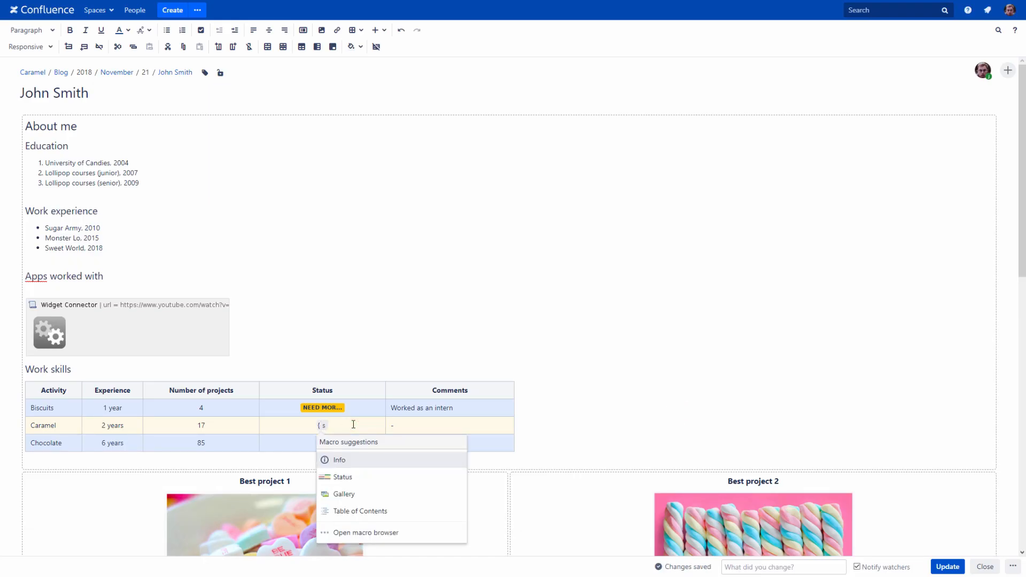
pyautogui.write('sta')
pyautogui.click(343, 385)
pyautogui.write('specialist')
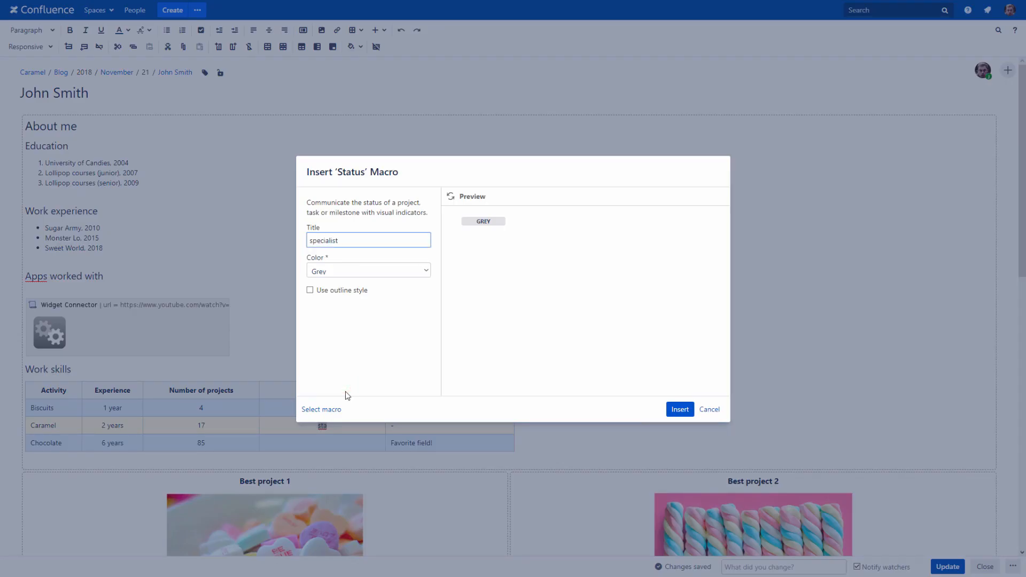
pyautogui.click(423, 270)
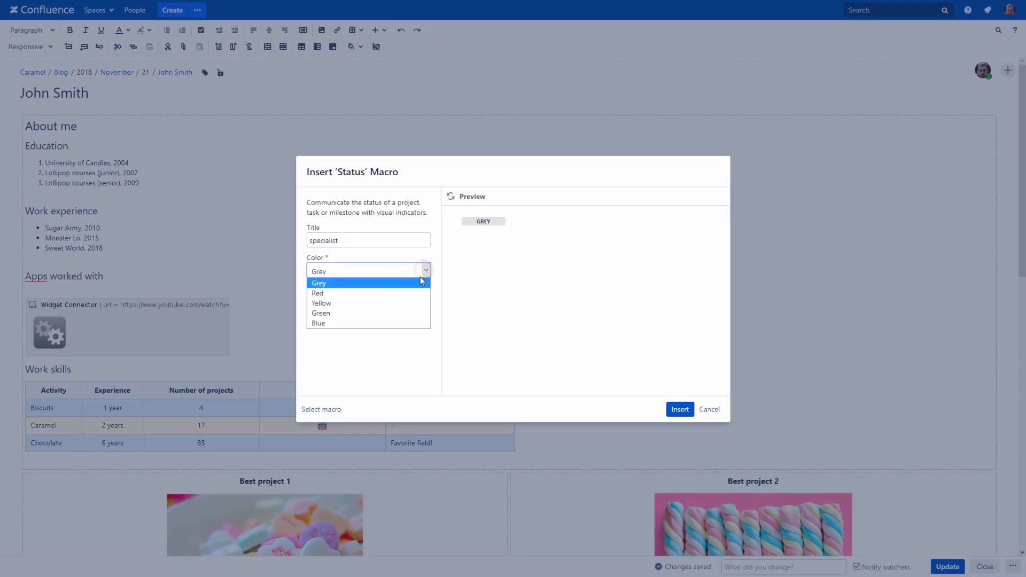
pyautogui.click(418, 304)
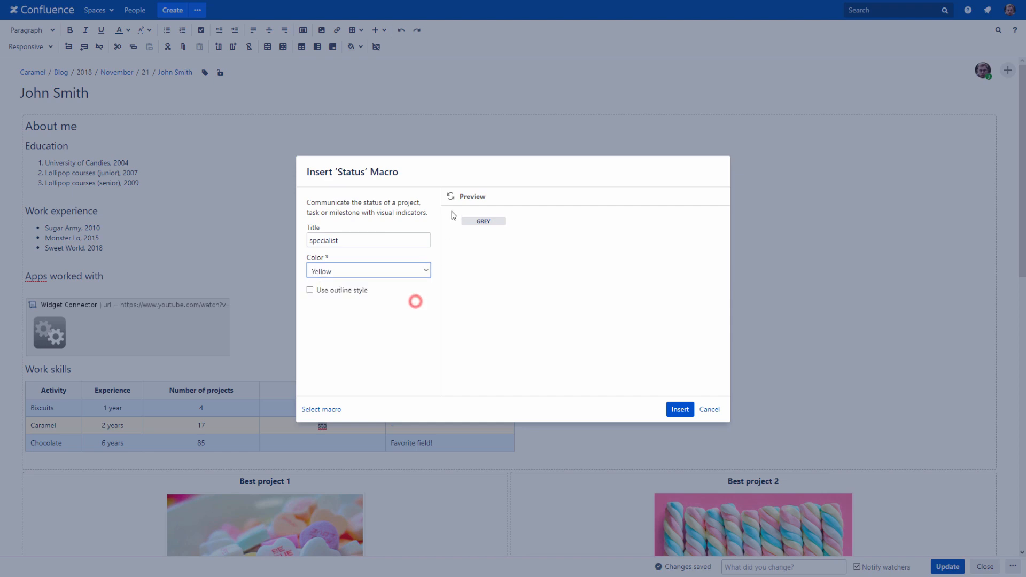
pyautogui.click(679, 409)
# Step: Insert a green Status macro titled "expert" in the Chocolate row's Status cell
pyautogui.click(313, 442)
pyautogui.write('{')
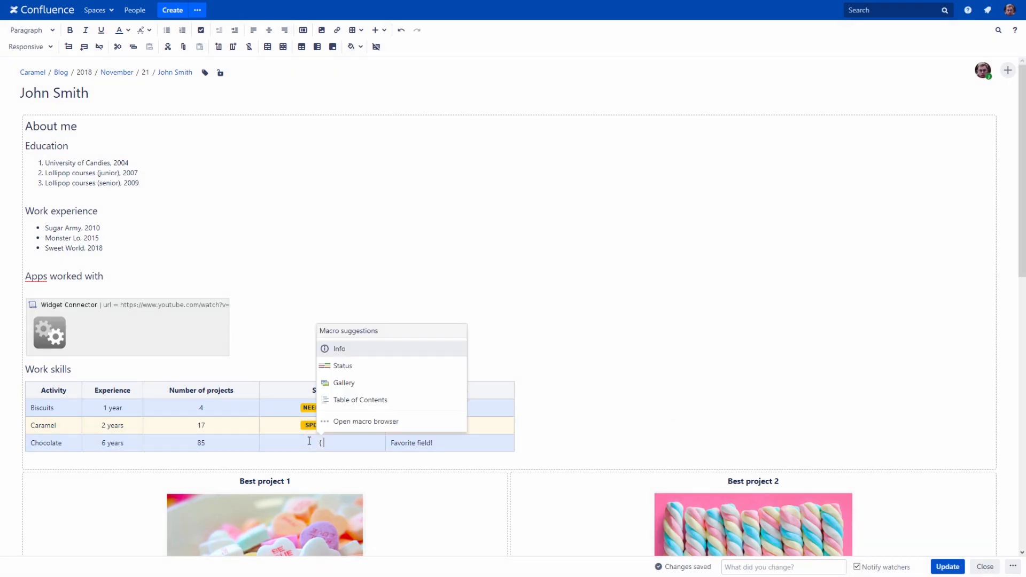
pyautogui.click(342, 367)
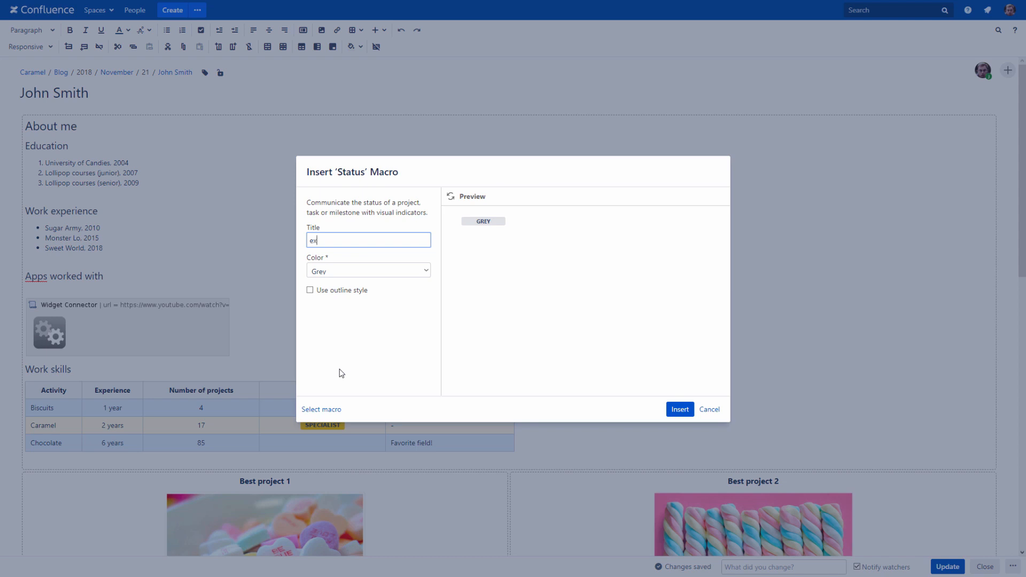
pyautogui.click(426, 270)
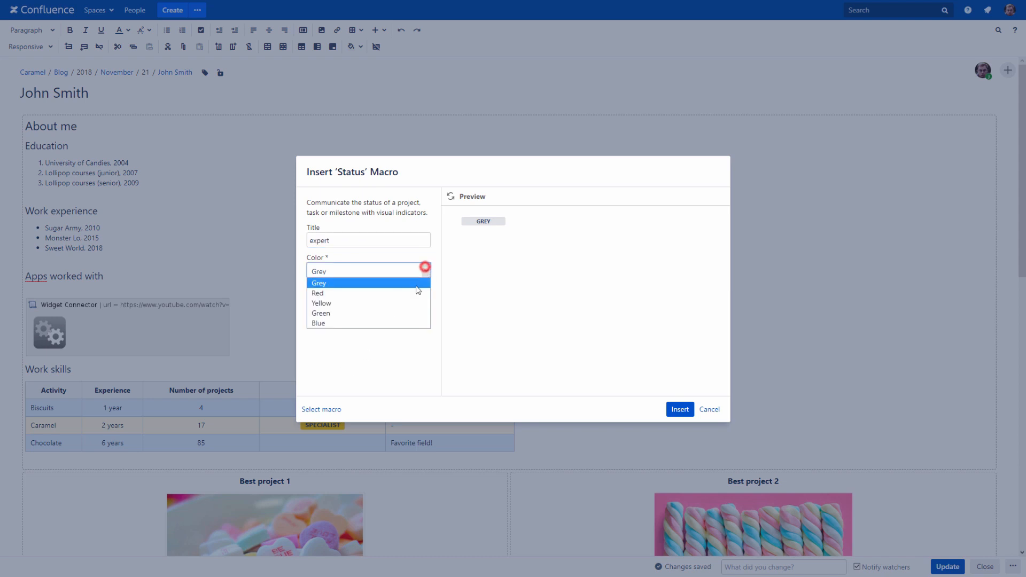
pyautogui.click(411, 314)
pyautogui.click(677, 409)
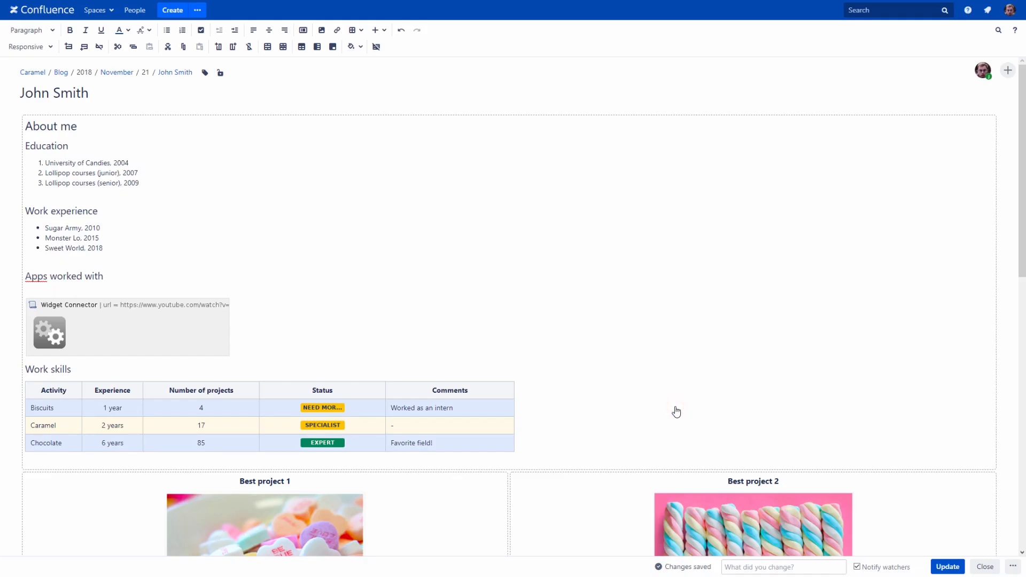
# Step: Change the Biscuits row's status colour to red and publish the updated post
pyautogui.click(323, 408)
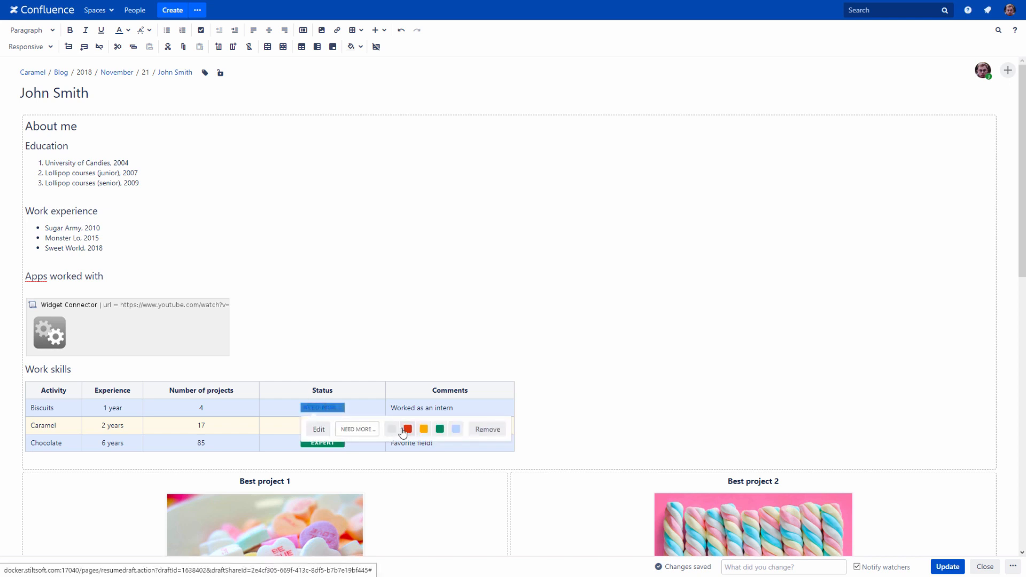
pyautogui.click(409, 431)
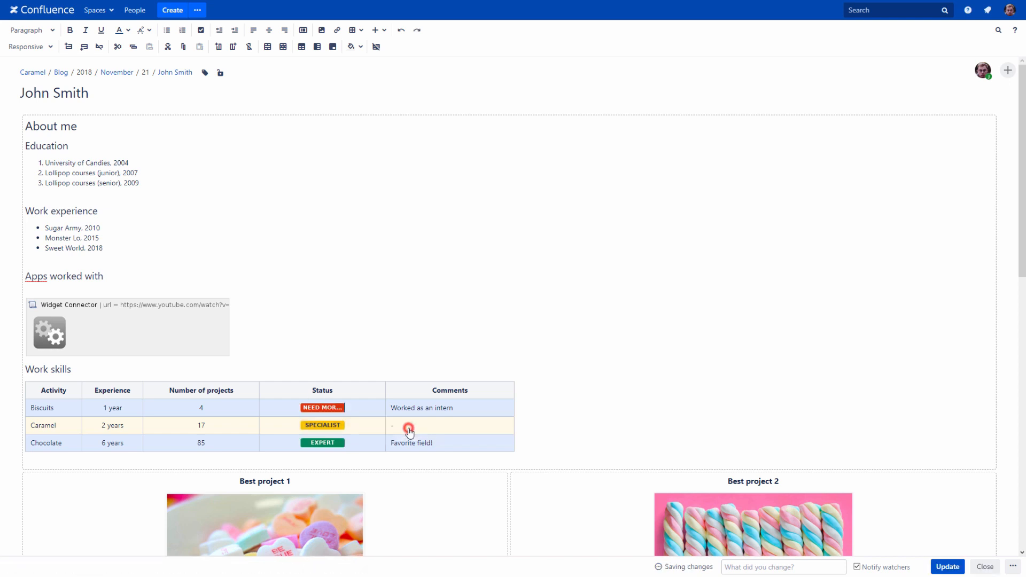
pyautogui.click(947, 567)
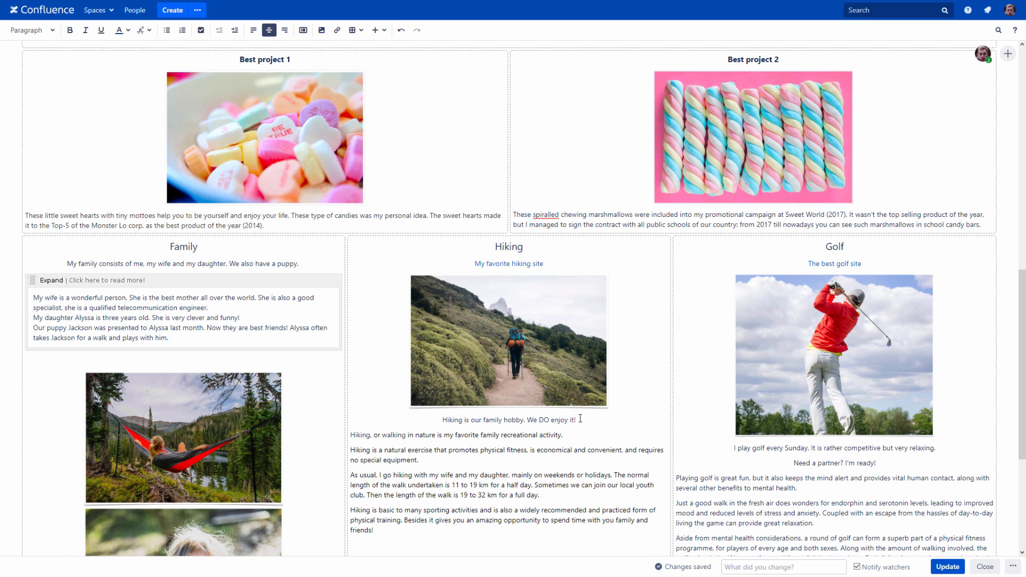
# Step: Insert a Warning macro below the Hiking photo caption with the text "Like to tell TONS of jokes about our hiking! 🙂"
pyautogui.write('{')
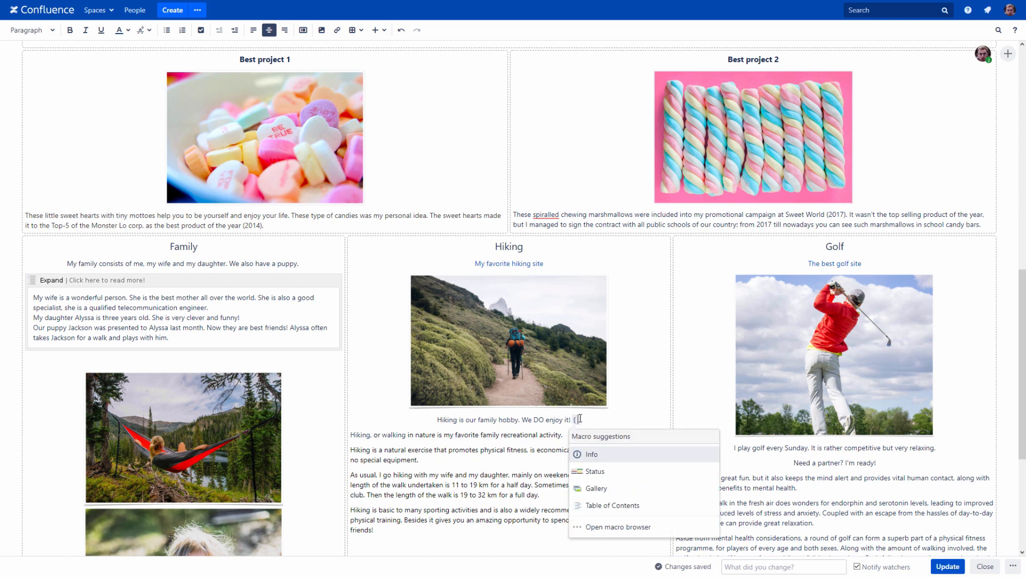
pyautogui.write('warn')
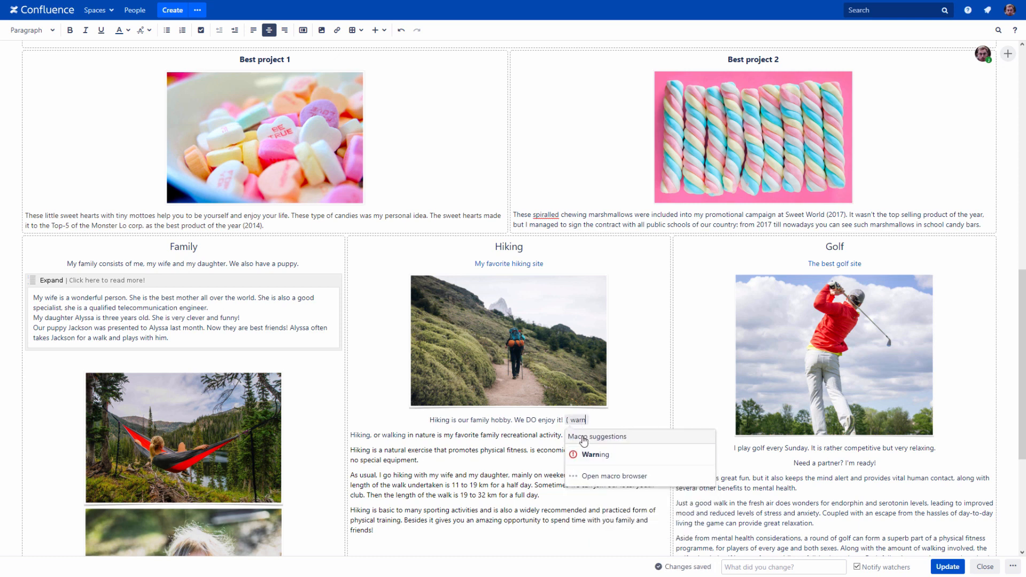
pyautogui.click(590, 454)
pyautogui.write('Li')
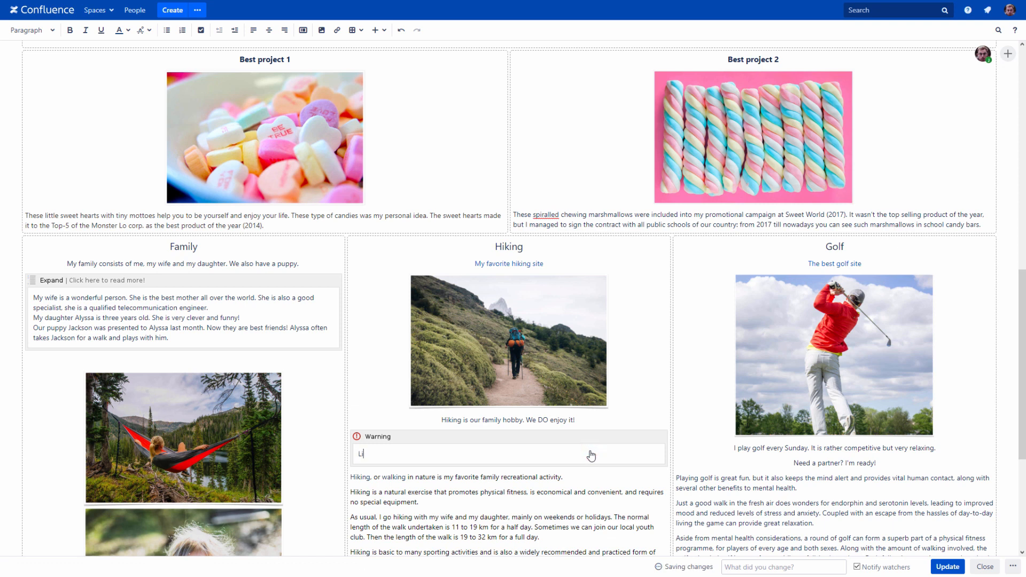
pyautogui.write('ke to tell TONS of jokes about our hiking! 🙂')
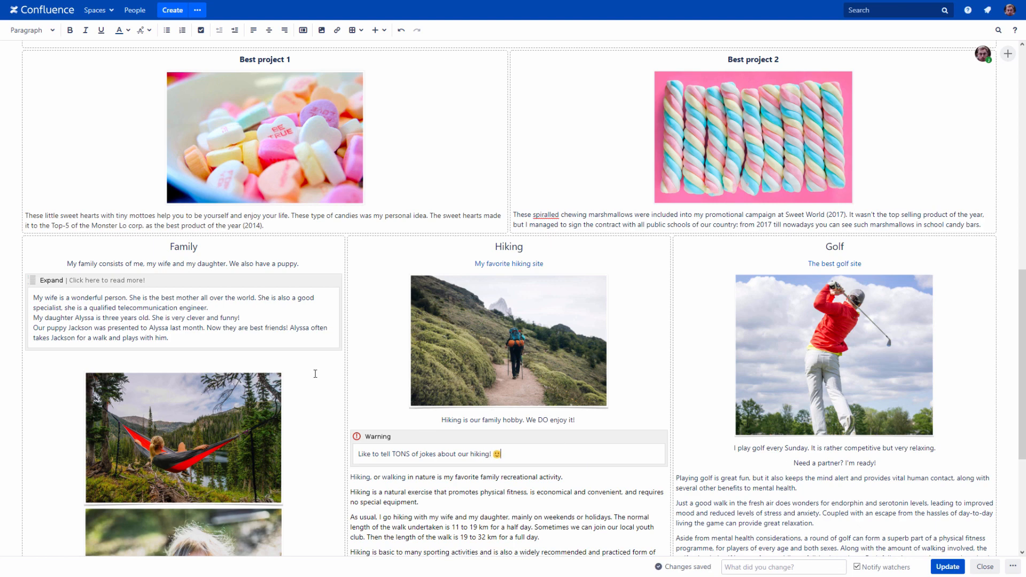
# Step: Add an Info macro ending the "Apps worked with" section, saying you are eager to learn, enjoy teamwork, ask questions and will help new colleagues
pyautogui.scroll(5, 245, 419)
pyautogui.scroll(2, 246, 354)
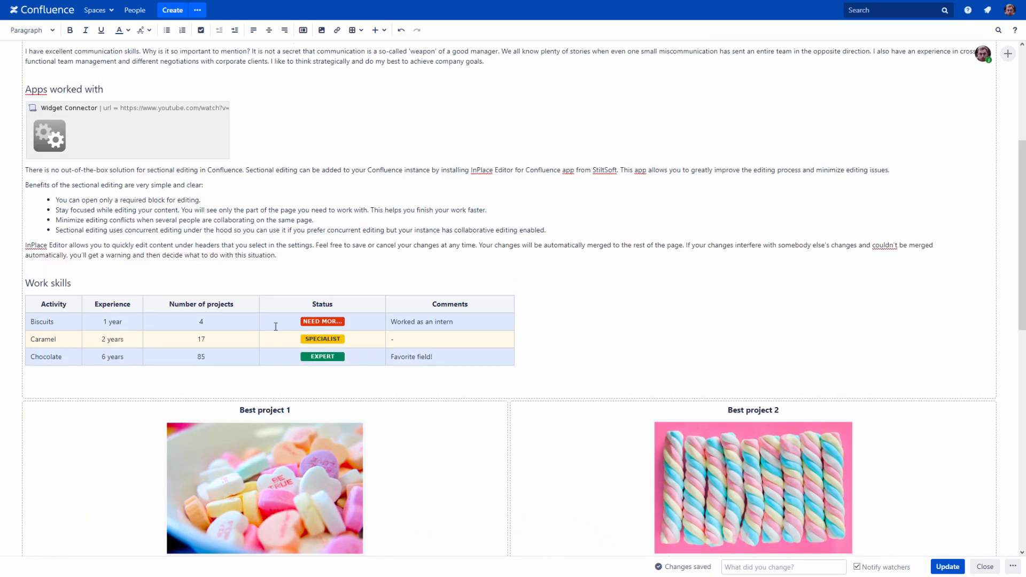
pyautogui.click(297, 257)
pyautogui.write('{')
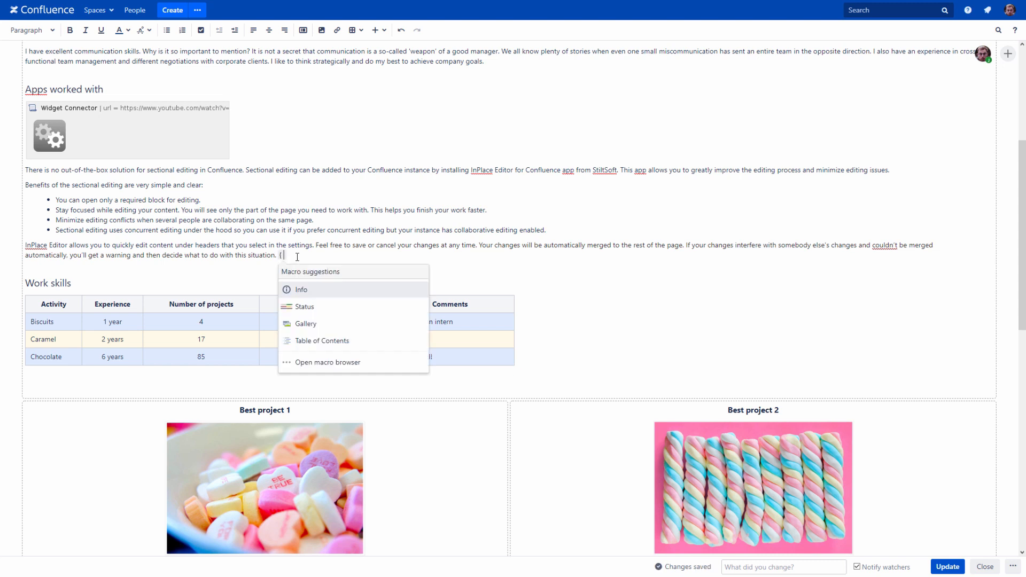
pyautogui.click(295, 289)
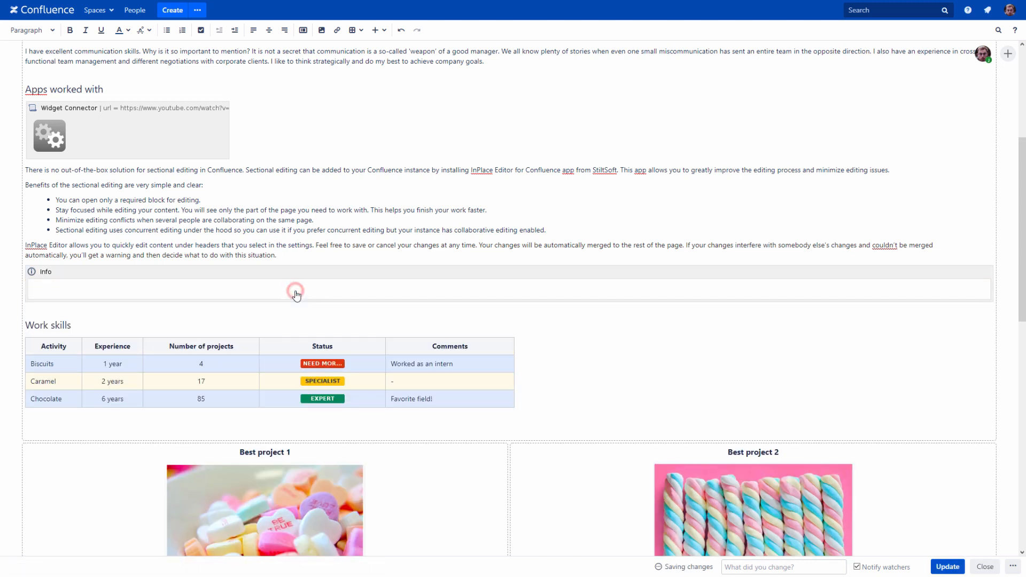
pyautogui.write('Eager to learn new things, enjoy teamwork and not afraid to ask questions. Ready to help or explain anything to my new colleagues!')
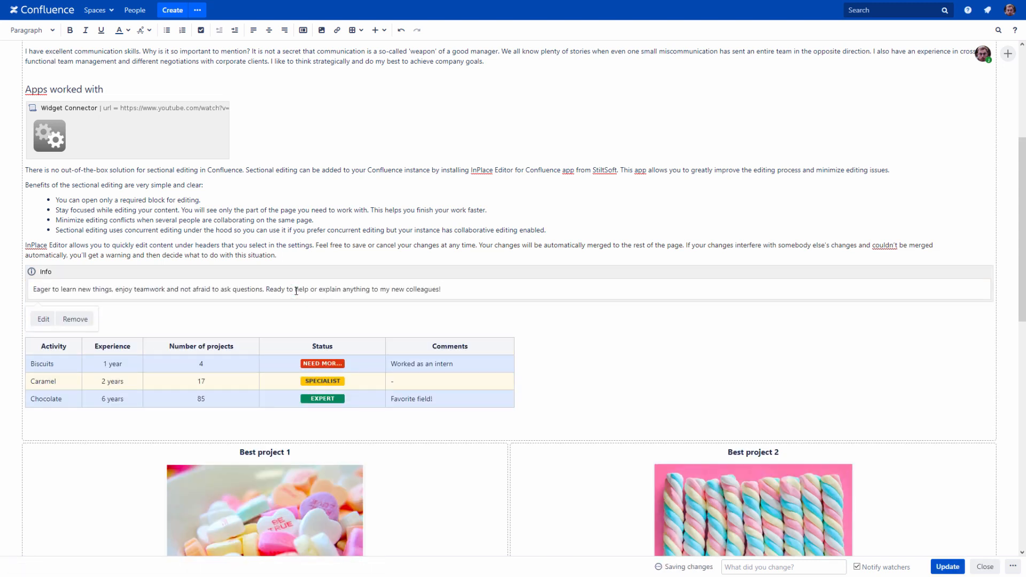
# Step: Give the Info macro the optional title "Let's work!", refresh its preview and save it
pyautogui.click(42, 319)
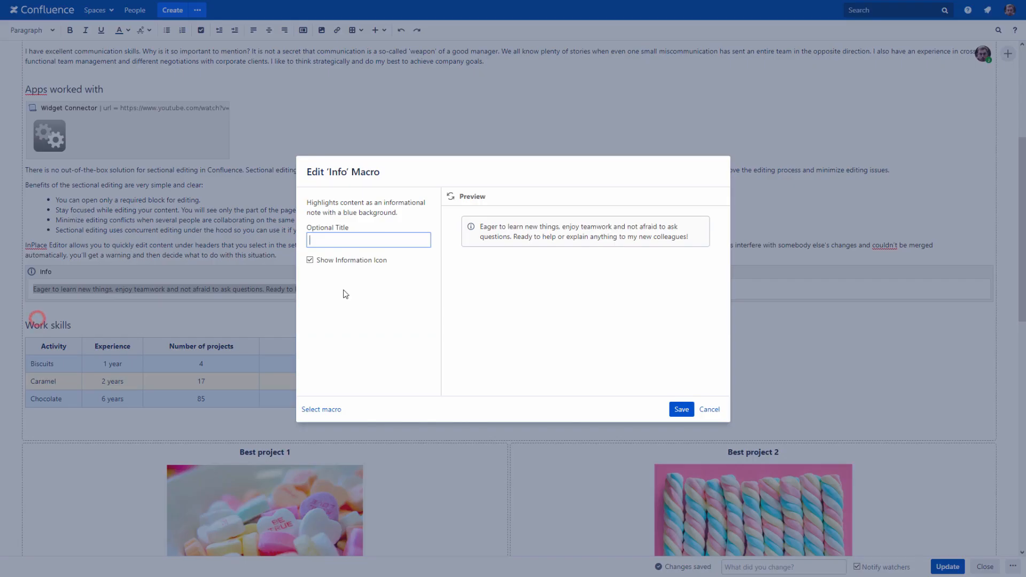
pyautogui.write("Let's work!")
pyautogui.click(450, 196)
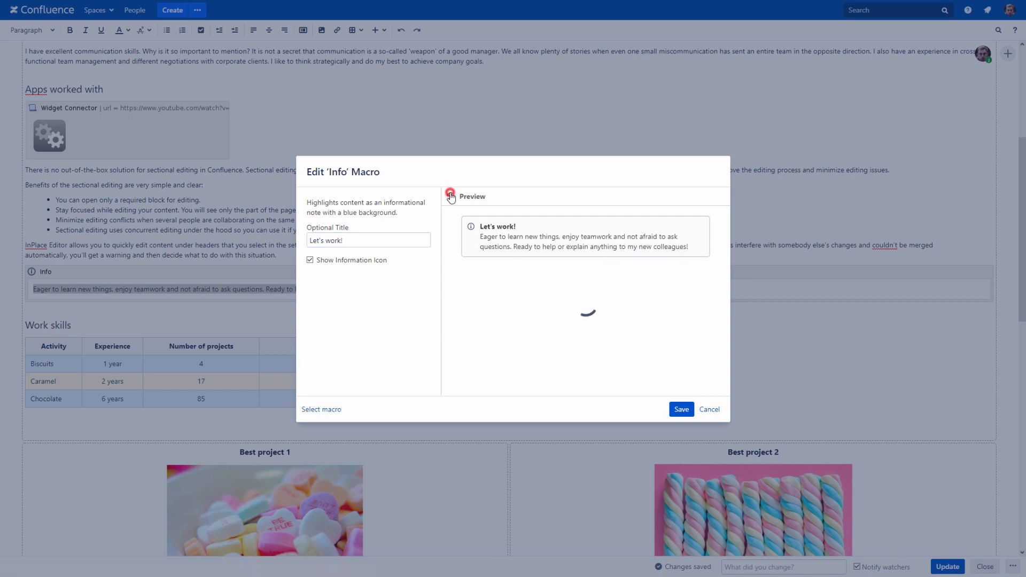
pyautogui.click(681, 409)
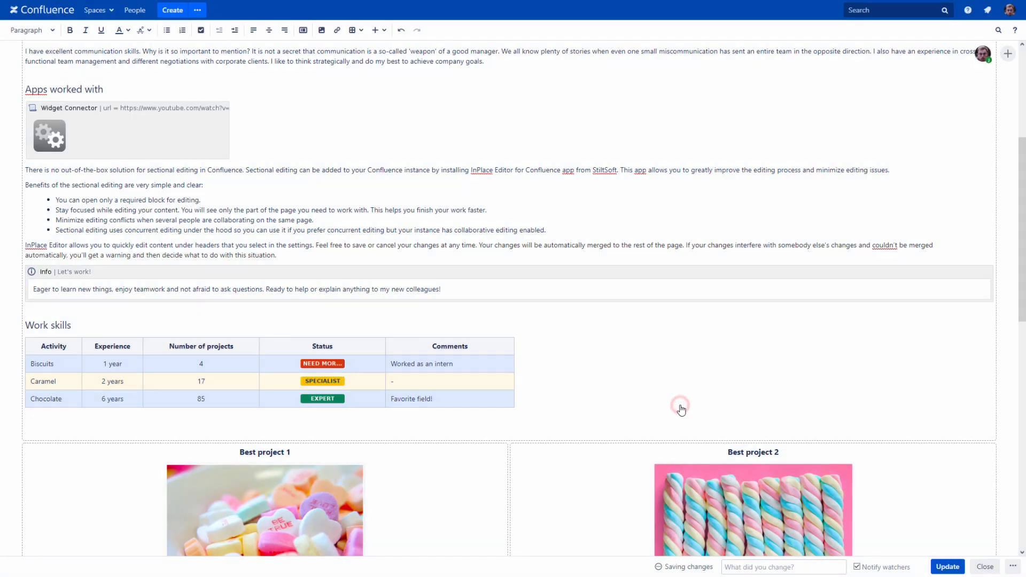
# Step: Publish the updated blog post and check how the Info and Warning macros look on the page
pyautogui.click(945, 566)
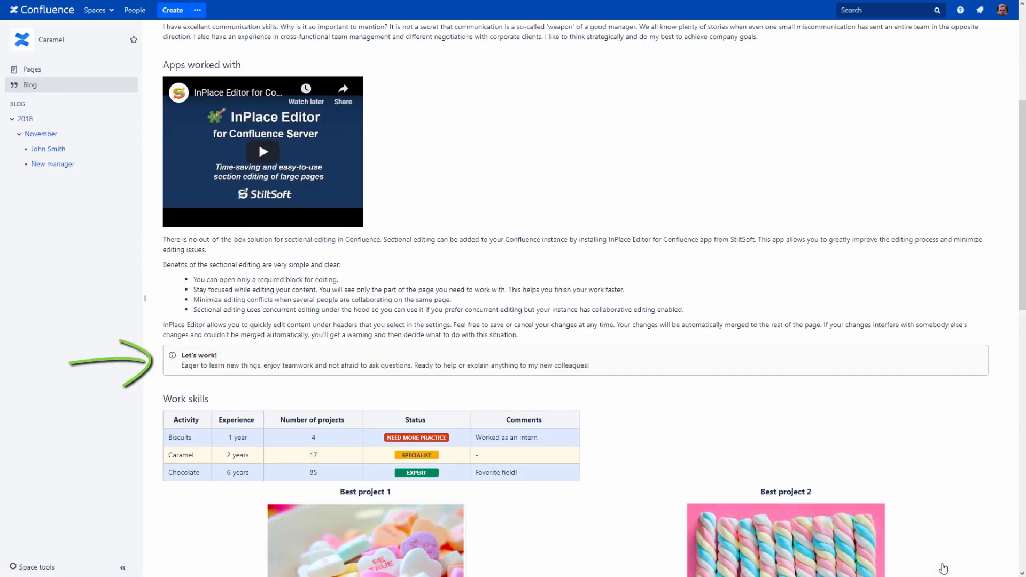
pyautogui.scroll(-8, 944, 568)
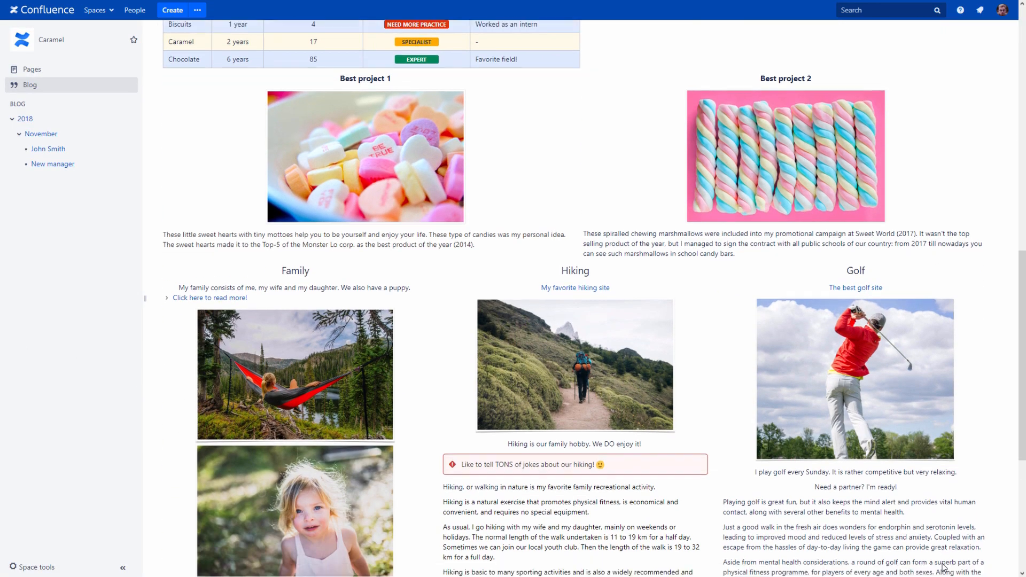
pyautogui.scroll(-3, 943, 568)
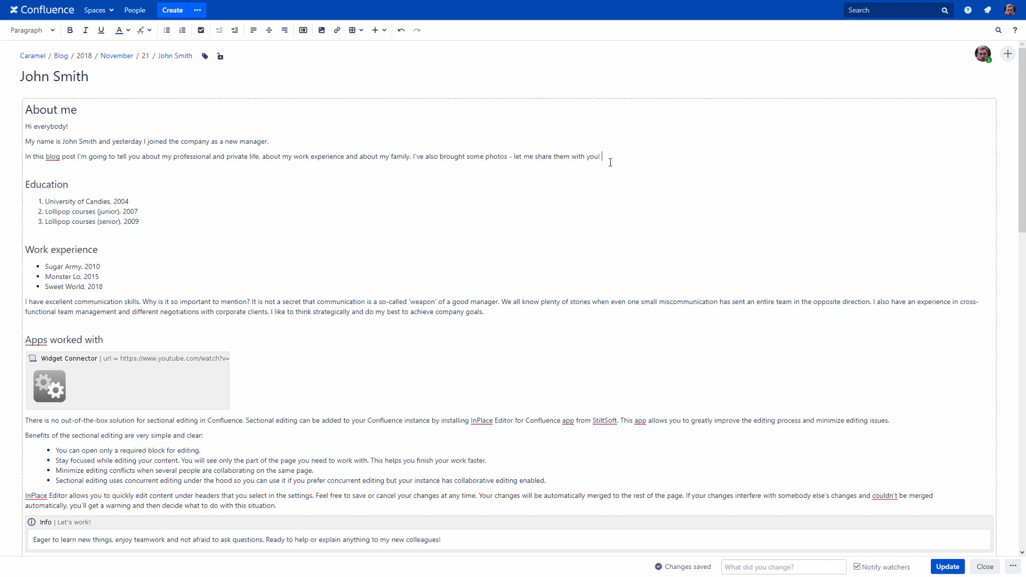
# Step: Insert a Table of Contents macro after the "About me" introduction and set its output type to flat
pyautogui.write('{')
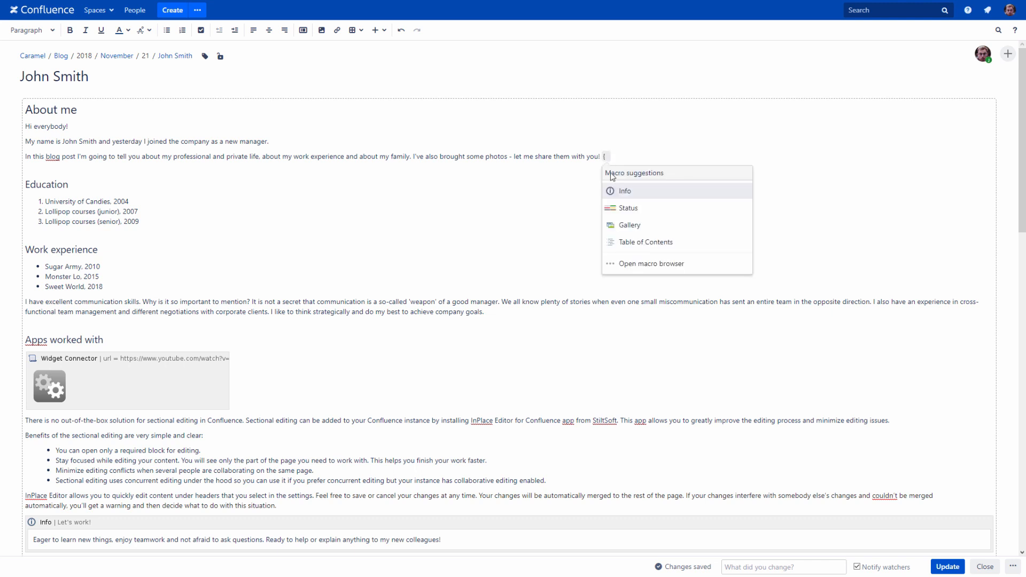
pyautogui.click(626, 242)
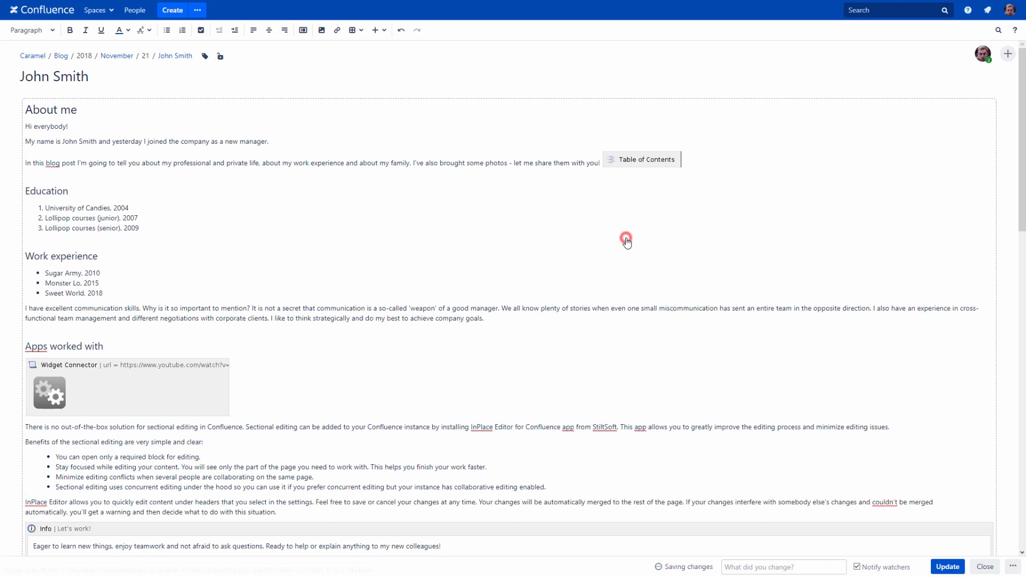
pyautogui.click(624, 161)
pyautogui.click(618, 184)
pyautogui.click(418, 249)
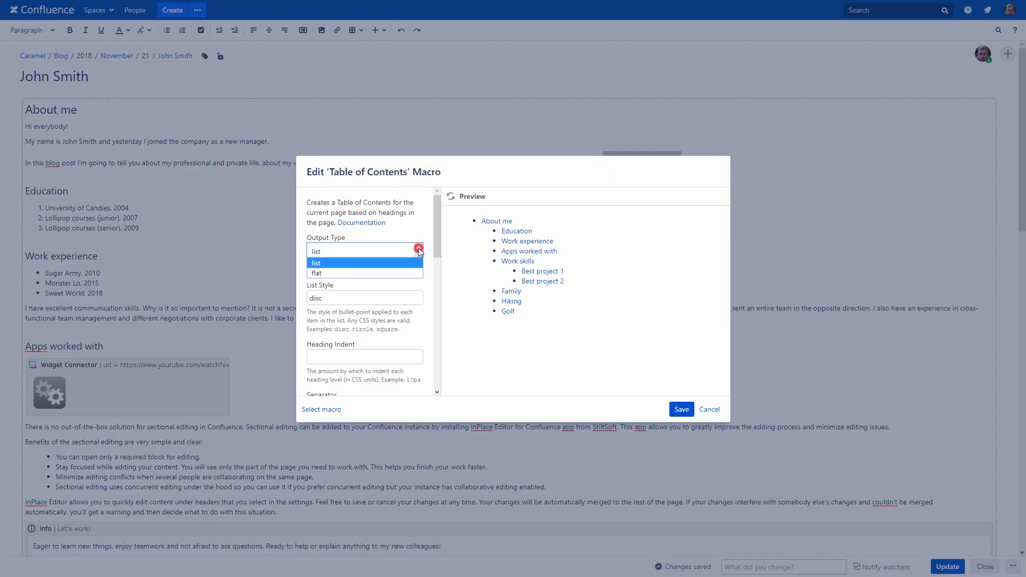
pyautogui.click(415, 271)
pyautogui.click(450, 196)
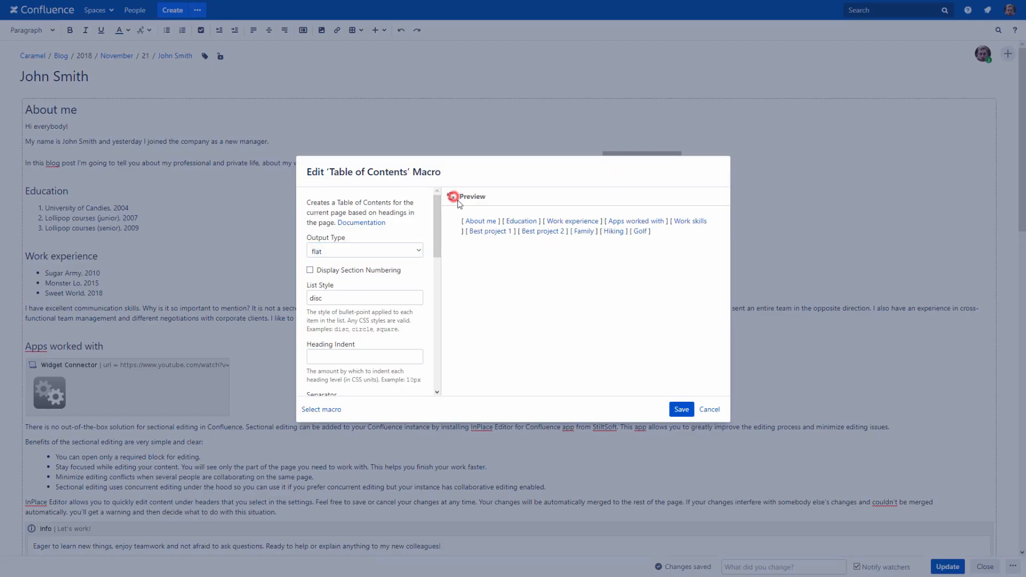
pyautogui.click(677, 411)
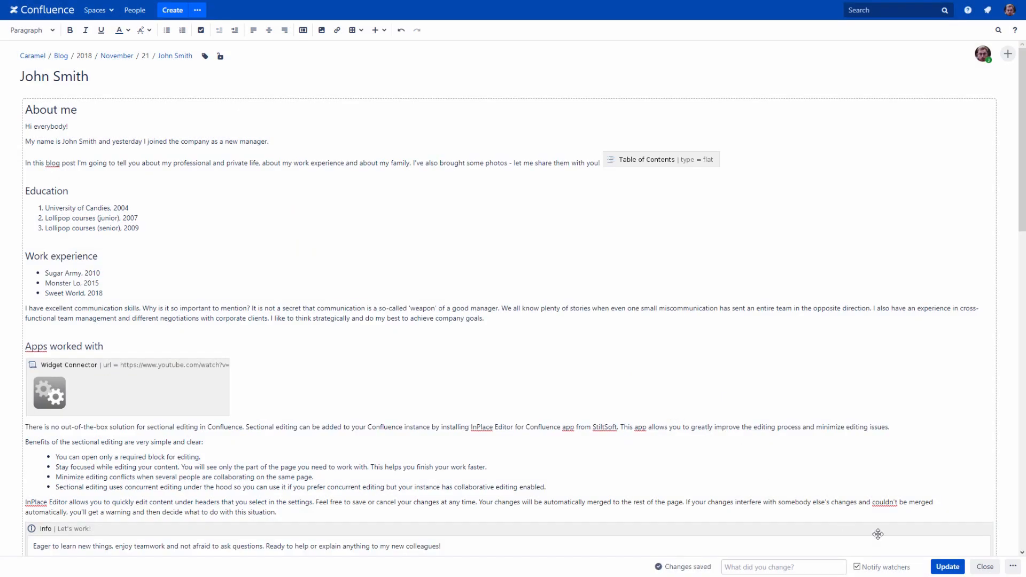
# Step: Publish the updated post and follow the Hiking link in its table of contents
pyautogui.click(947, 567)
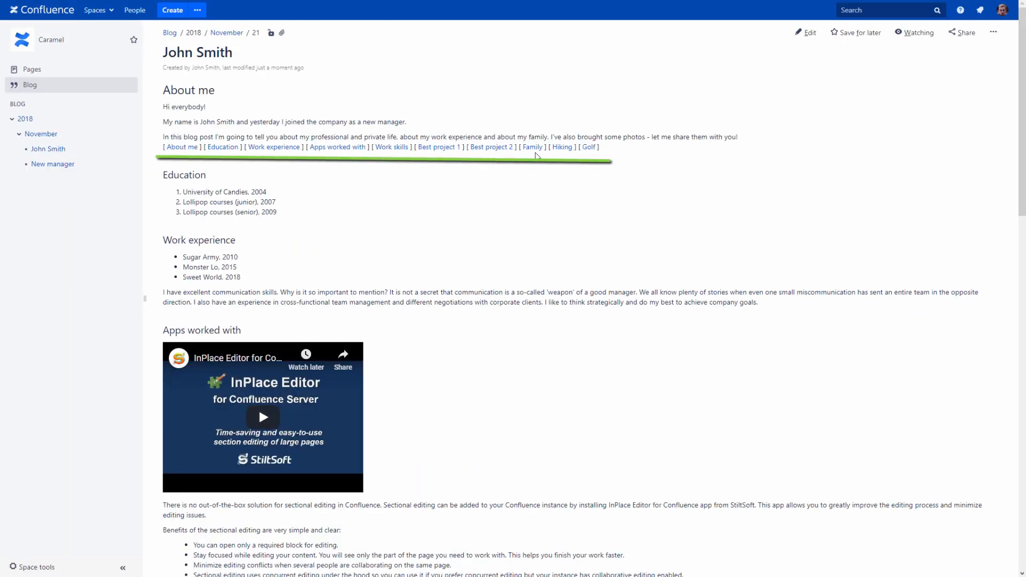
pyautogui.click(558, 148)
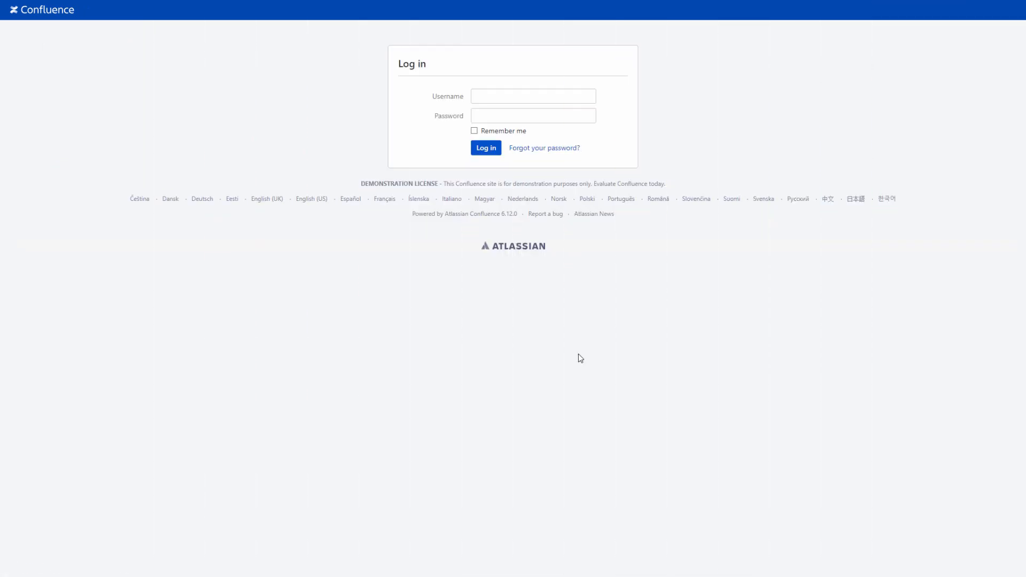
# Step: Log in to Confluence as a different user by entering the account's username and password
pyautogui.click(481, 97)
pyautogui.click(480, 121)
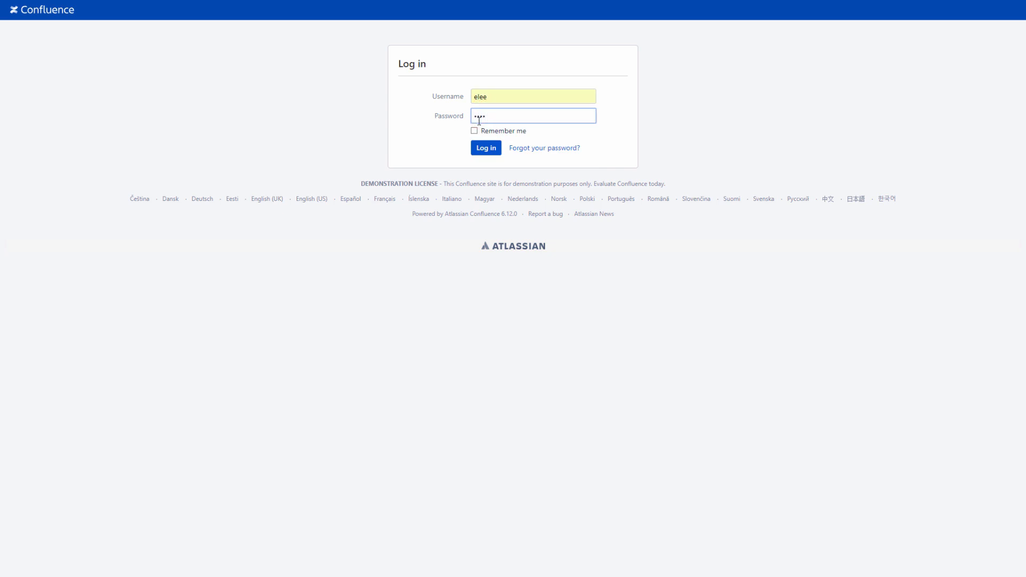
pyautogui.press('Return')
# Step: Open the new manager's self-introduction blog post, read through to its end and like it
pyautogui.click(215, 82)
pyautogui.scroll(-8, 220, 88)
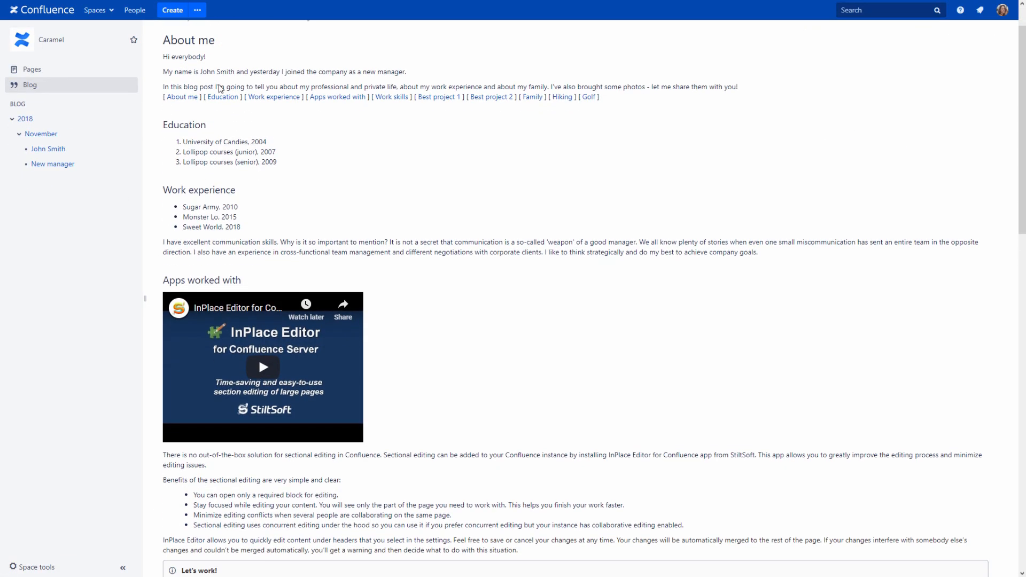
pyautogui.scroll(-8, 219, 88)
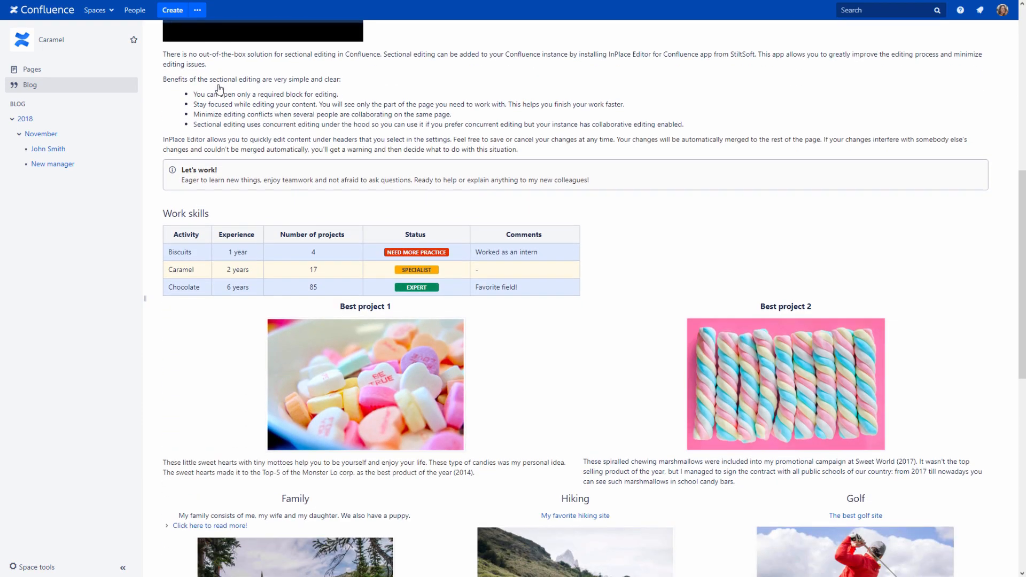
pyautogui.scroll(-4, 219, 88)
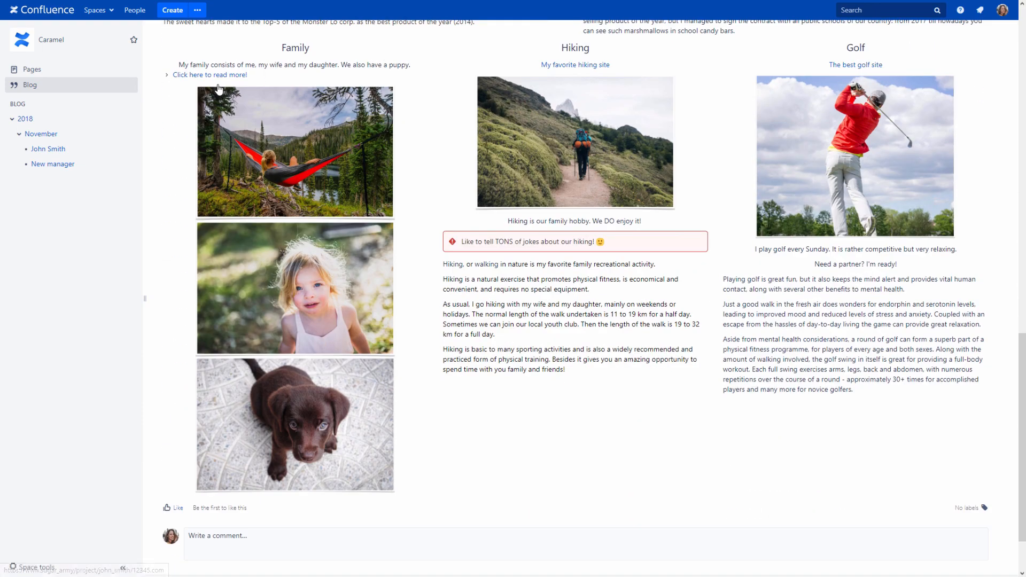
pyautogui.click(176, 432)
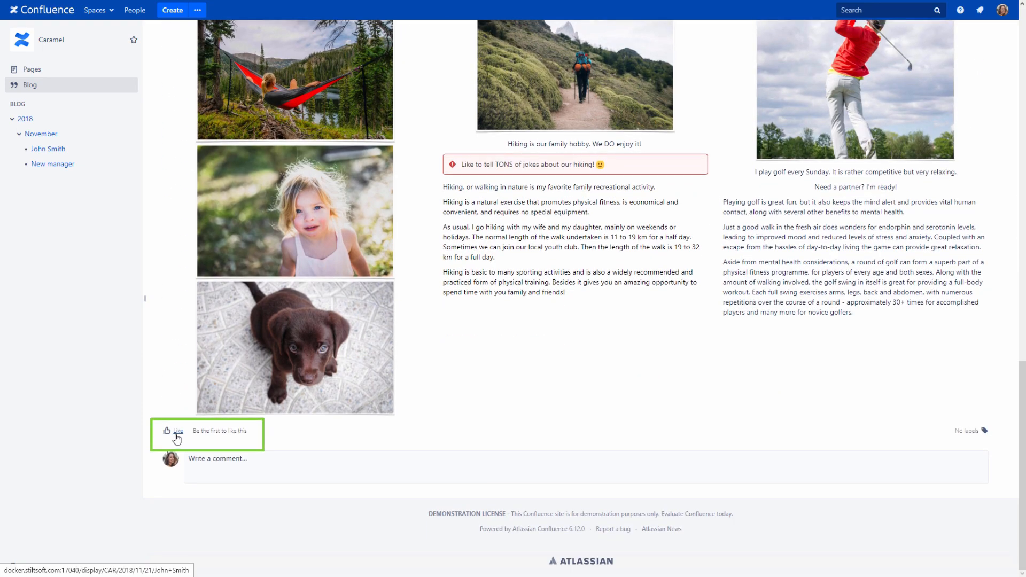